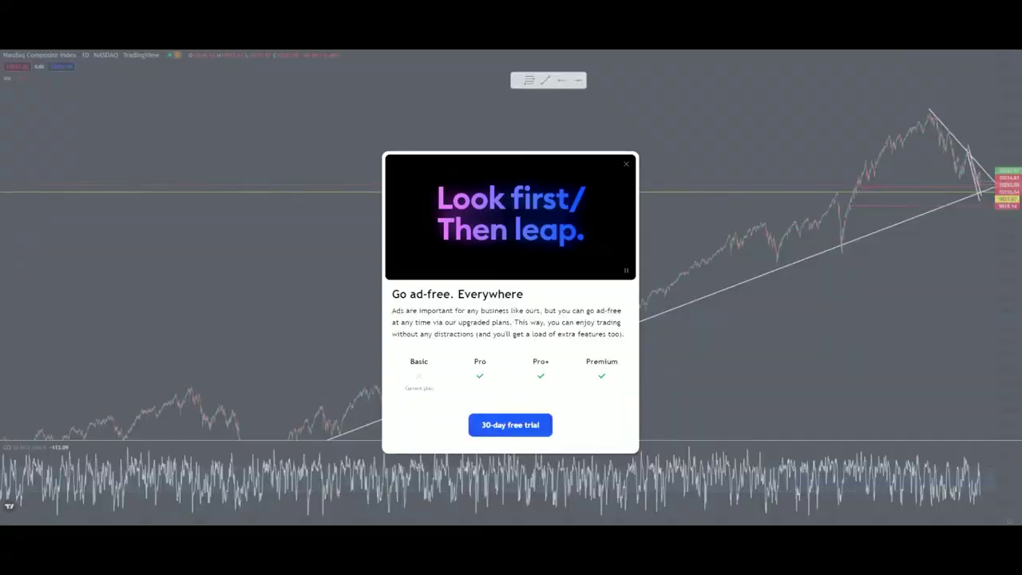
Dismiss the ad-free upgrade offer and examine the long-term rising trendline on the Nasdaq Composite daily chart
click(625, 163)
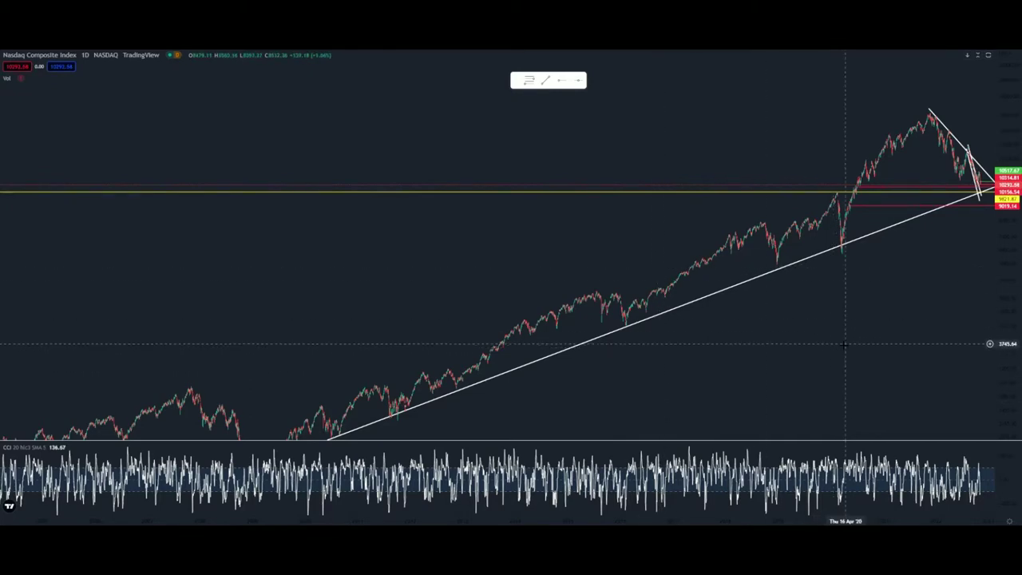
scroll(826, 323, up, 3)
drag(870, 298, 701, 331)
scroll(702, 330, up, 4)
drag(1003, 311, 1003, 100)
drag(727, 174, 741, 291)
scroll(743, 291, down, 5)
drag(1008, 157, 992, 389)
drag(701, 350, 770, 279)
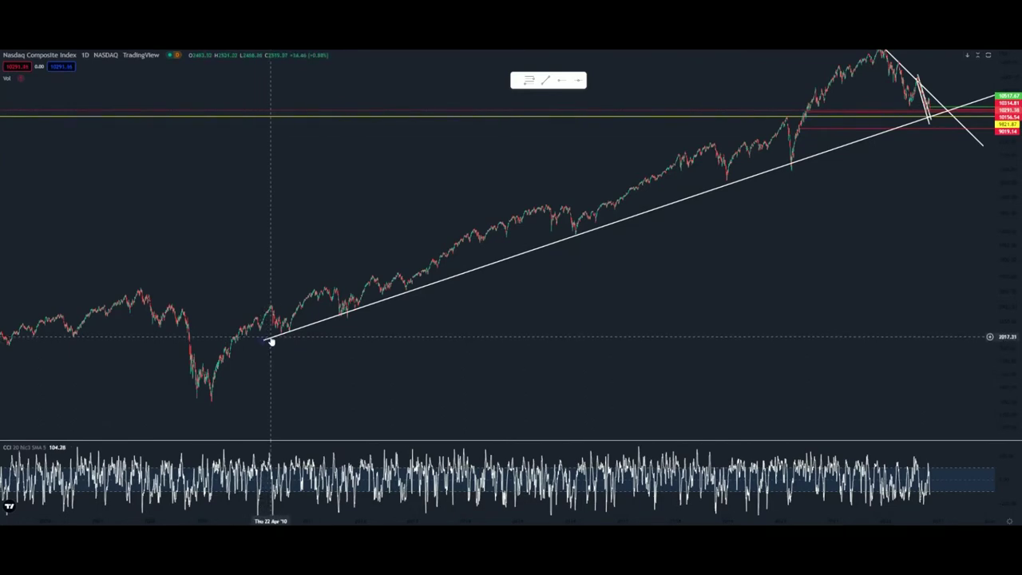
drag(735, 216, 492, 287)
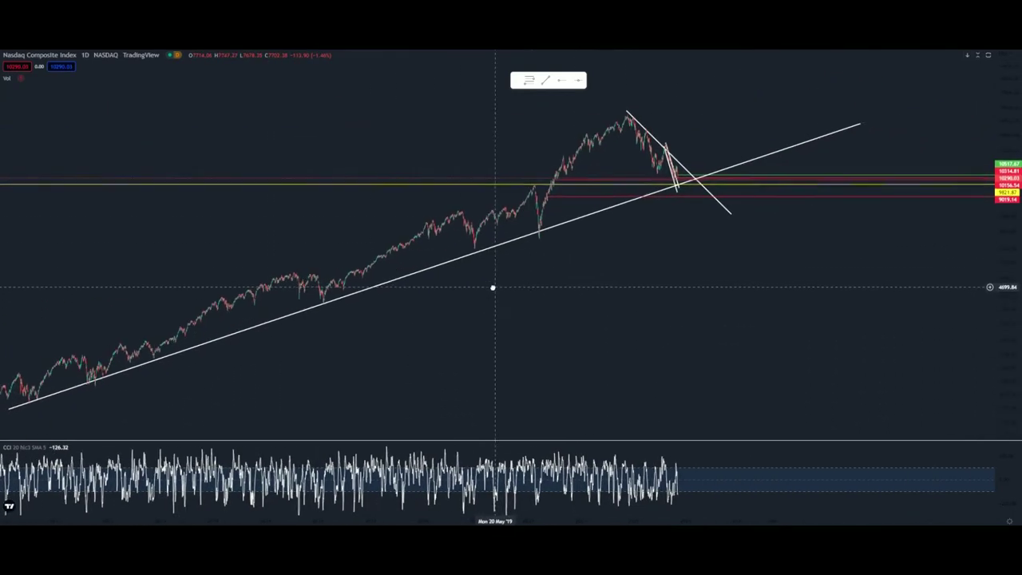
Examine where the falling trendline from the 2021 peak meets the long-term rising trendline and the nearby horizontal levels
scroll(833, 306, up, 4)
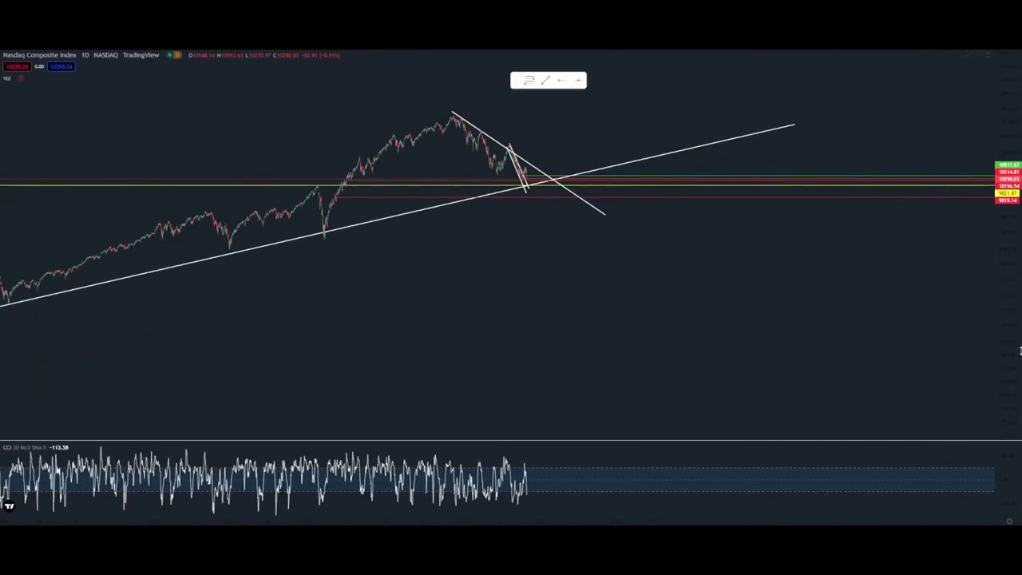
drag(1011, 358, 1012, 137)
scroll(806, 176, up, 6)
drag(432, 227, 1020, 317)
scroll(798, 298, up, 6)
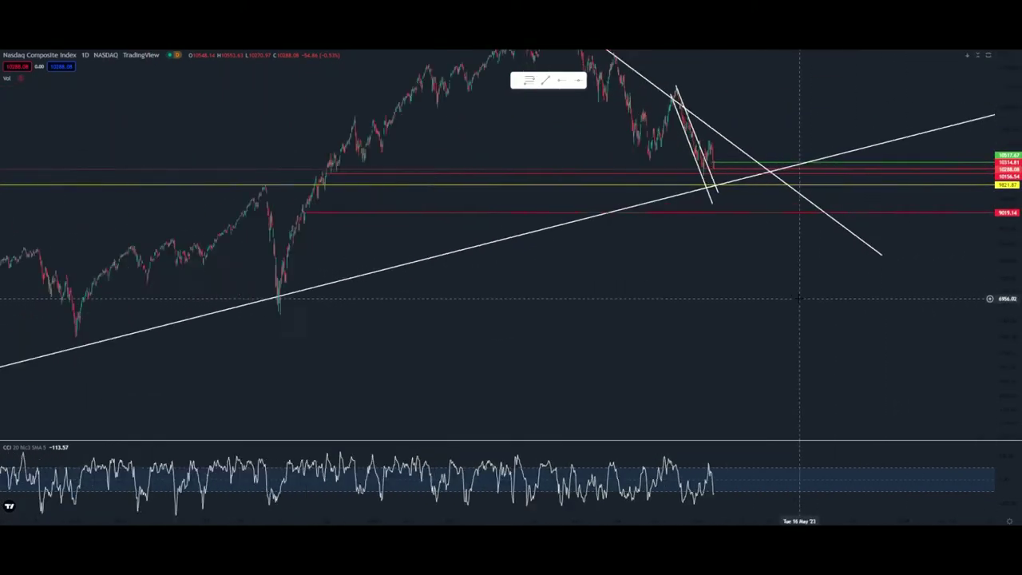
drag(618, 278, 642, 331)
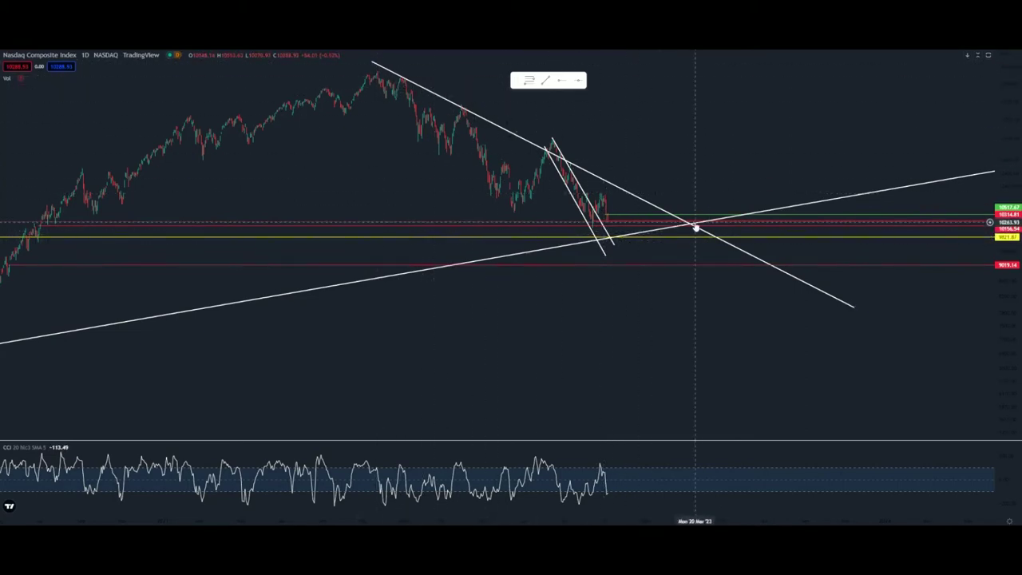
scroll(686, 224, down, 5)
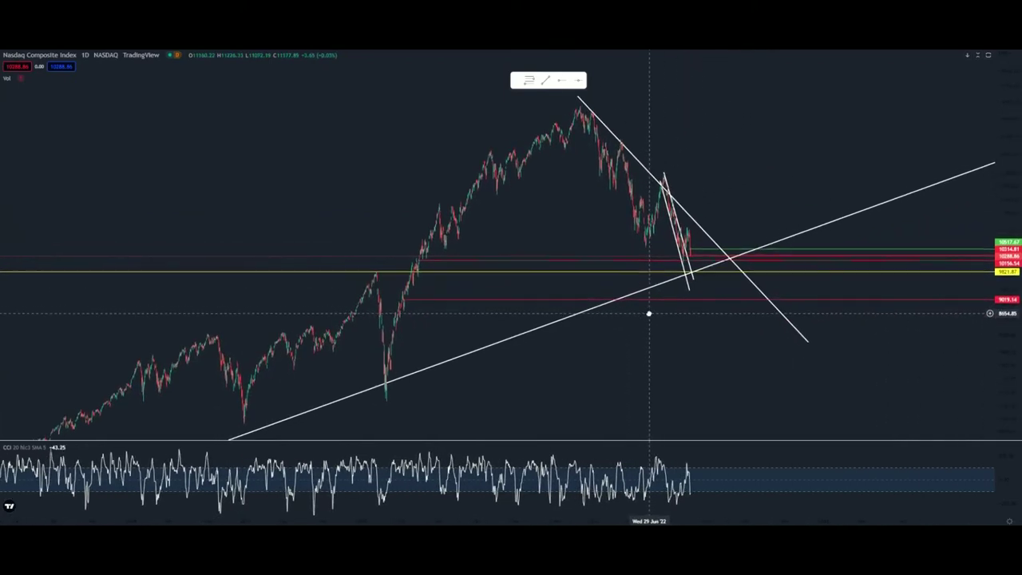
scroll(964, 198, up, 6)
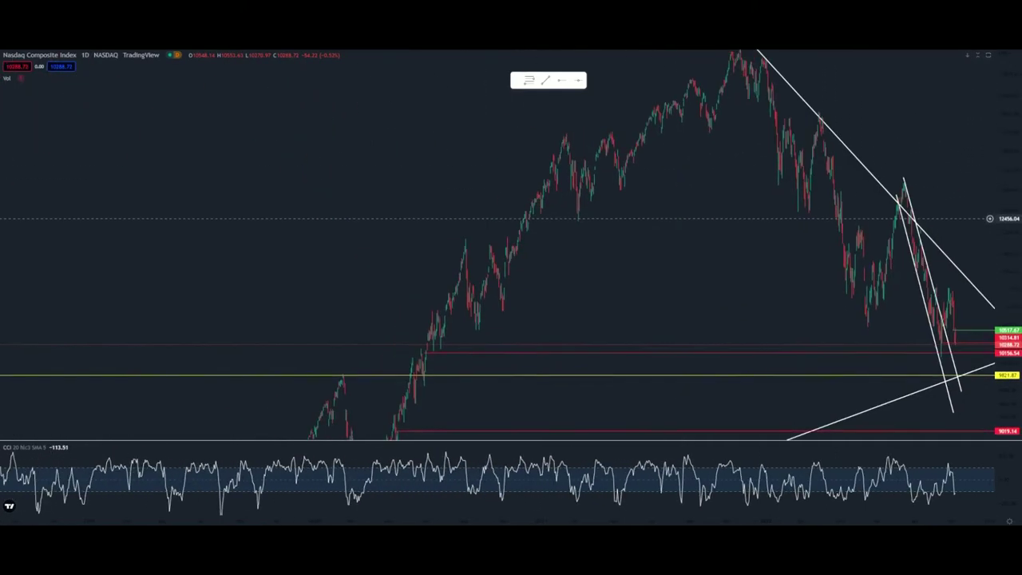
scroll(958, 218, down, 5)
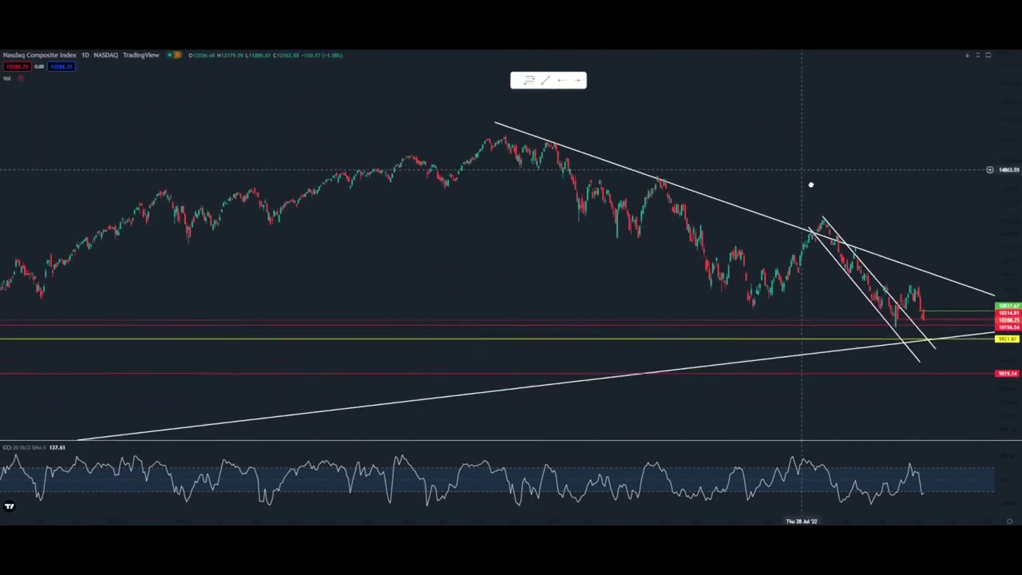
drag(811, 185, 843, 211)
scroll(835, 192, down, 10)
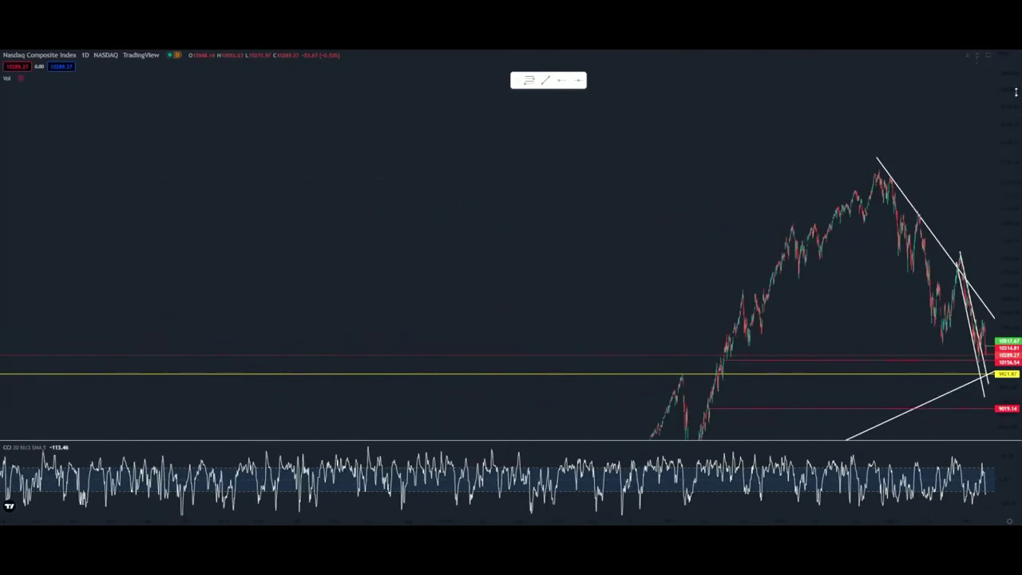
Switch the chart to the 1-week timeframe and show the price history back through the 2000 peak
click(85, 54)
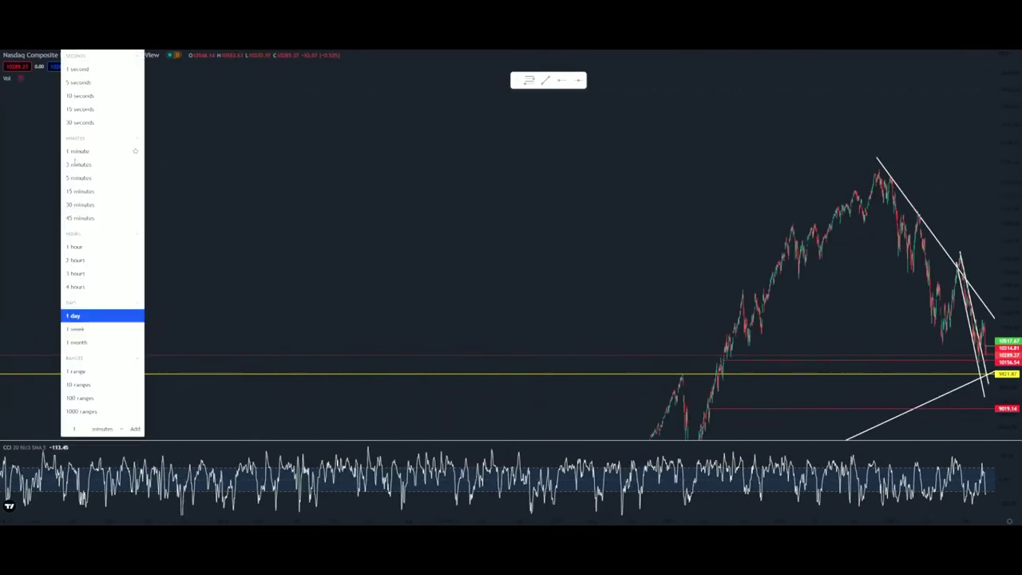
click(91, 335)
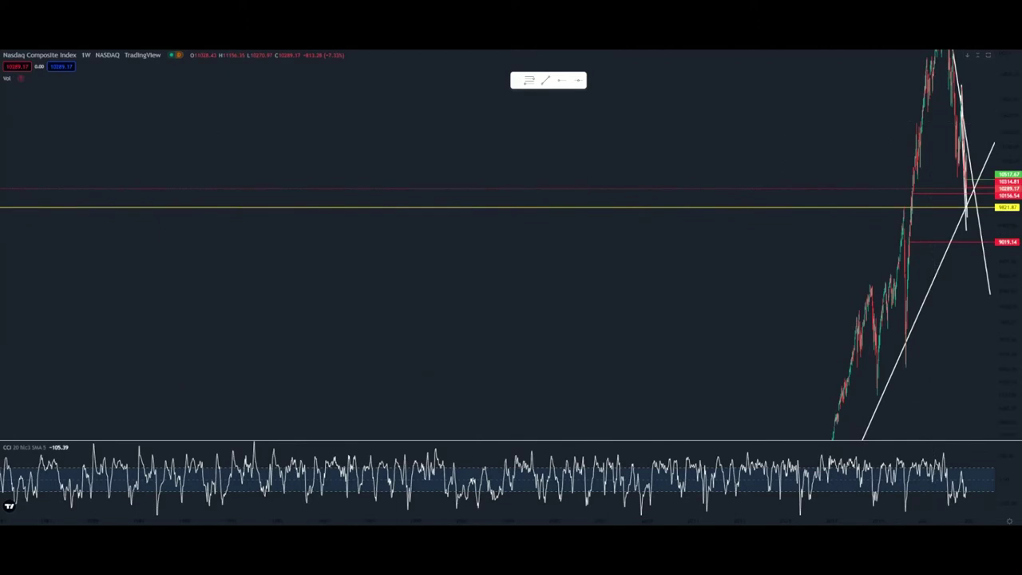
scroll(1009, 101, down, 8)
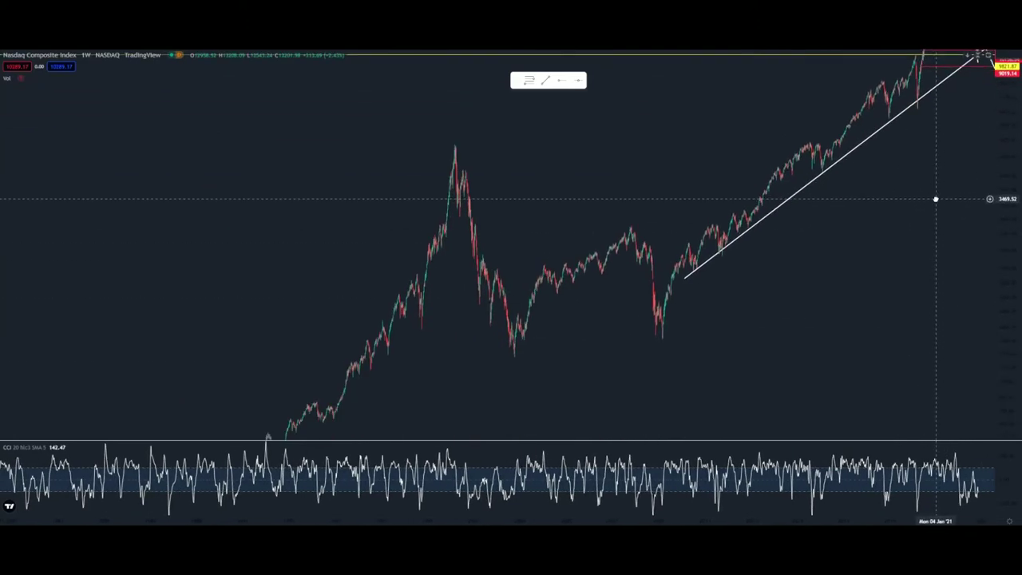
drag(1009, 107, 1008, 296)
drag(940, 298, 839, 312)
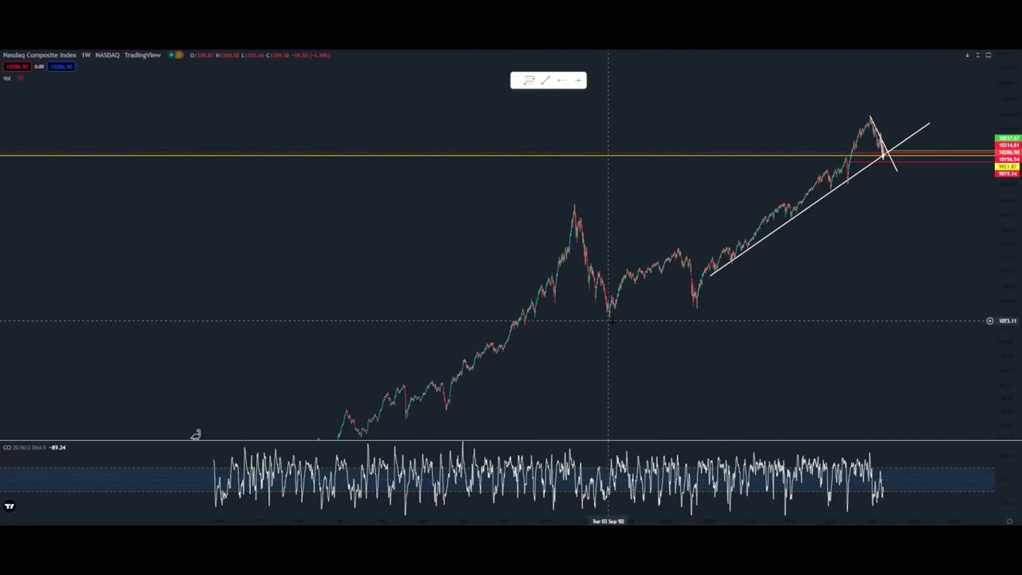
Place a horizontal line at the 2000 peak, at about 5,138
scroll(608, 320, up, 4)
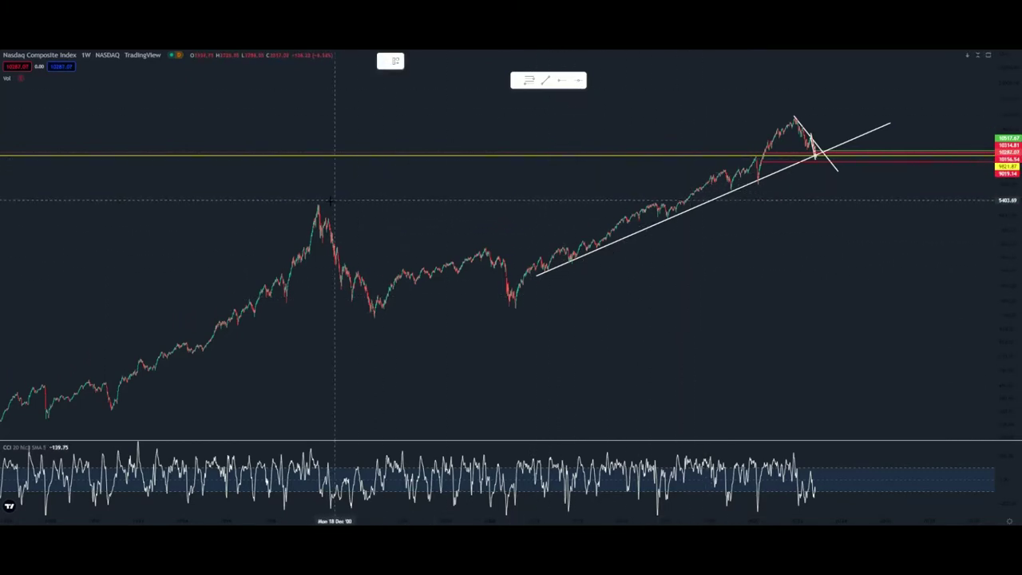
click(361, 202)
drag(361, 202, 320, 205)
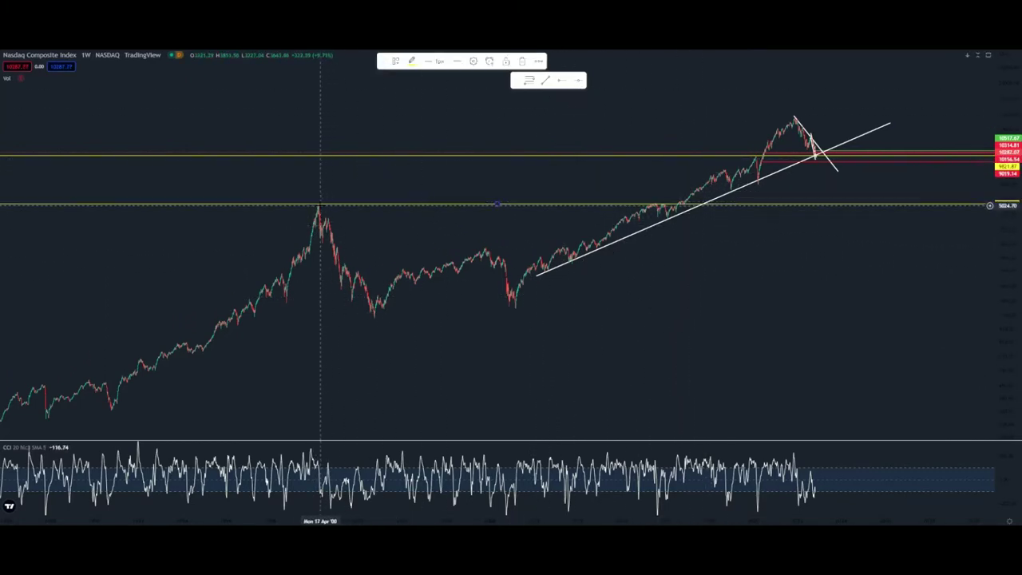
Draw a trend line from the October 2018 high down to about 2,808 at June 2020
click(547, 82)
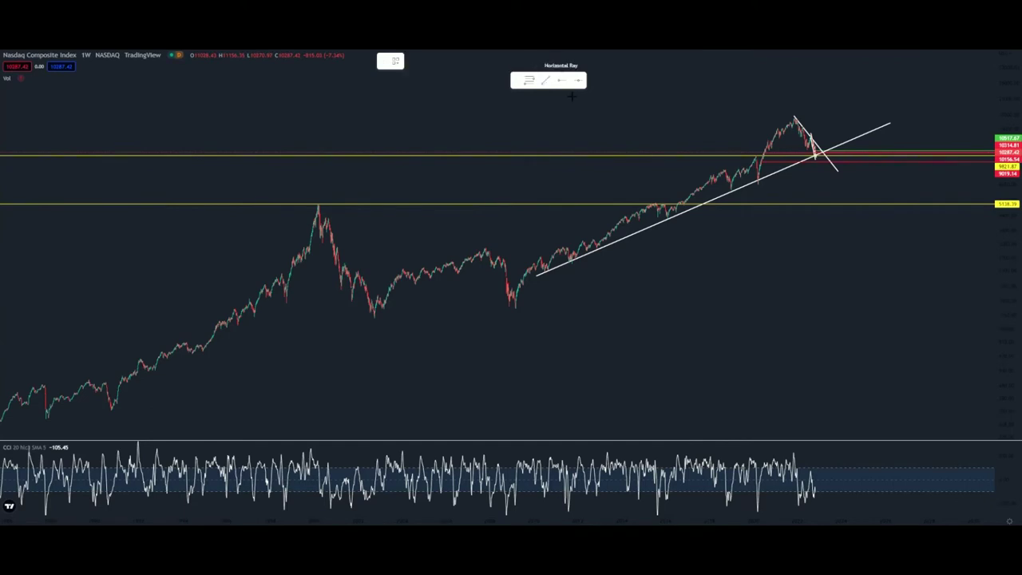
click(725, 170)
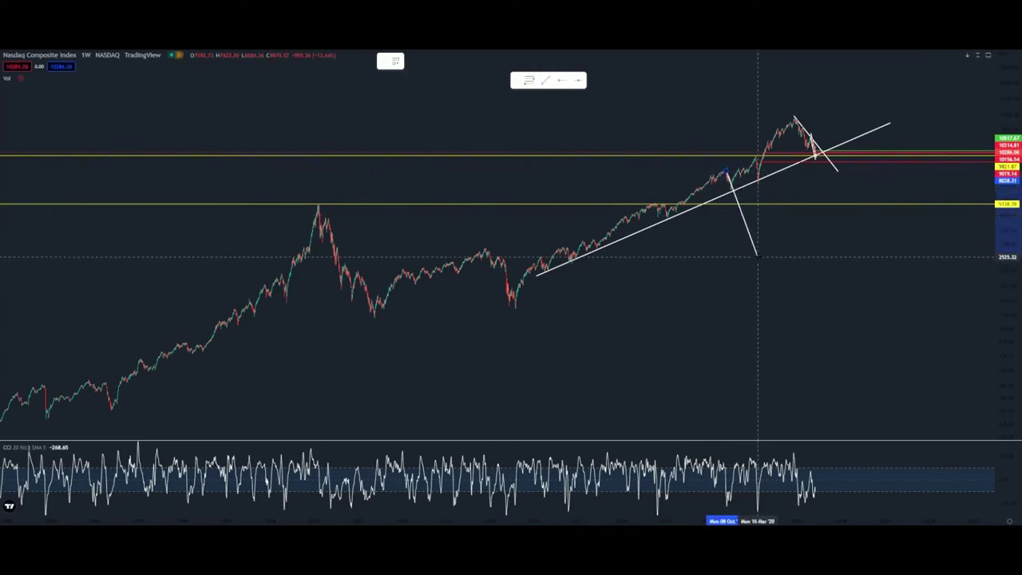
click(761, 248)
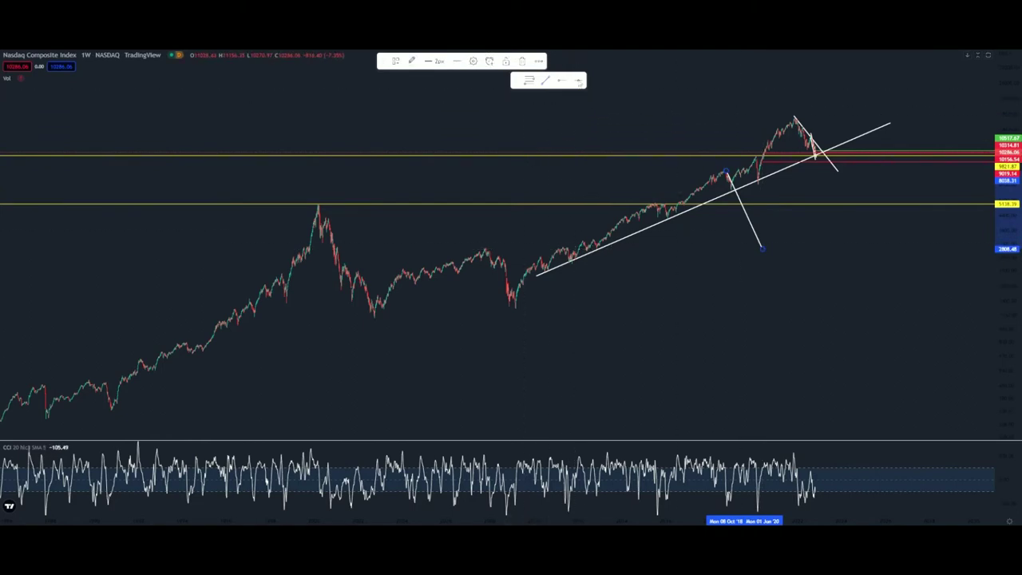
Place a horizontal line at the 2007 high, at about 2,840
click(498, 249)
click(485, 249)
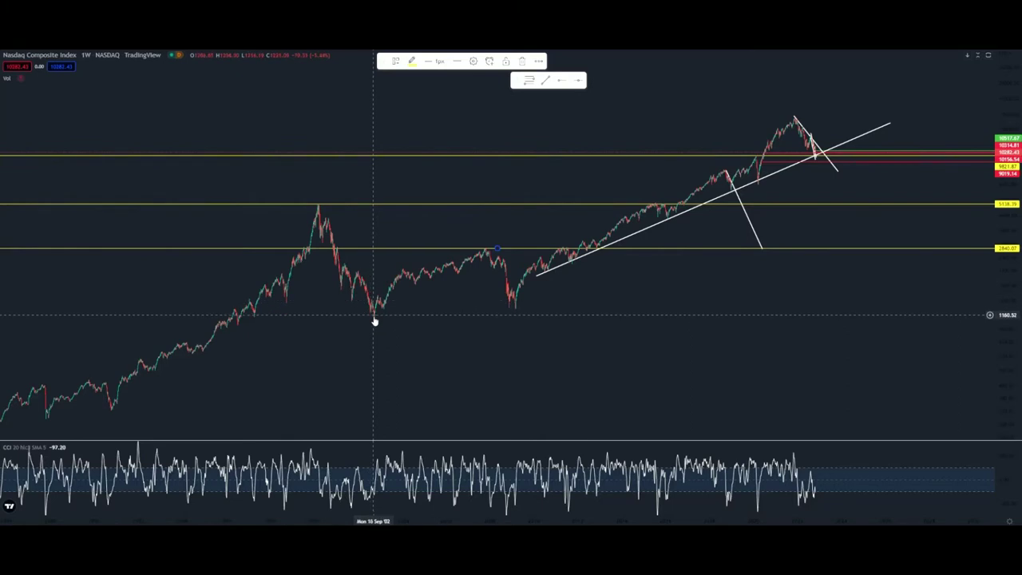
Draw a Fibonacci retracement from the 2000 peak at about 5,167 down to about 1,110, extended across to May 2025
click(529, 81)
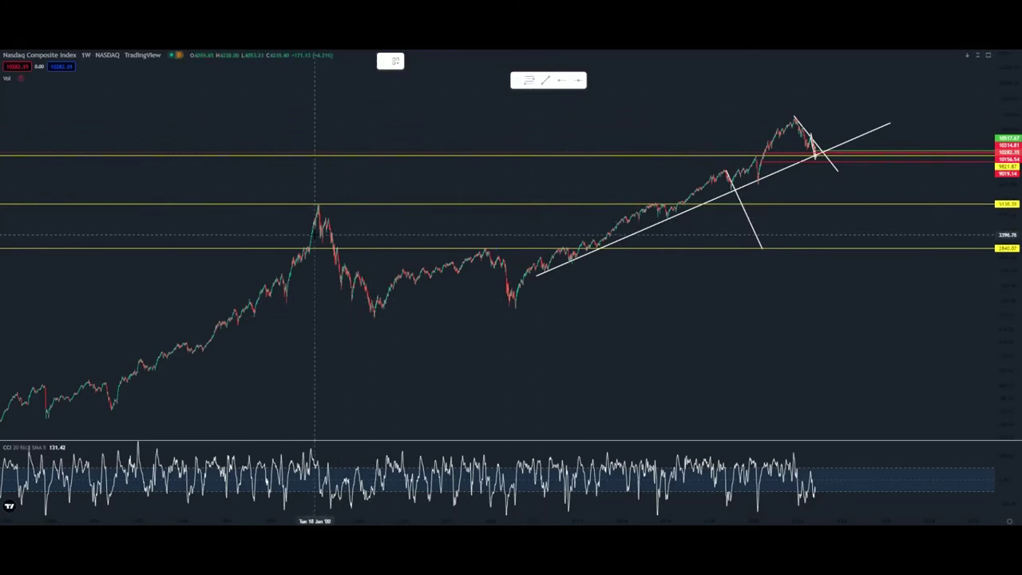
mouse_move(316, 205)
mouse_down()
mouse_move(524, 304)
mouse_move(870, 318)
mouse_up()
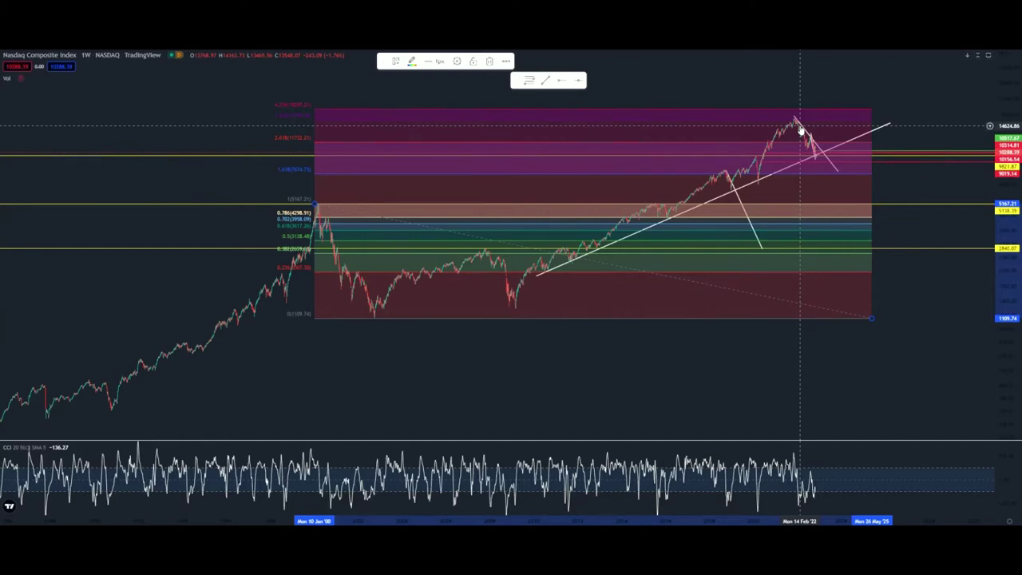
Delete the steep trend line drawn from the October 2018 high and the Fibonacci retracement of the 2000 crash
click(744, 213)
click(522, 61)
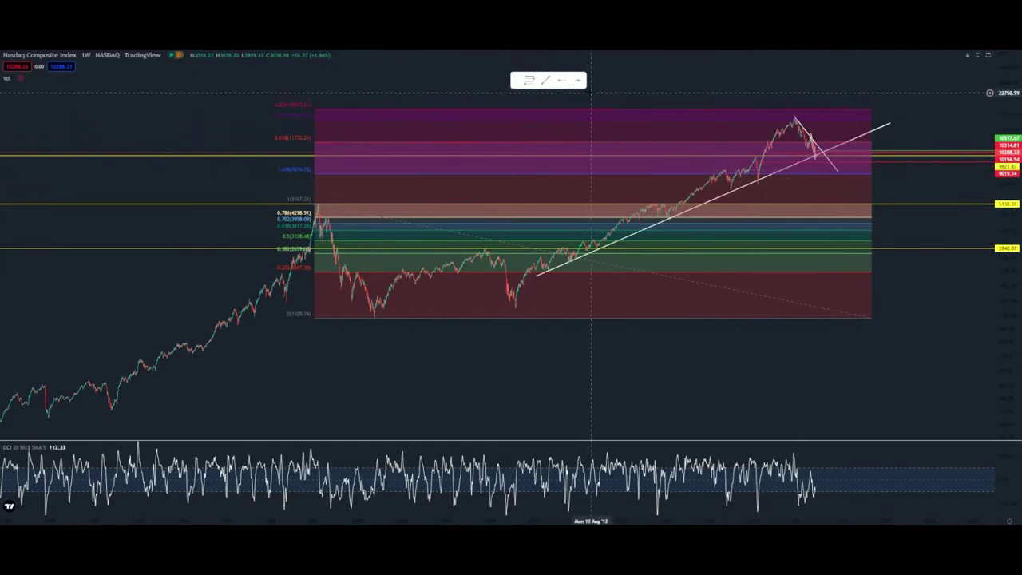
click(626, 112)
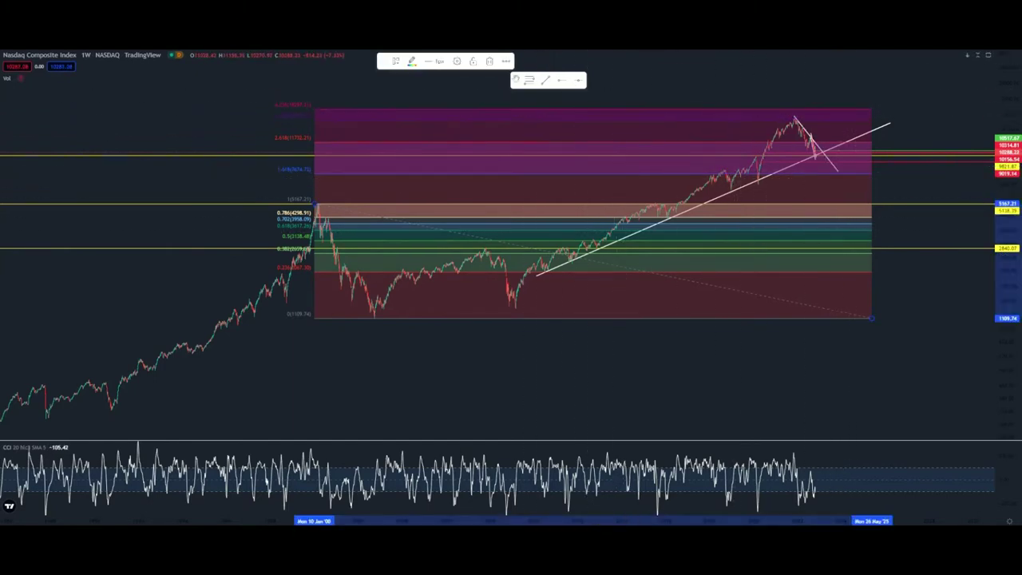
click(489, 61)
Return the chart to the 1-day timeframe, frame the November 2021 peak and dismiss the ad banner
scroll(924, 288, up, 3)
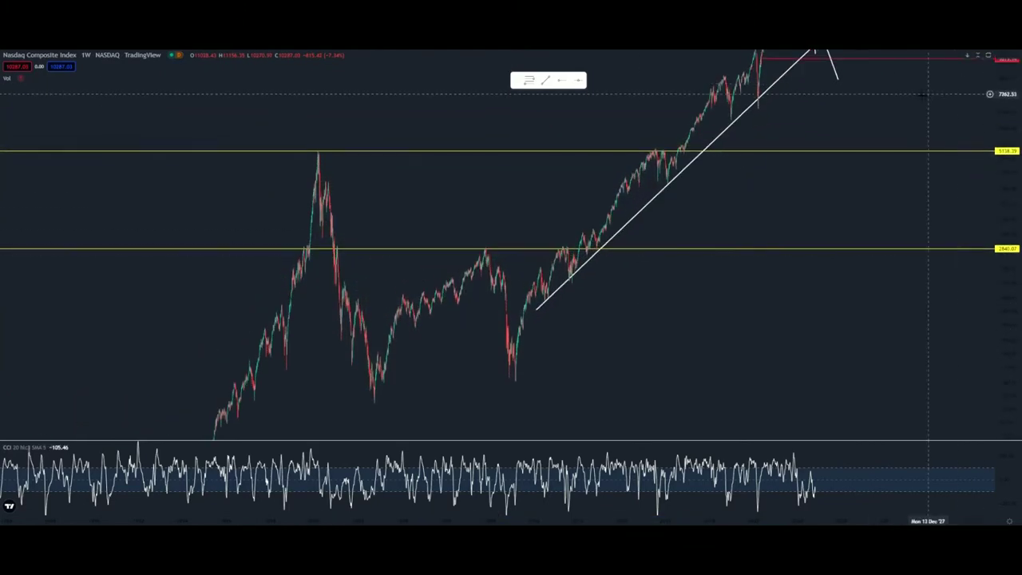
scroll(923, 288, up, 10)
drag(438, 160, 828, 171)
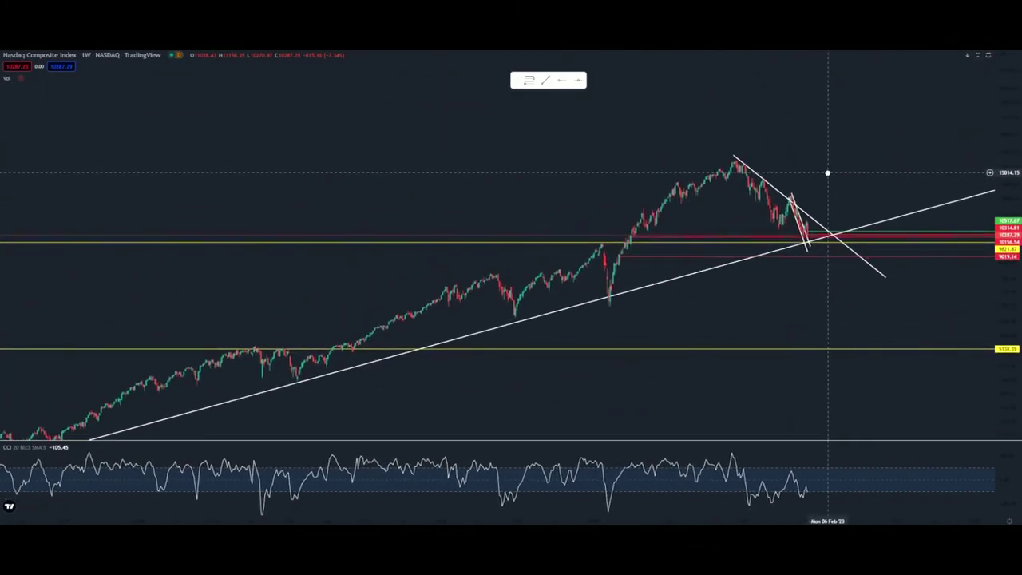
drag(1002, 314, 1004, 134)
scroll(880, 189, up, 5)
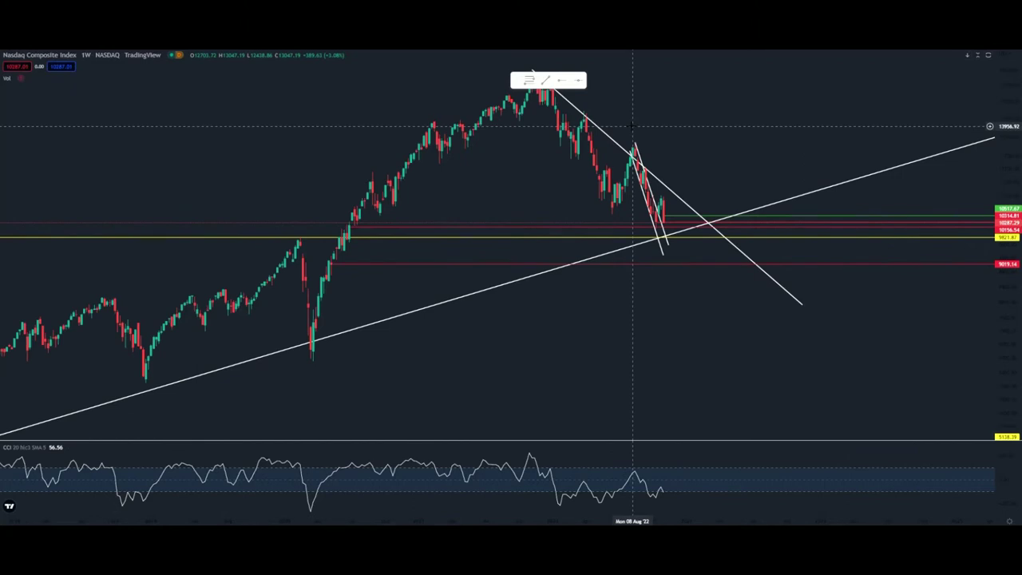
drag(633, 126, 886, 204)
click(85, 54)
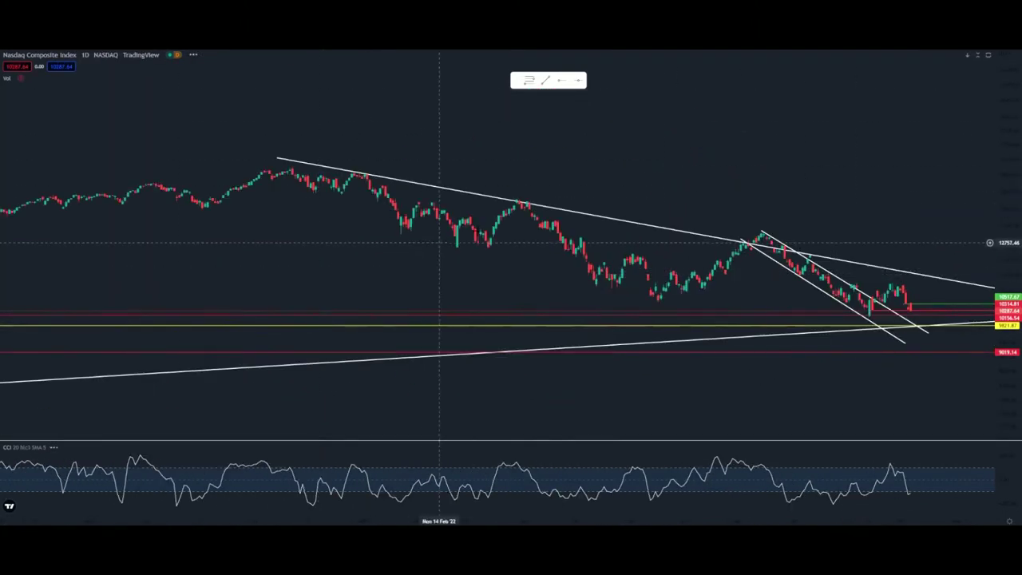
scroll(638, 319, down, 3)
drag(1003, 391, 1001, 159)
drag(774, 156, 1001, 335)
scroll(930, 277, up, 4)
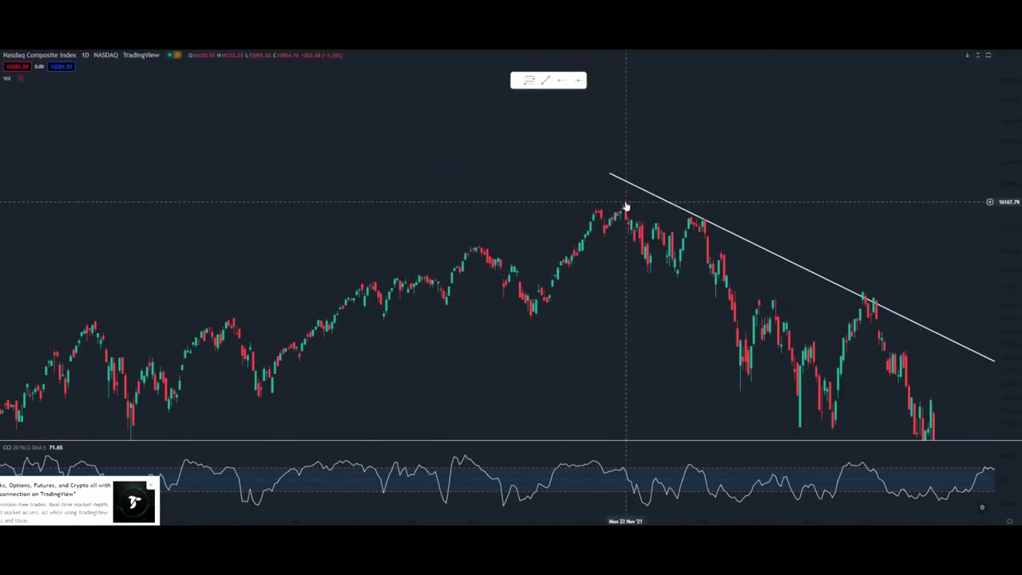
click(153, 485)
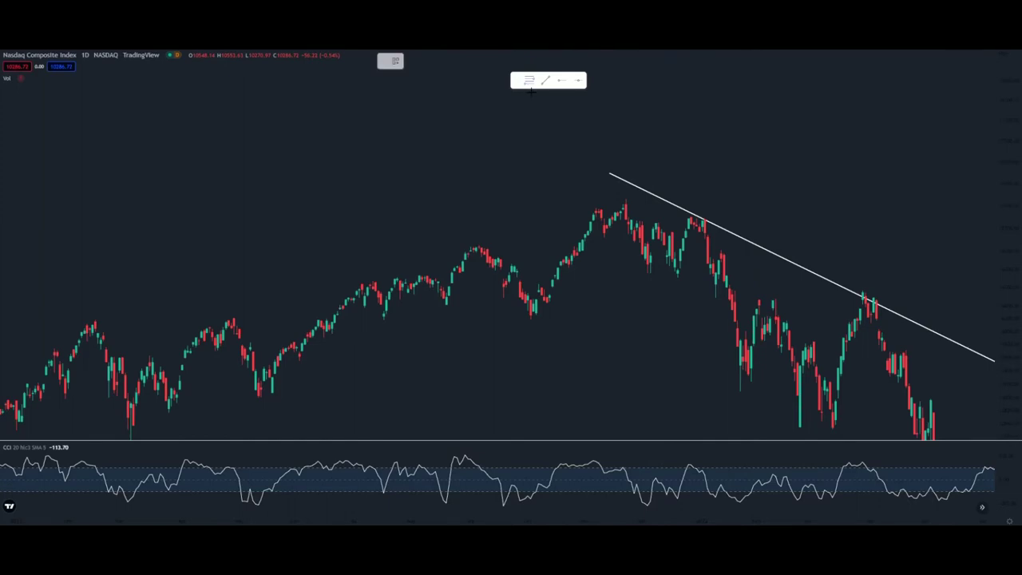
Draw a Fibonacci retracement from the November 2021 peak at about 16,220 to the 14,940 low, and delete it after reviewing its levels
mouse_move(614, 195)
mouse_down()
mouse_move(778, 257)
mouse_move(787, 278)
mouse_move(791, 269)
mouse_up()
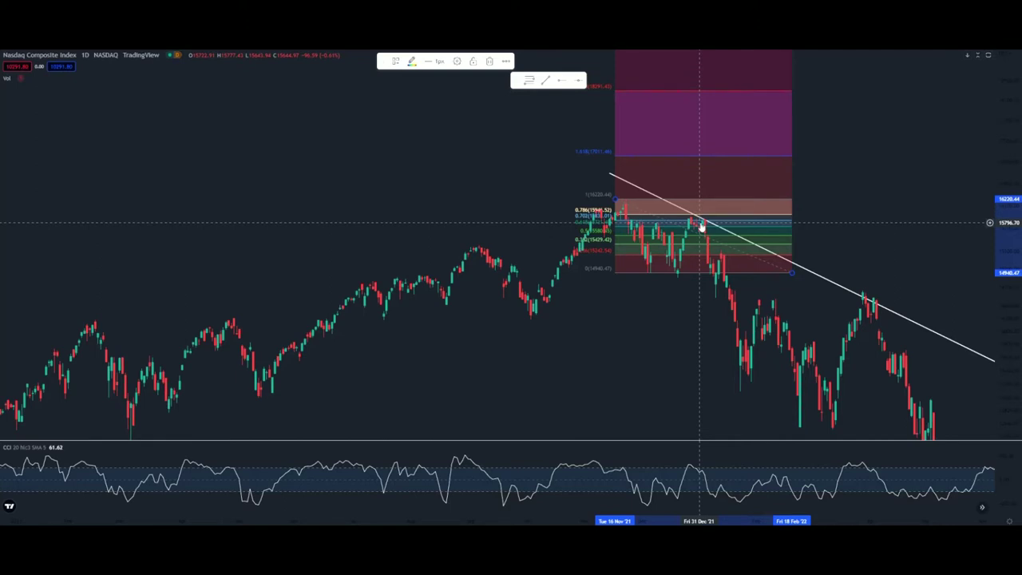
drag(843, 230, 754, 194)
click(649, 122)
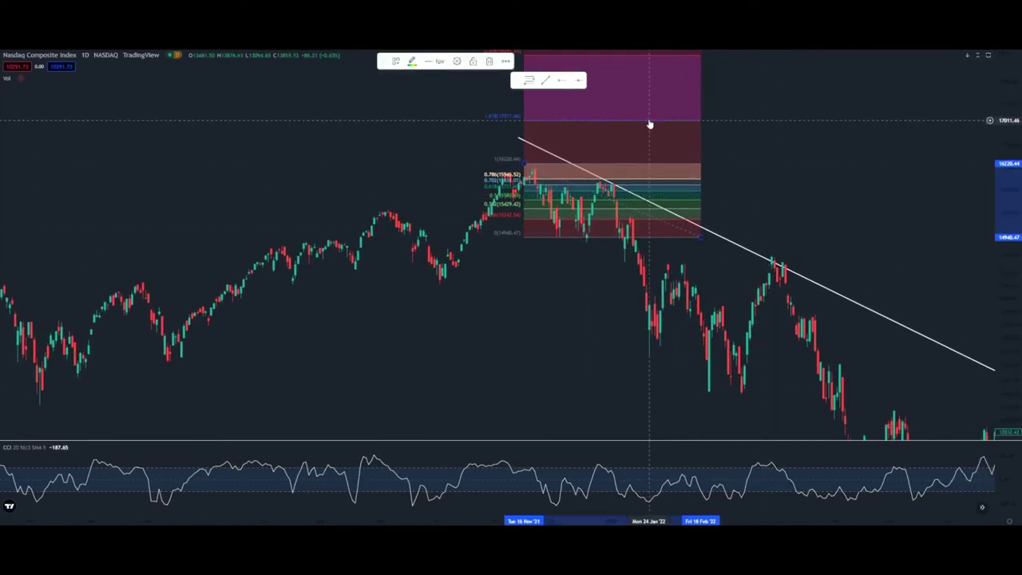
click(489, 63)
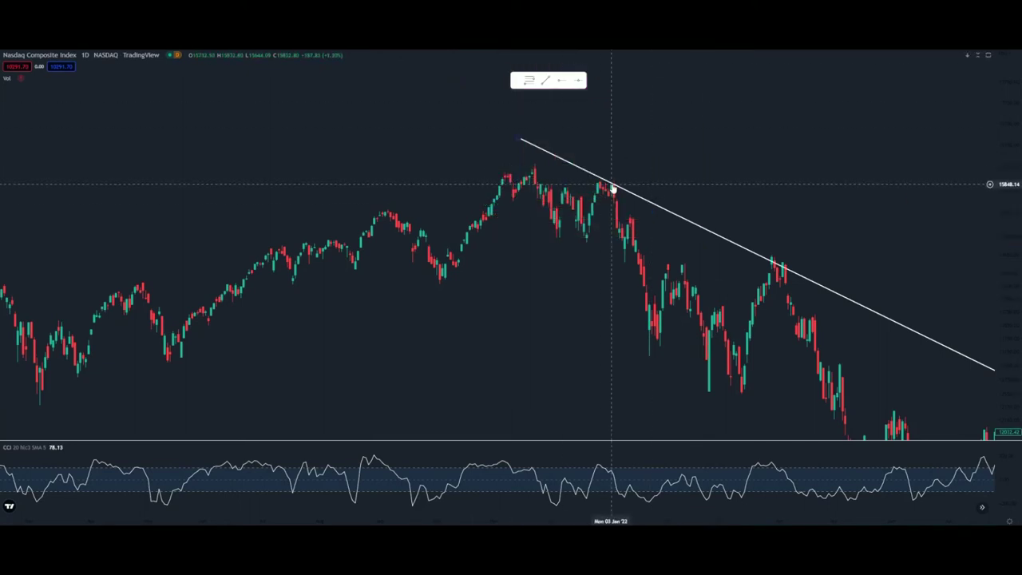
Draw a trend line from the 4 January 2022 high at about 15,870 down to about 12,419 on 25 February, and delete it
drag(598, 188, 499, 137)
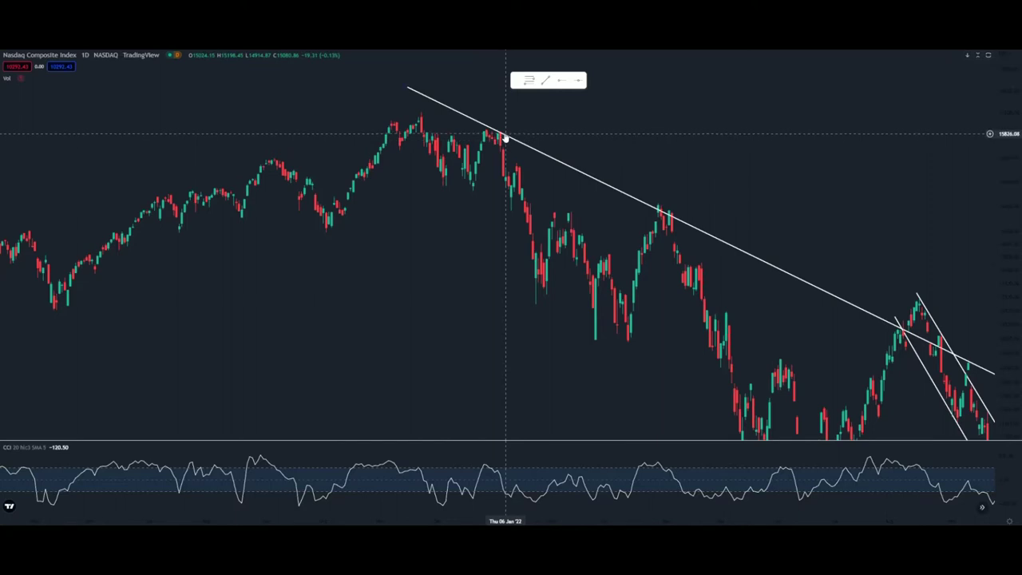
click(546, 82)
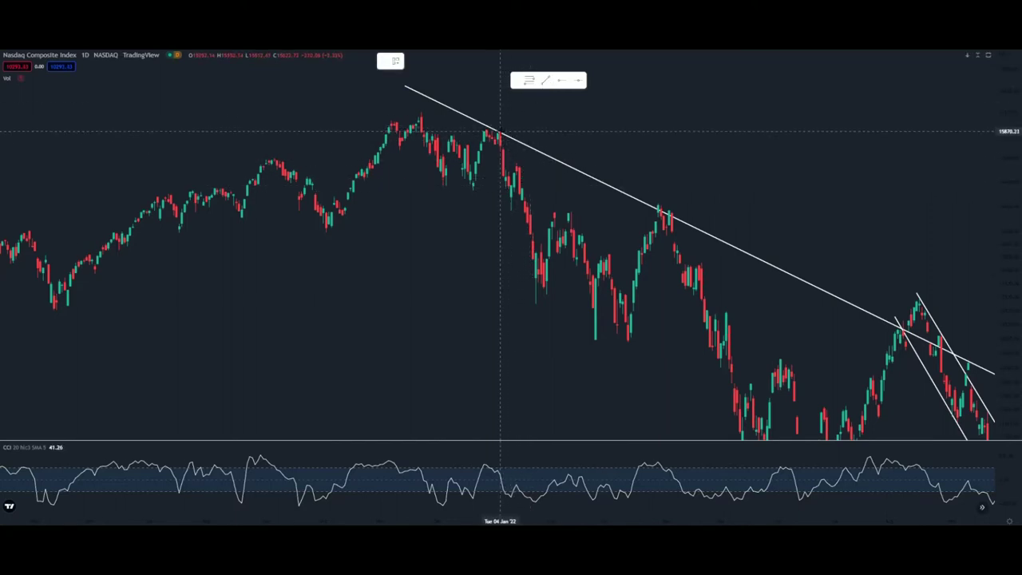
click(500, 131)
click(597, 349)
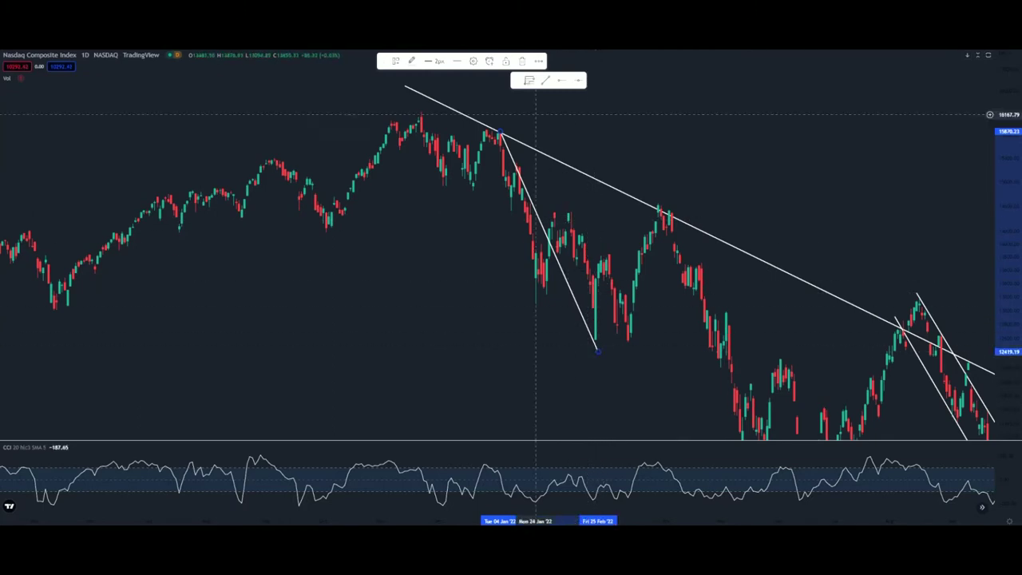
click(523, 61)
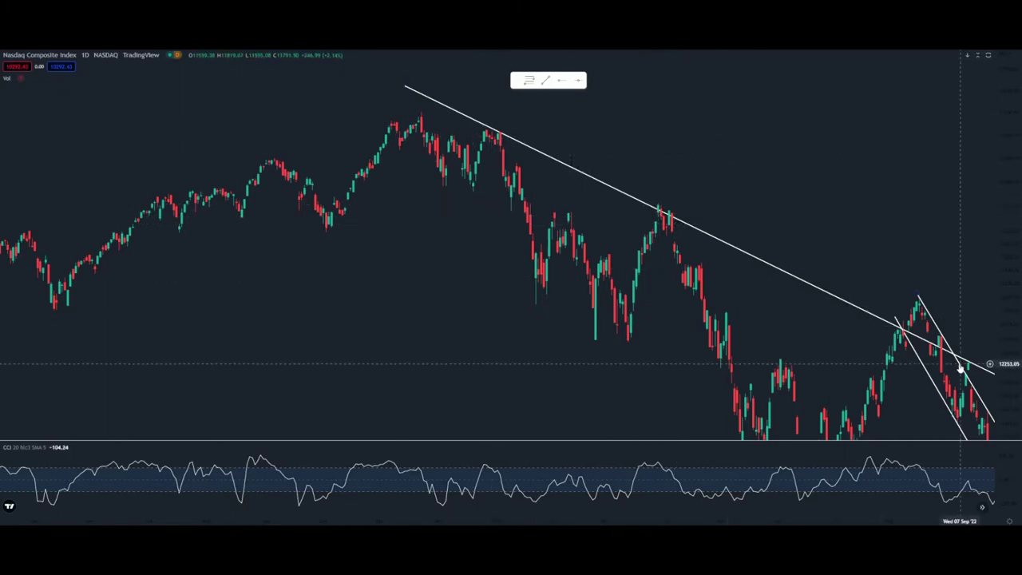
Draw a trend line from the 5 April 2022 high at about 14,572 down to the June low on 21 June, and delete it
drag(773, 239, 687, 175)
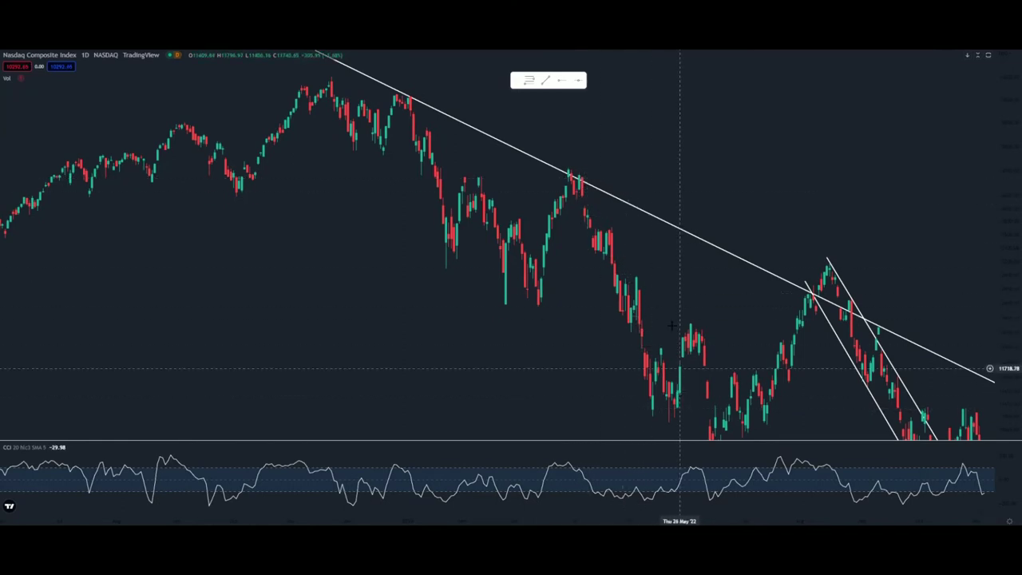
drag(736, 170, 620, 81)
drag(1010, 139, 1014, 248)
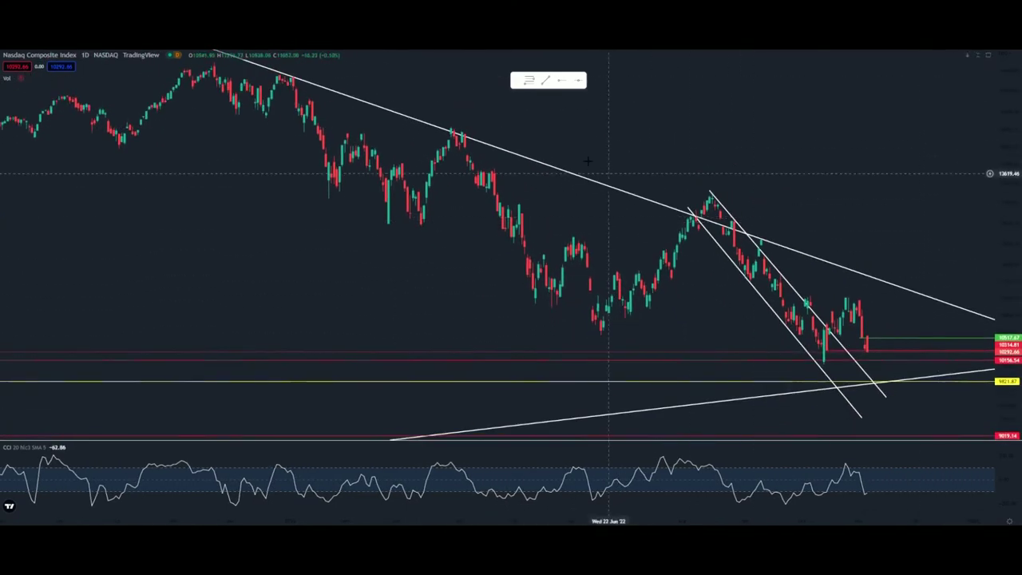
click(546, 81)
drag(464, 131, 606, 349)
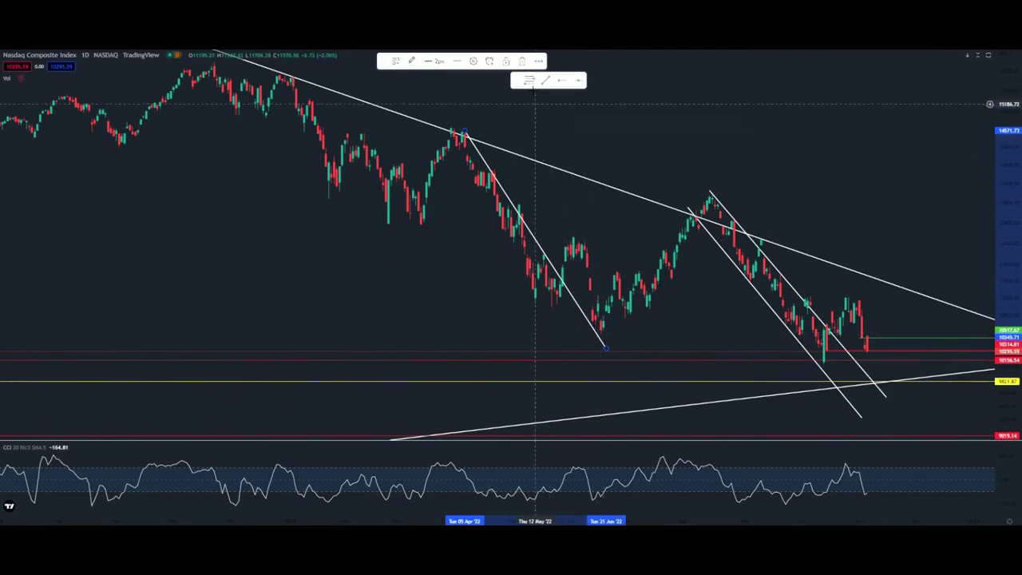
click(523, 62)
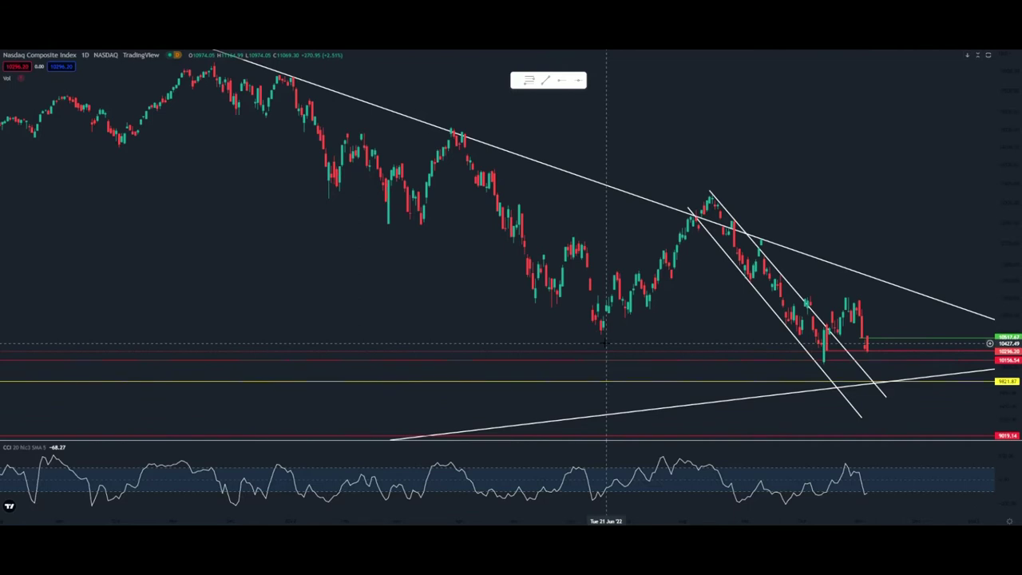
Place a yellow horizontal line at about 13,137 through the August 2022 high
click(734, 196)
scroll(599, 159, down, 4)
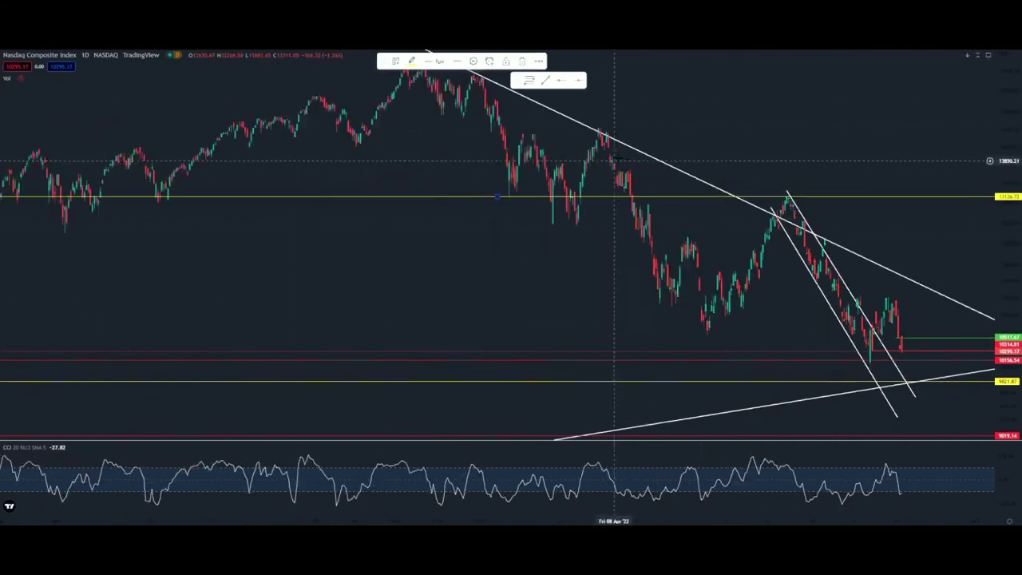
drag(709, 124, 743, 197)
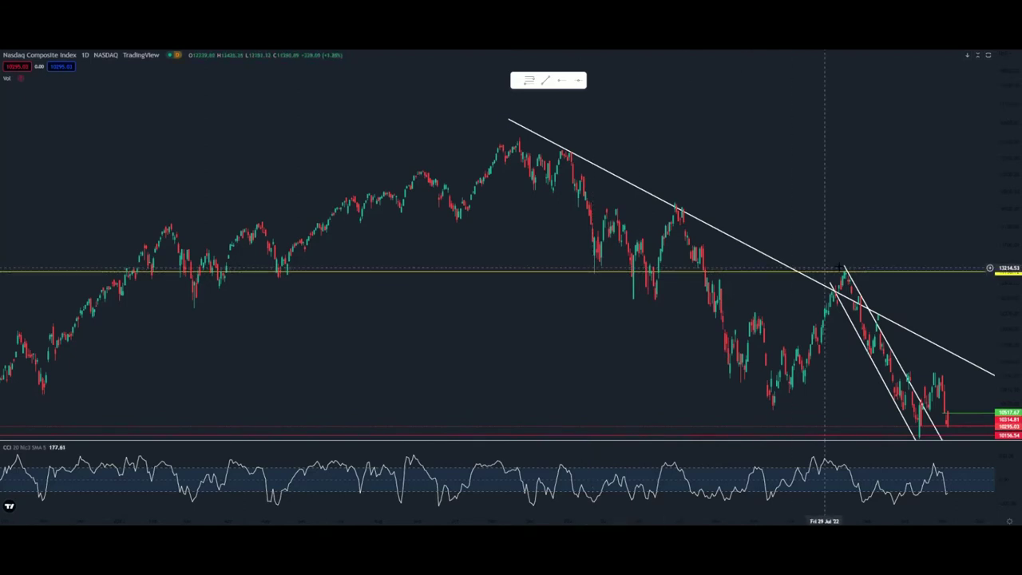
Examine the steep descending channel since August 2022 and the latest candles against the support levels and the long-term trendlines
drag(860, 269, 642, 147)
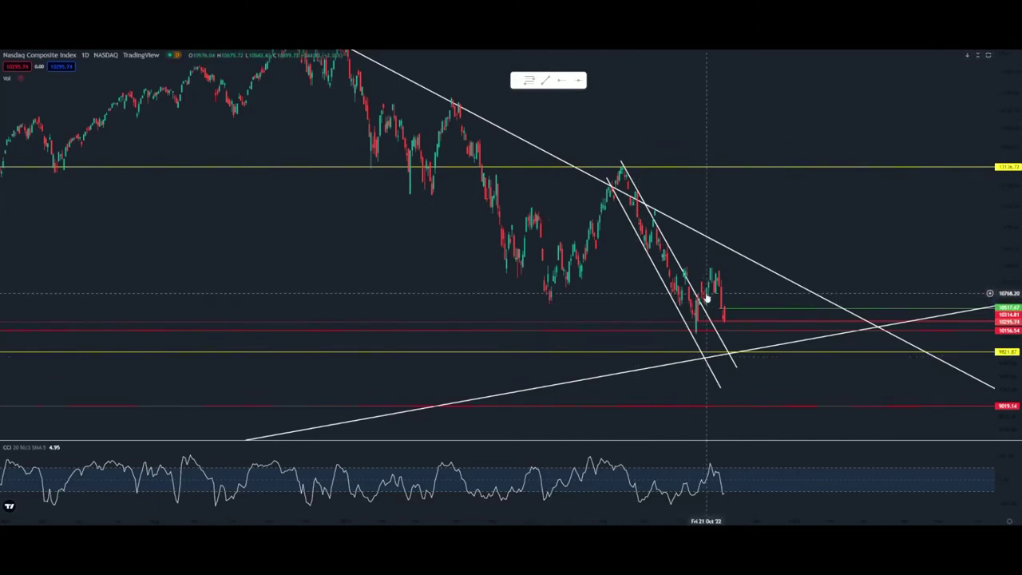
scroll(686, 281, up, 2)
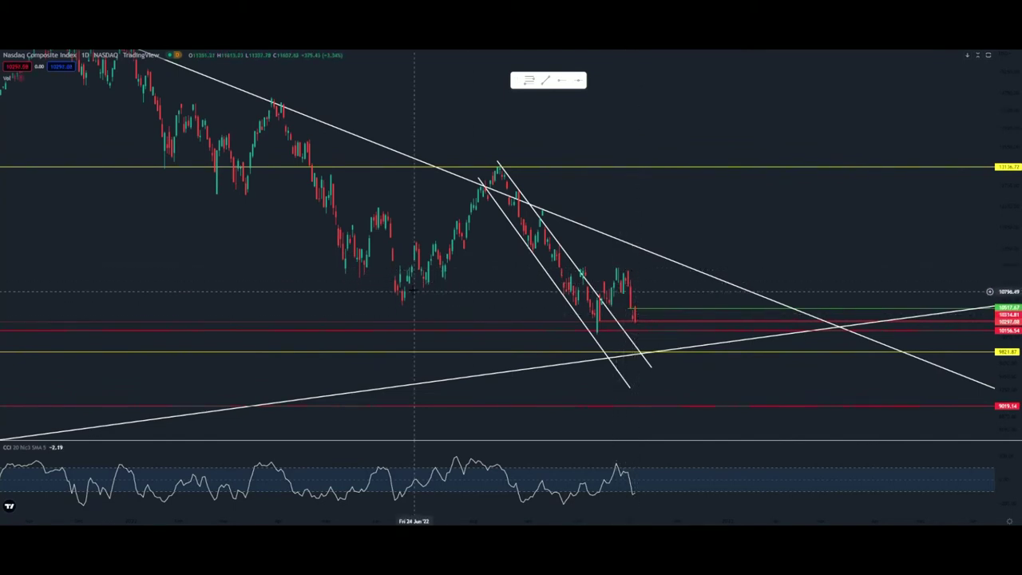
drag(372, 94, 515, 143)
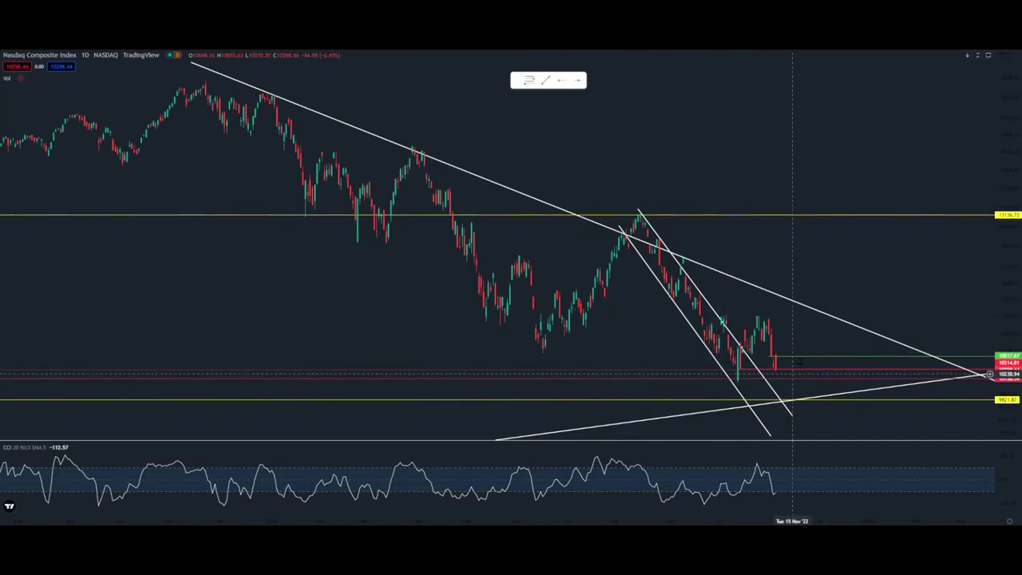
drag(794, 326, 681, 262)
scroll(678, 264, up, 1)
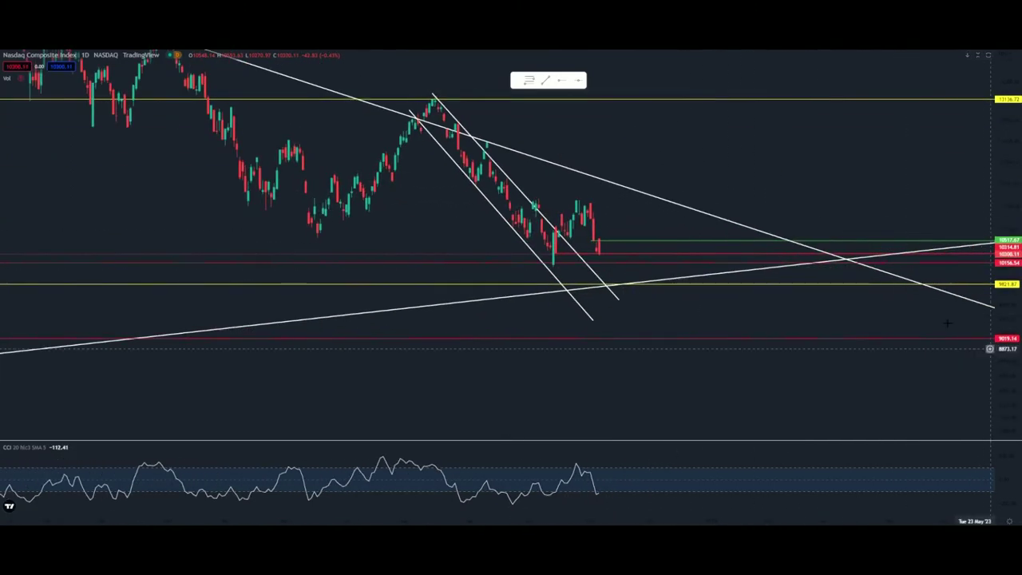
drag(626, 241, 850, 222)
scroll(852, 224, up, 5)
drag(997, 354, 998, 137)
scroll(832, 224, up, 4)
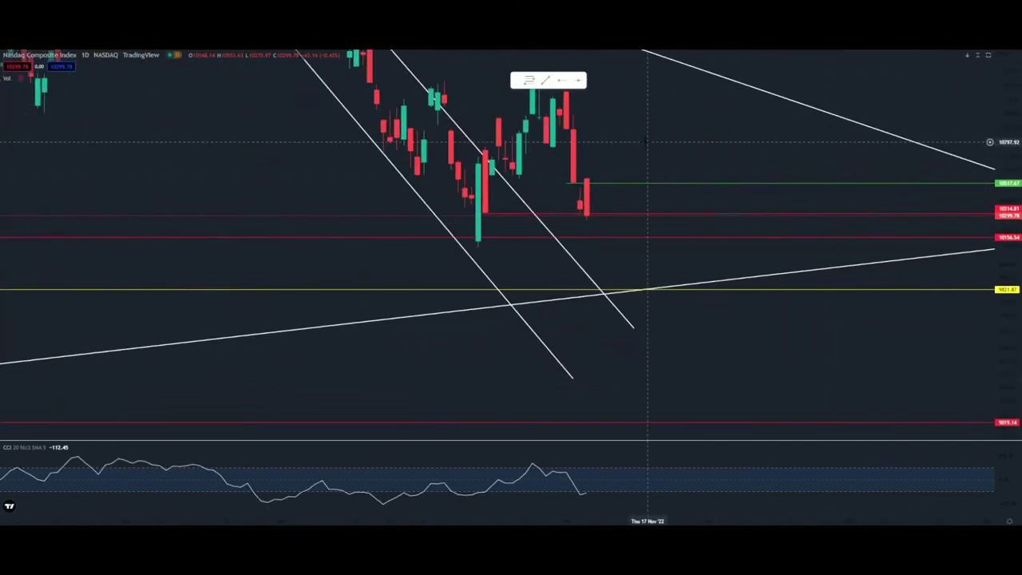
drag(645, 143, 904, 161)
scroll(851, 220, up, 3)
scroll(851, 219, up, 1)
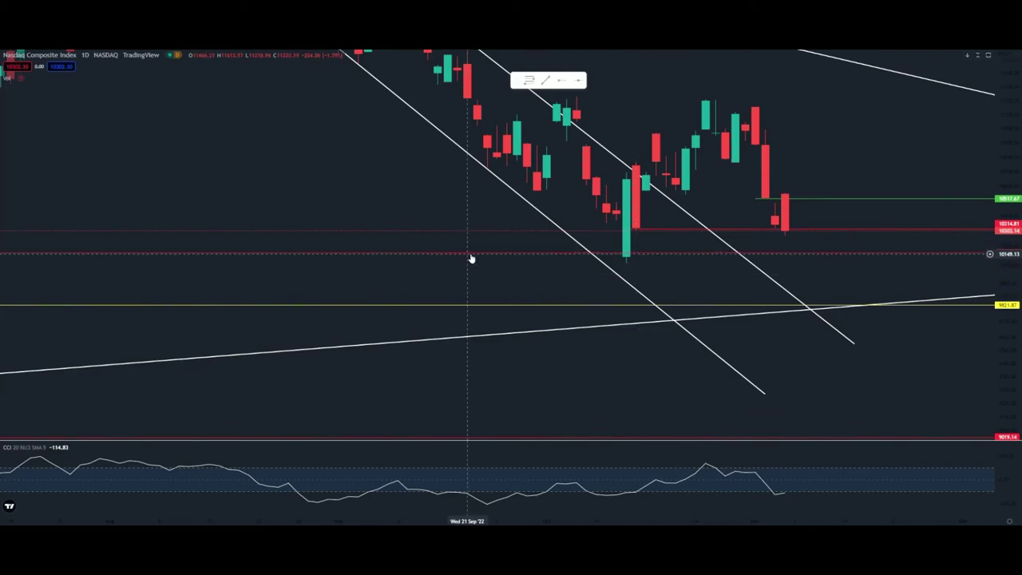
Trace the red 10,156.54 level back to its mid-2020 candles, and return to the October and November 2022 price action
scroll(474, 255, down, 4)
scroll(487, 258, down, 7)
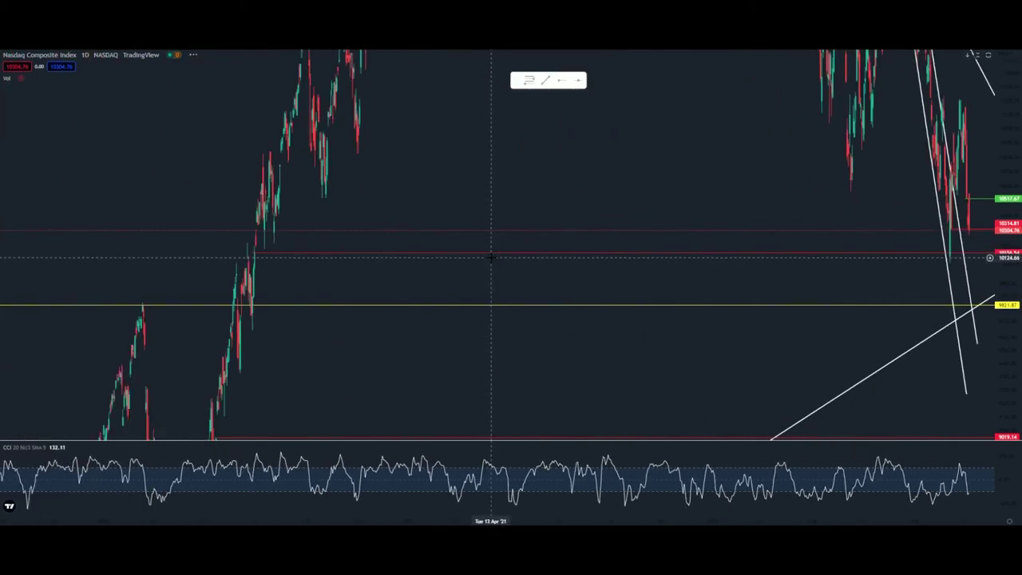
drag(397, 210, 744, 187)
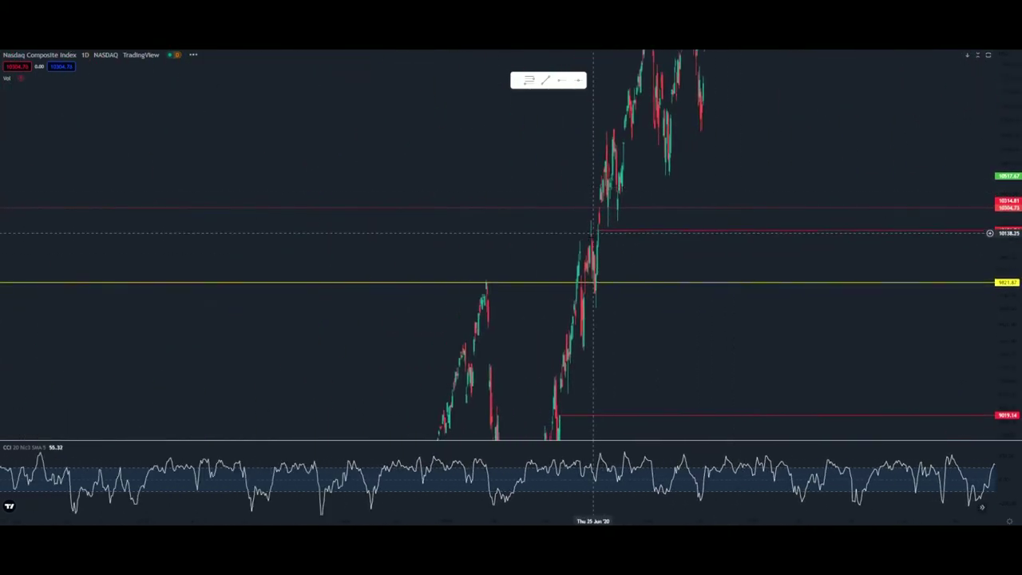
scroll(589, 236, up, 6)
drag(422, 255, 973, 225)
scroll(872, 244, up, 5)
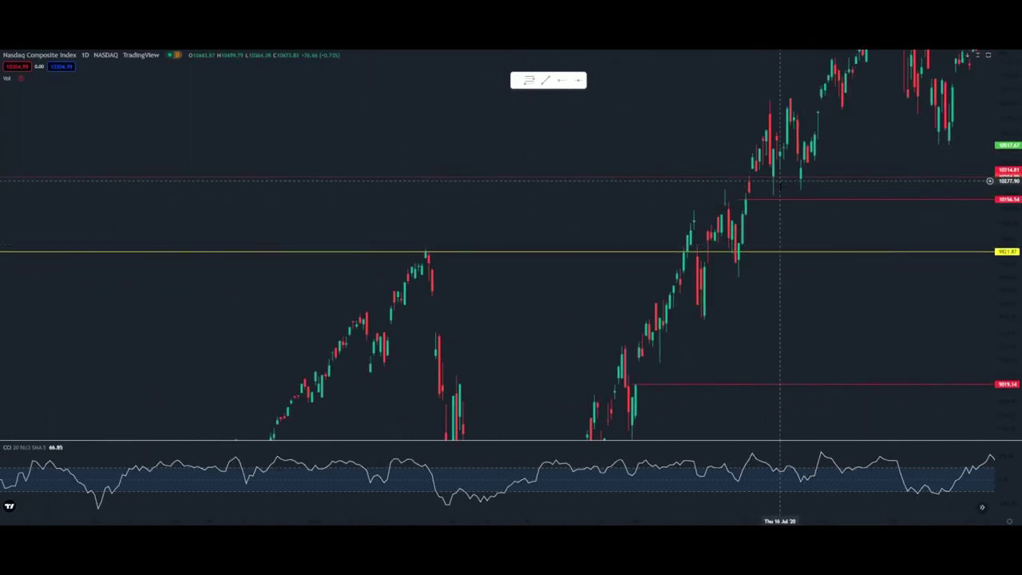
drag(942, 237, 248, 217)
scroll(754, 312, down, 6)
drag(834, 294, 187, 298)
scroll(826, 273, up, 4)
scroll(830, 273, up, 5)
drag(828, 202, 764, 214)
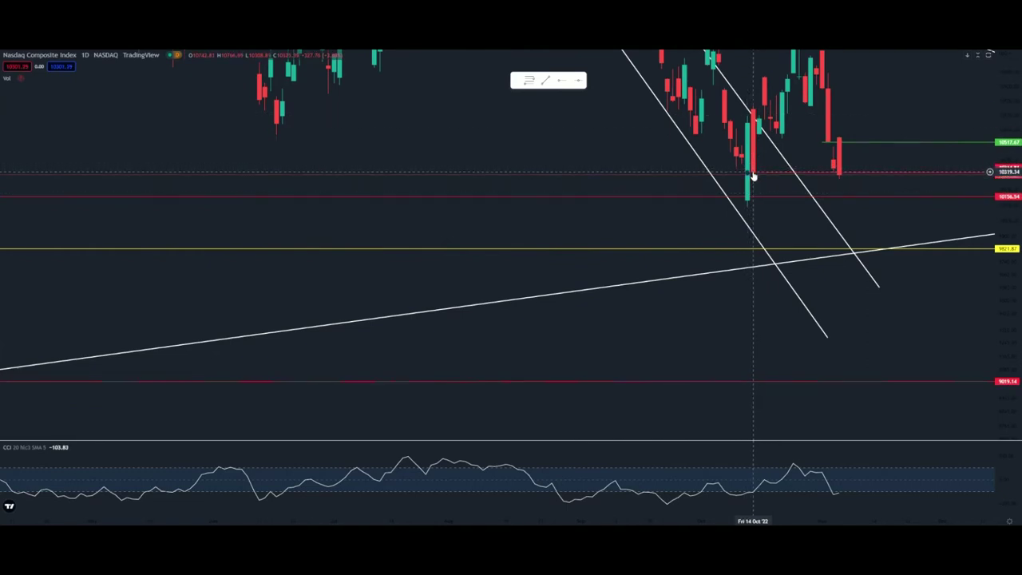
Shift the red ray at the 14 October candle's close to about 10,320 and the green ray at the early-November close to about 10,524
drag(866, 164, 786, 275)
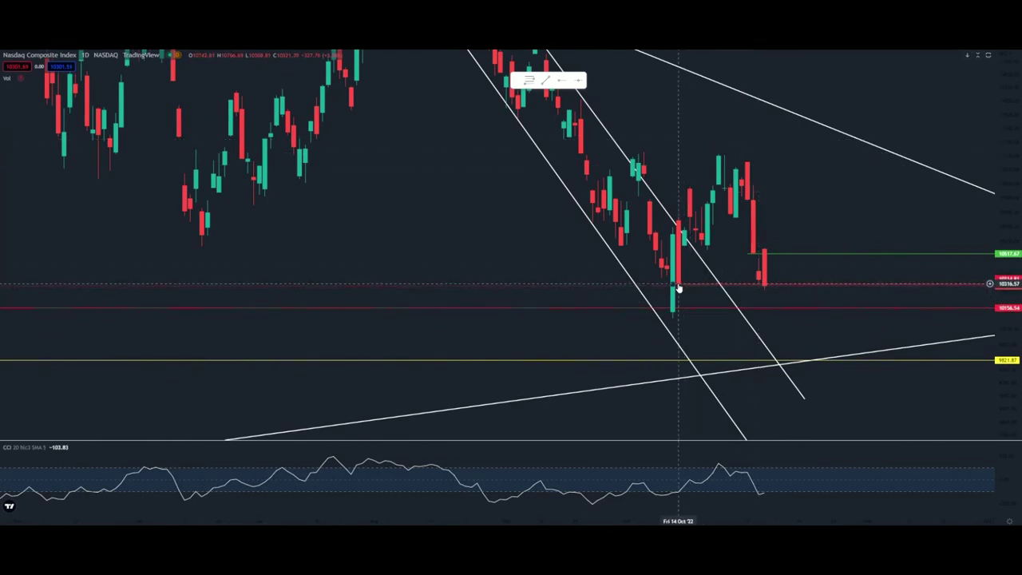
scroll(799, 307, up, 5)
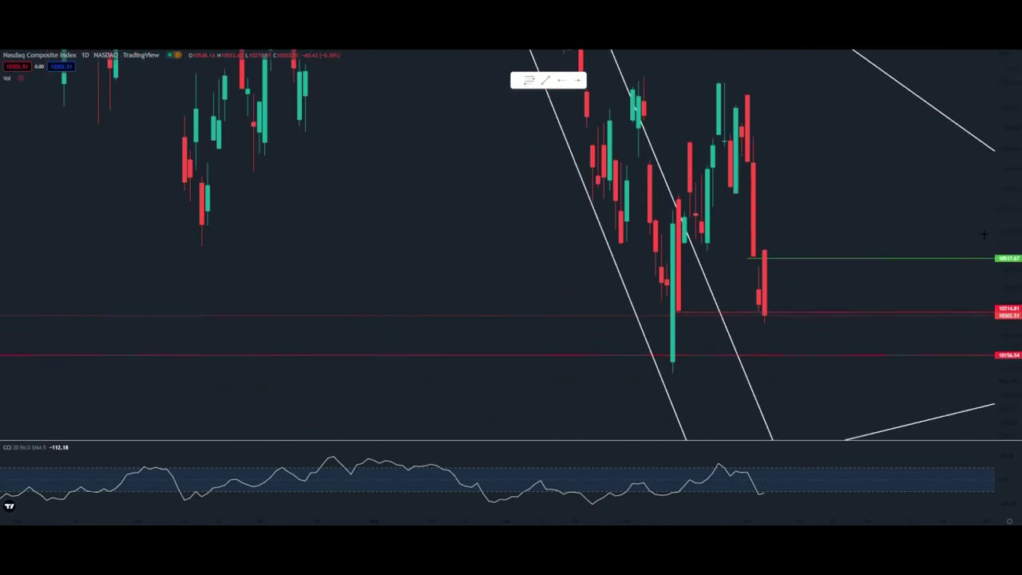
scroll(799, 307, up, 2)
drag(752, 261, 1009, 178)
scroll(862, 281, up, 5)
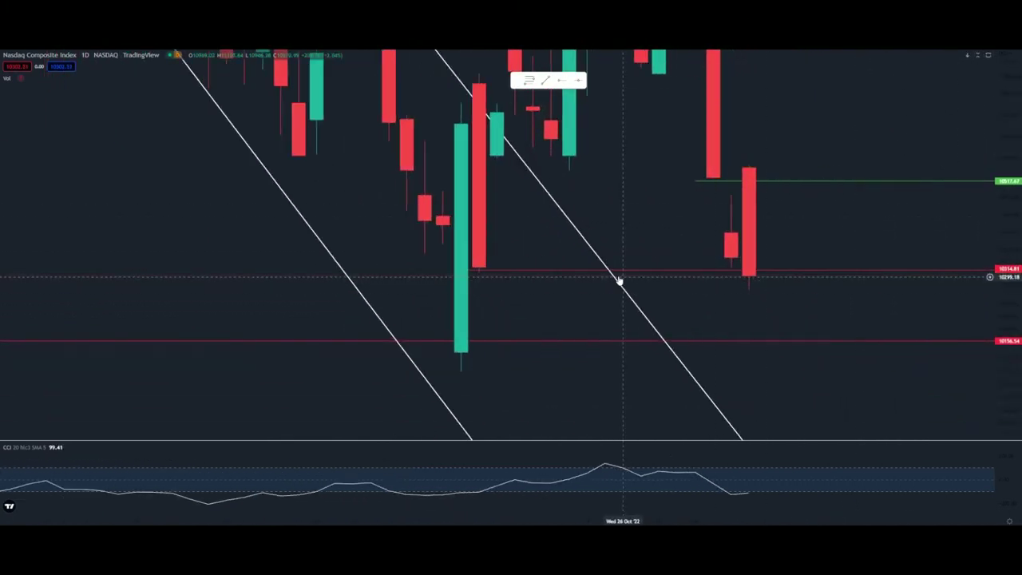
click(464, 275)
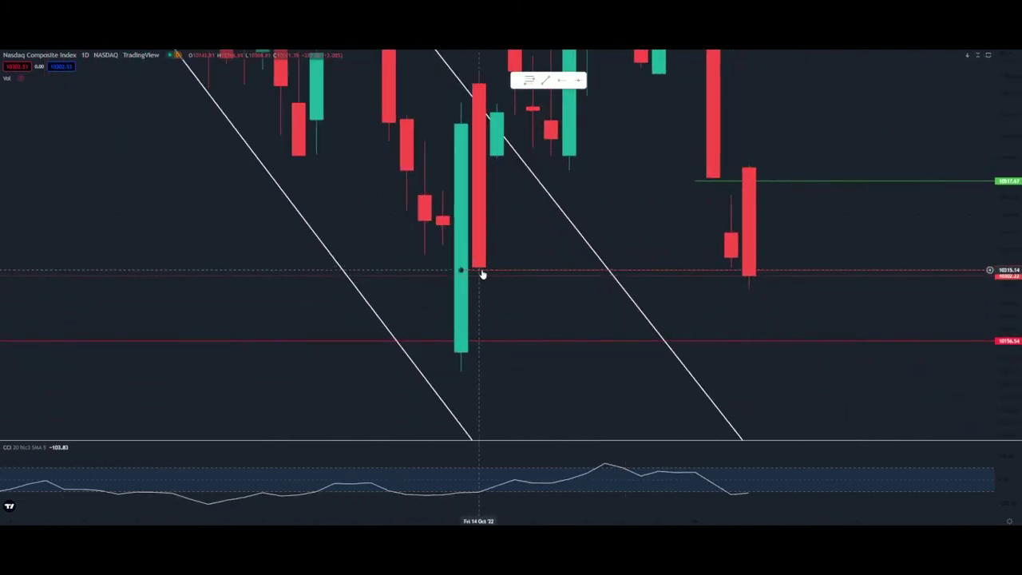
click(557, 269)
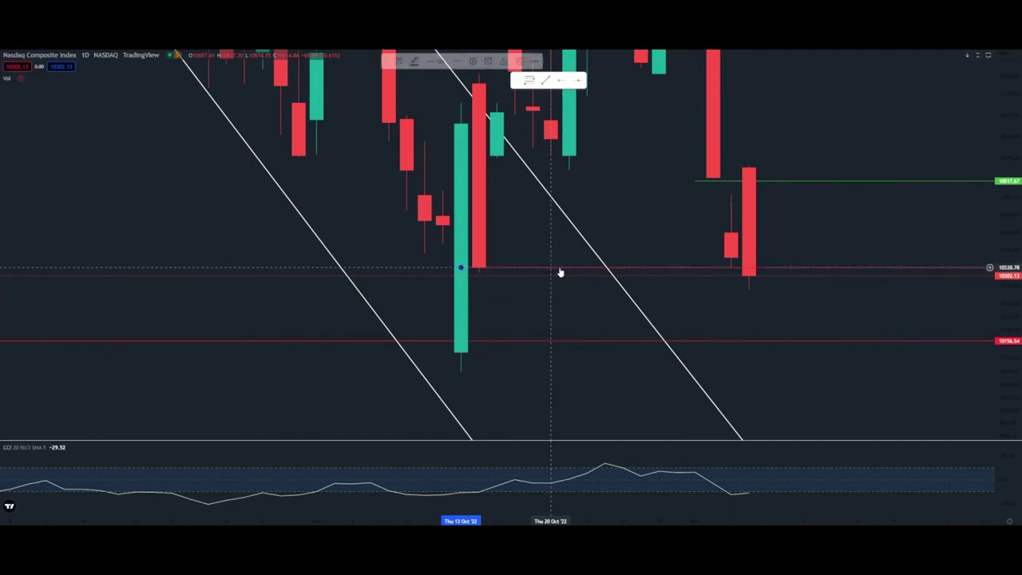
click(871, 181)
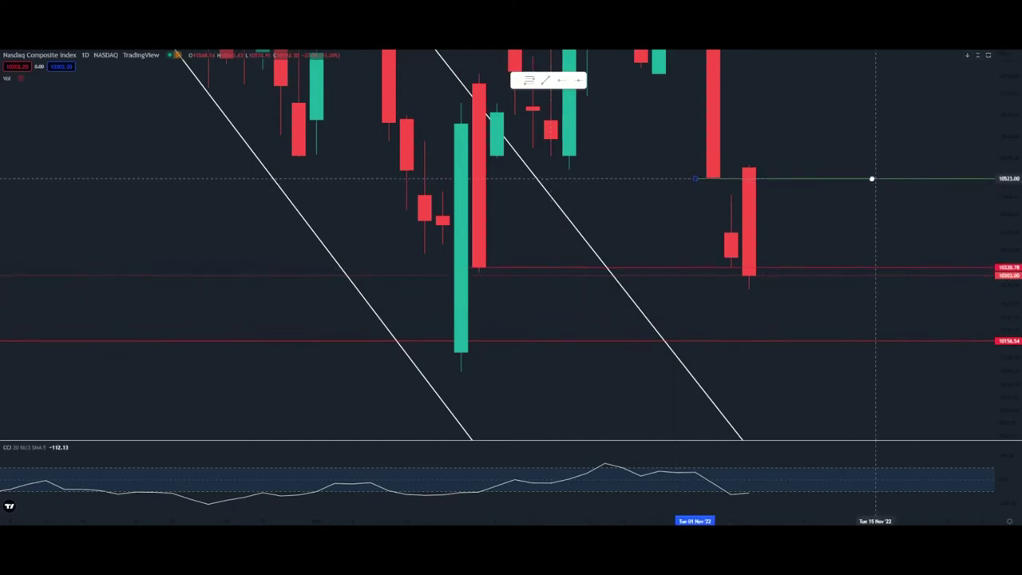
Enlarge the CCI pane to about half of the chart's height and frame the recent months of price and CCI readings
drag(821, 142, 815, 199)
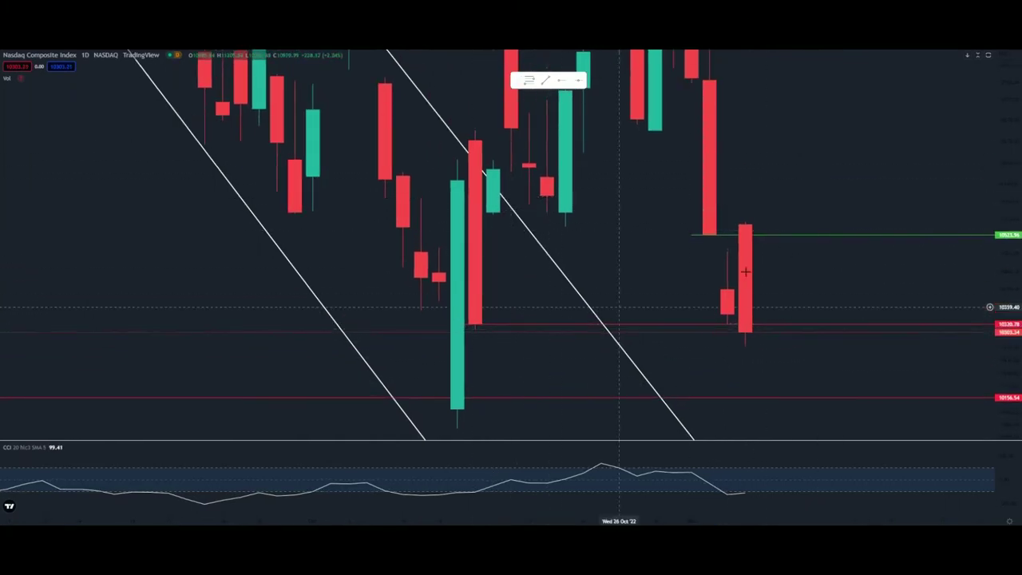
drag(1003, 104, 964, 363)
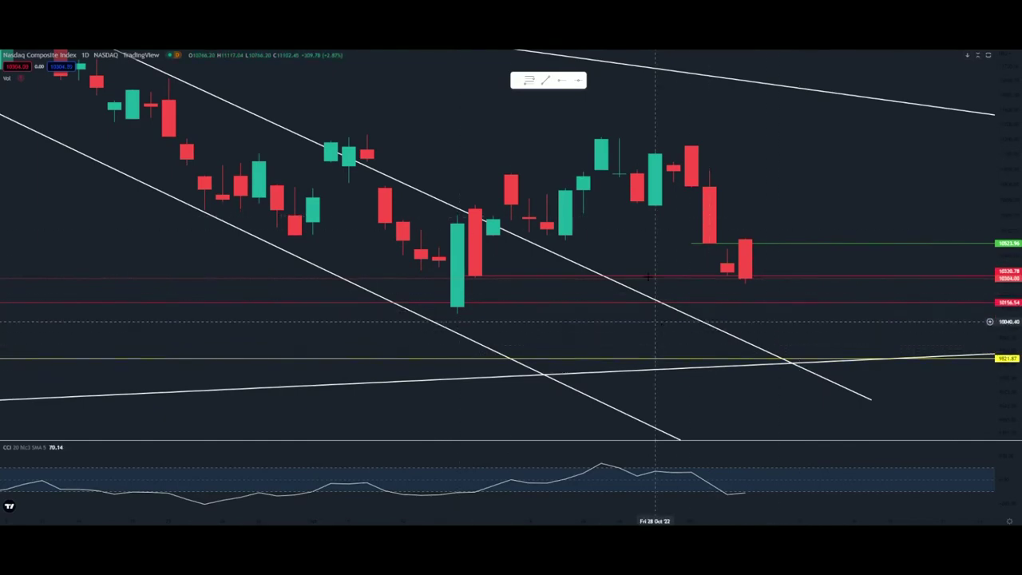
scroll(783, 203, down, 10)
drag(897, 204, 720, 233)
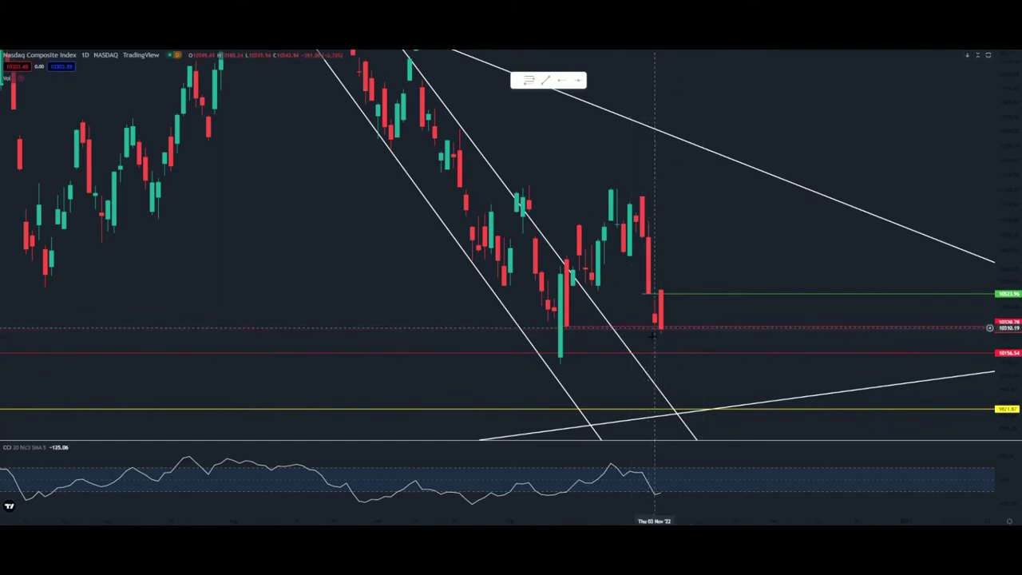
scroll(677, 331, down, 5)
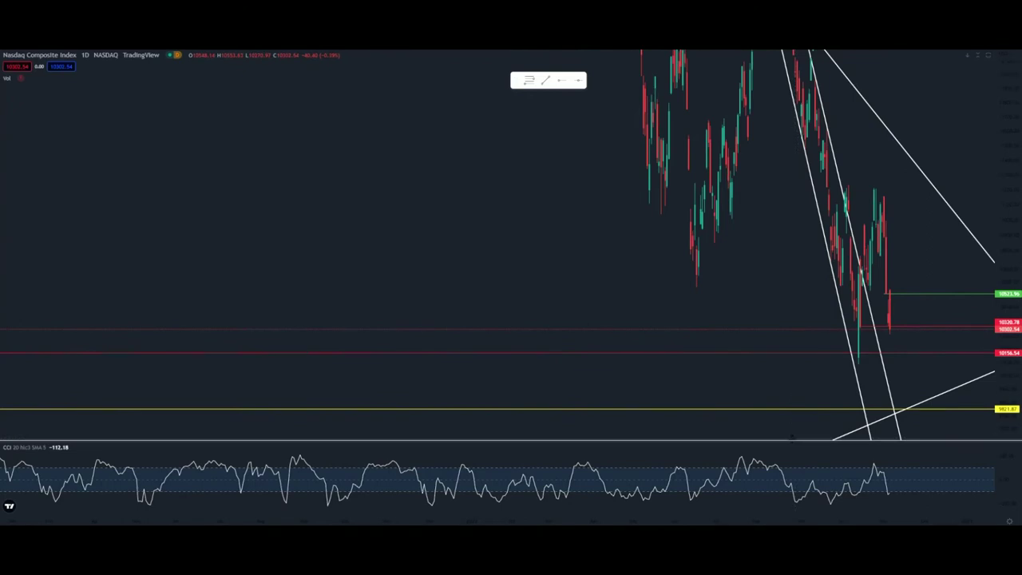
drag(792, 441, 787, 274)
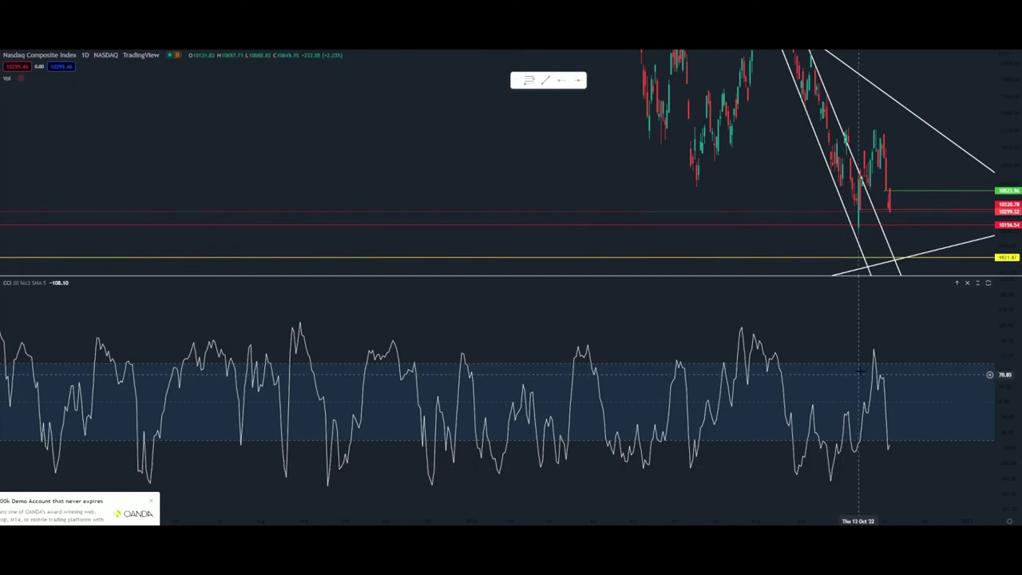
scroll(848, 461, up, 5)
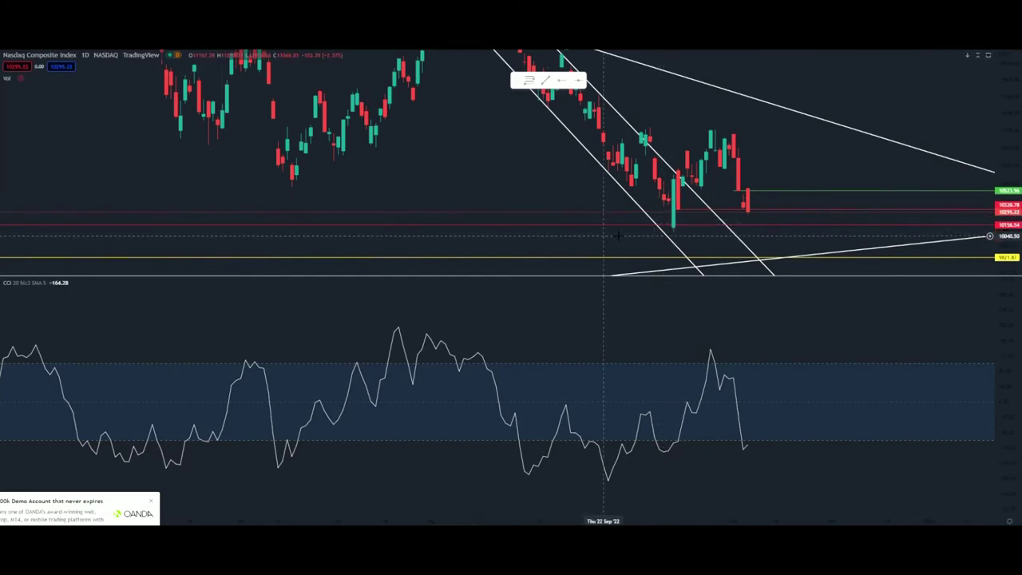
Dismiss the advertisement and the ad-free upgrade offer, and switch the Nasdaq Composite chart to the 15-minute interval
click(152, 503)
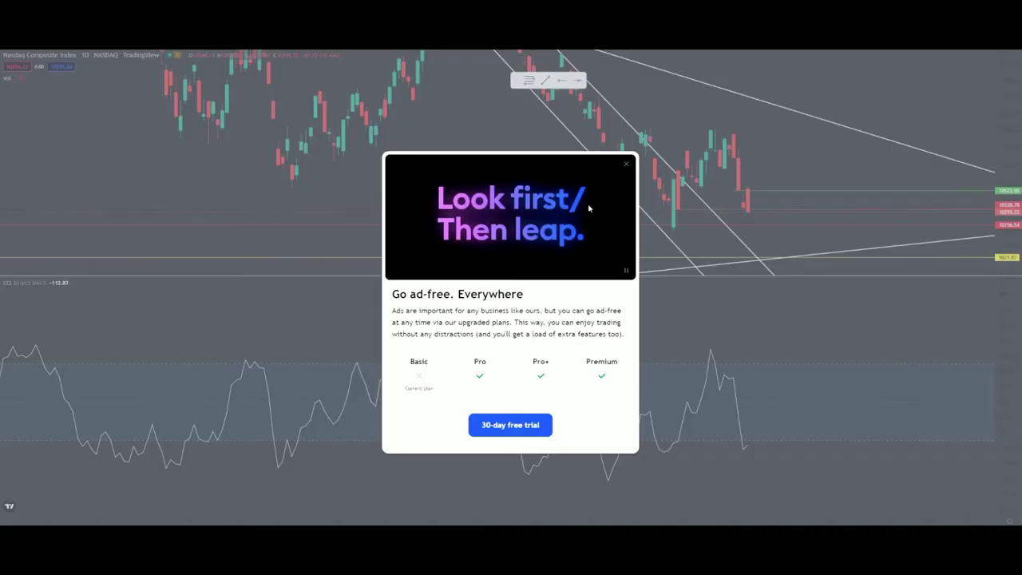
click(627, 164)
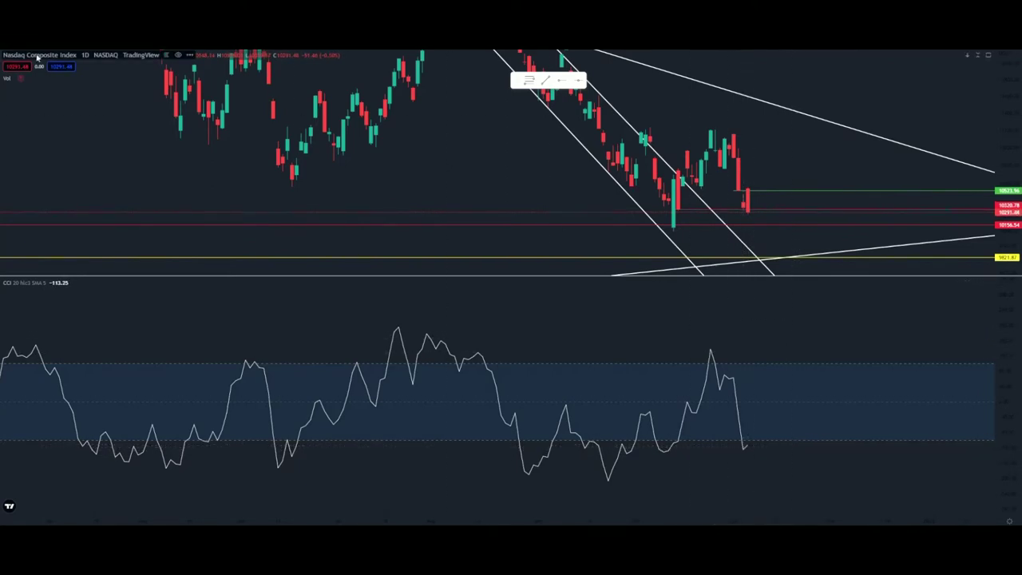
click(68, 43)
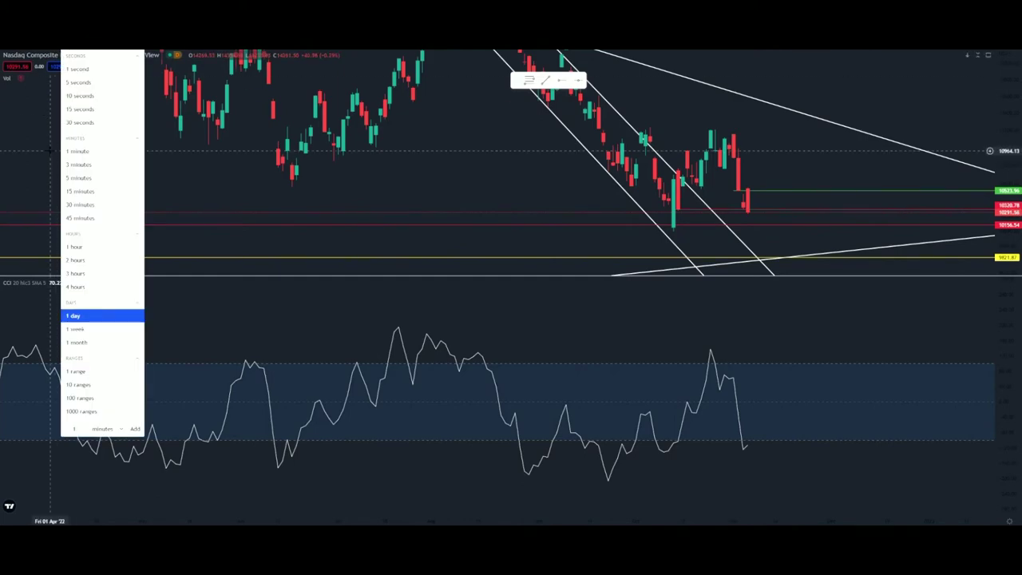
click(80, 192)
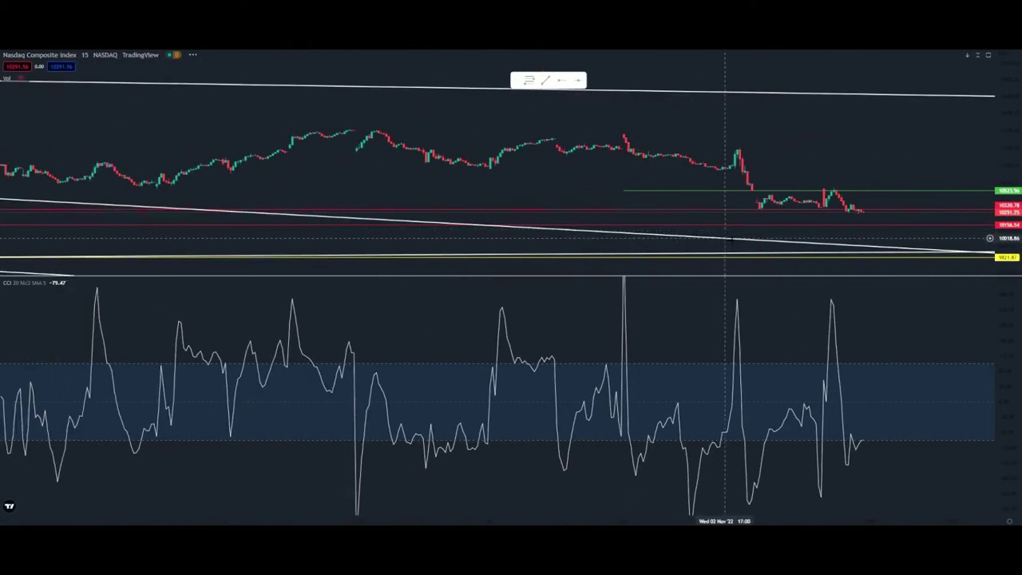
Shrink the CCI pane to a narrow strip so that the price chart takes up most of the height
scroll(985, 335, down, 3)
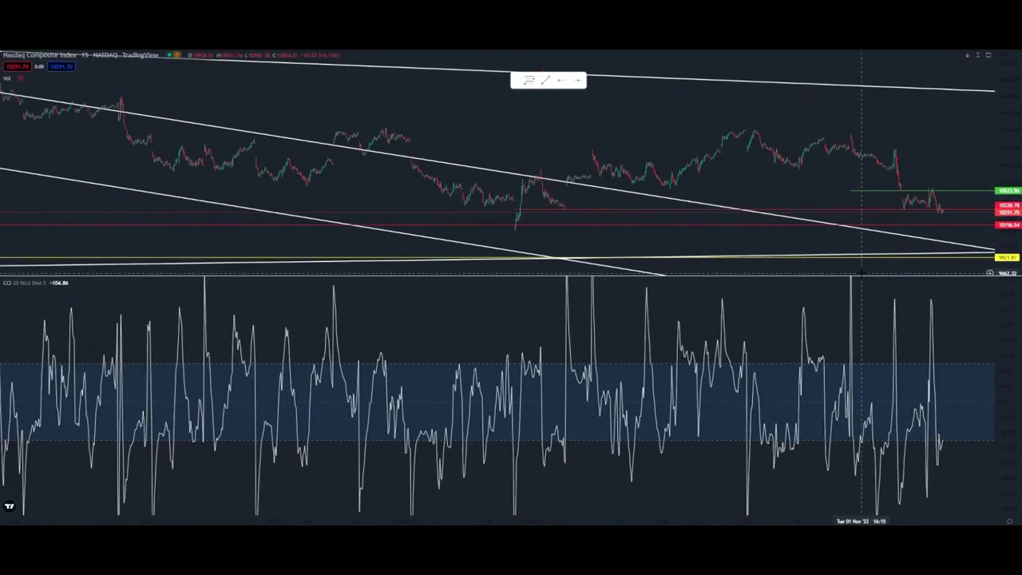
drag(1012, 292, 1012, 278)
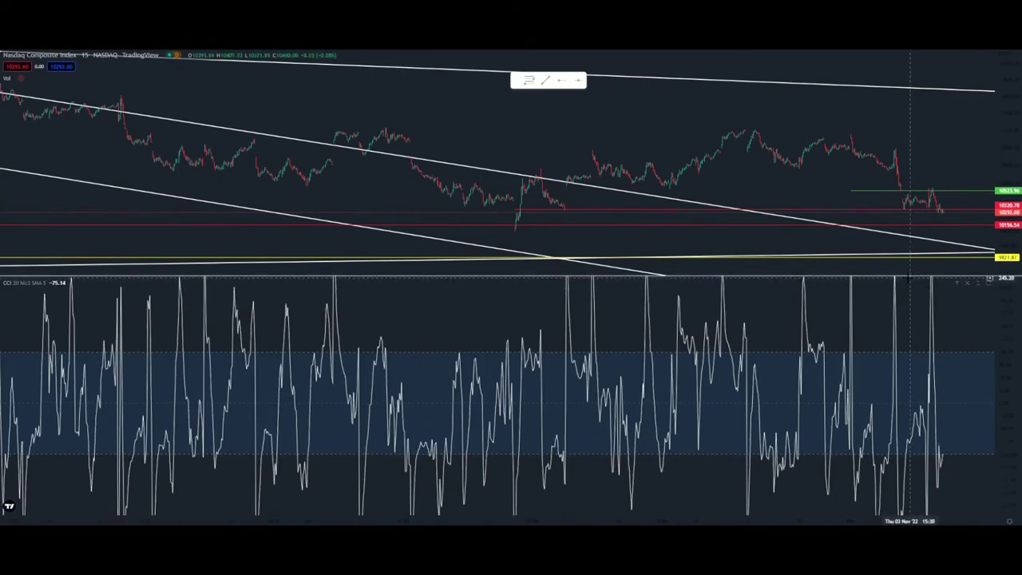
drag(906, 275, 886, 475)
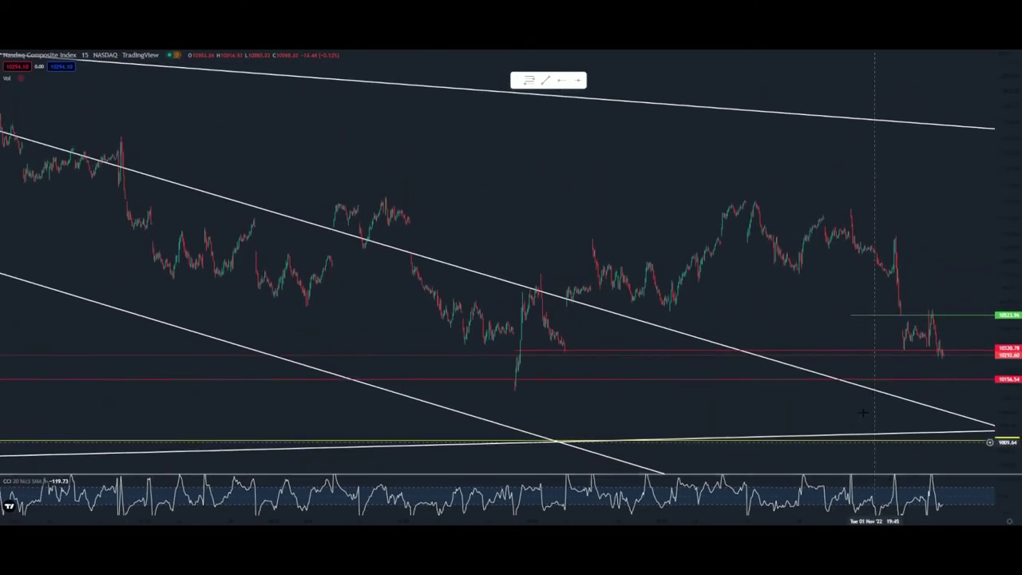
Examine the October and November 2022 15-minute candles against the descending channel, the red levels and the green ray
drag(789, 319, 792, 259)
scroll(790, 259, up, 5)
drag(604, 239, 957, 194)
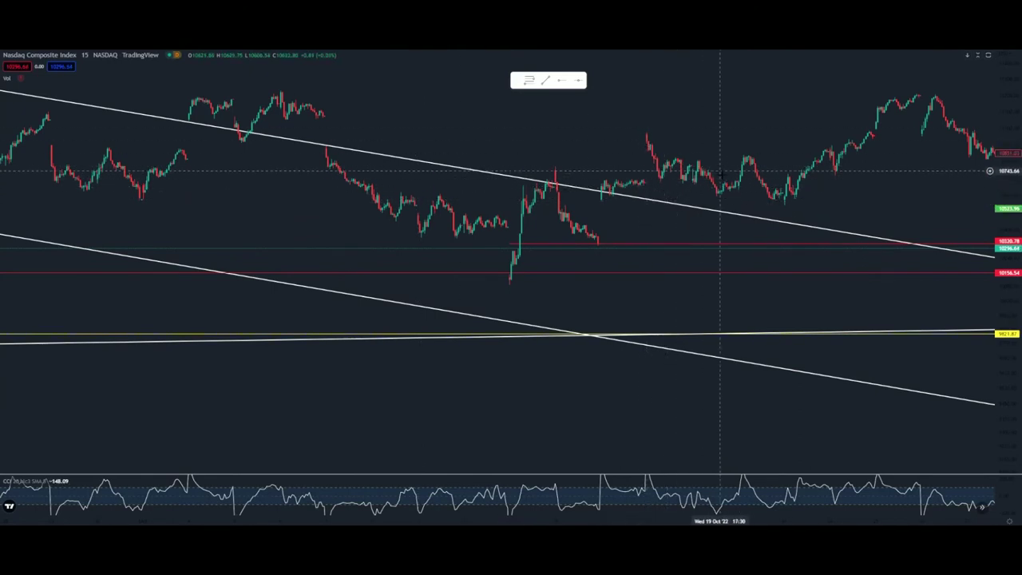
drag(798, 219, 570, 255)
scroll(858, 186, down, 5)
drag(964, 174, 671, 109)
scroll(691, 155, up, 6)
drag(462, 145, 835, 158)
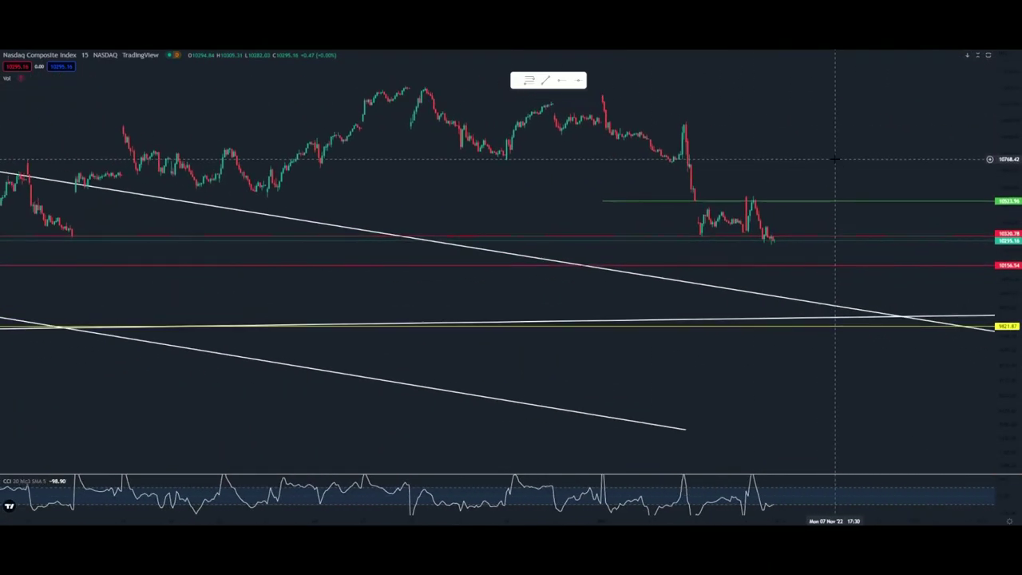
scroll(740, 196, down, 2)
drag(305, 178, 528, 188)
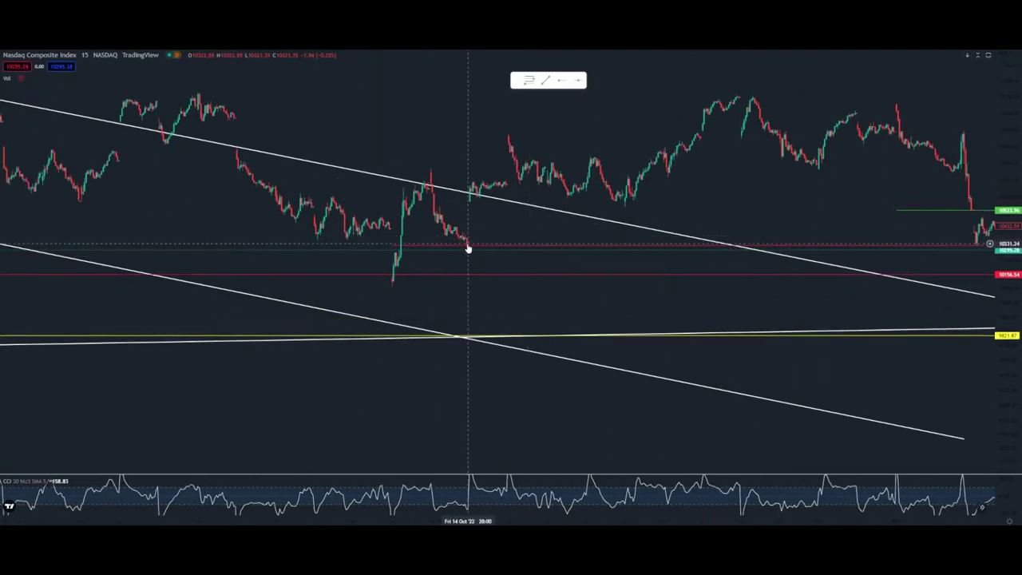
Move the green ray's starting point to 2 November 2022, 18:00, at 10,524.17, in line with that day's closing candle
drag(854, 210, 515, 231)
scroll(490, 186, up, 6)
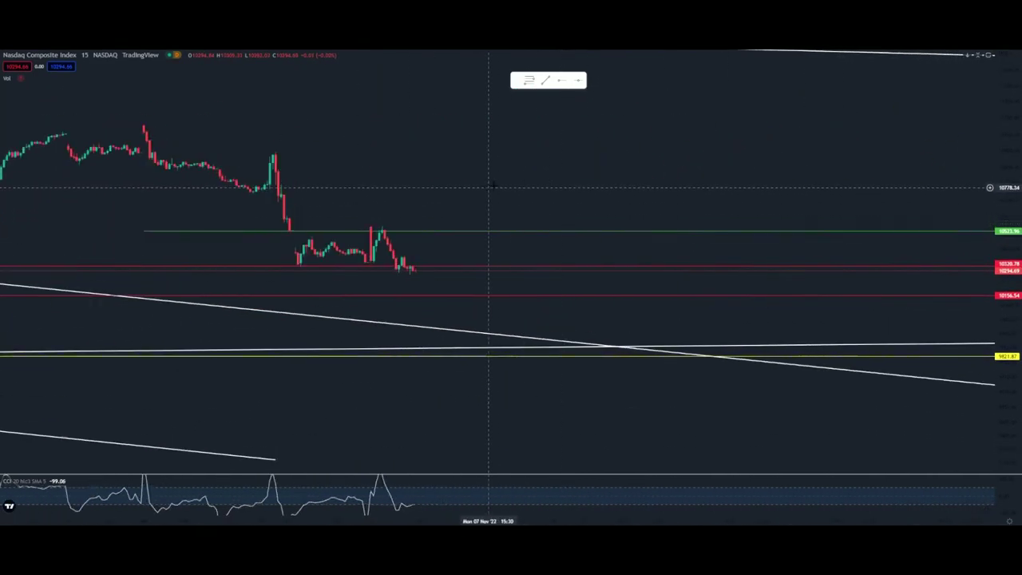
drag(490, 187, 739, 146)
drag(1012, 297, 1009, 156)
drag(646, 105, 862, 169)
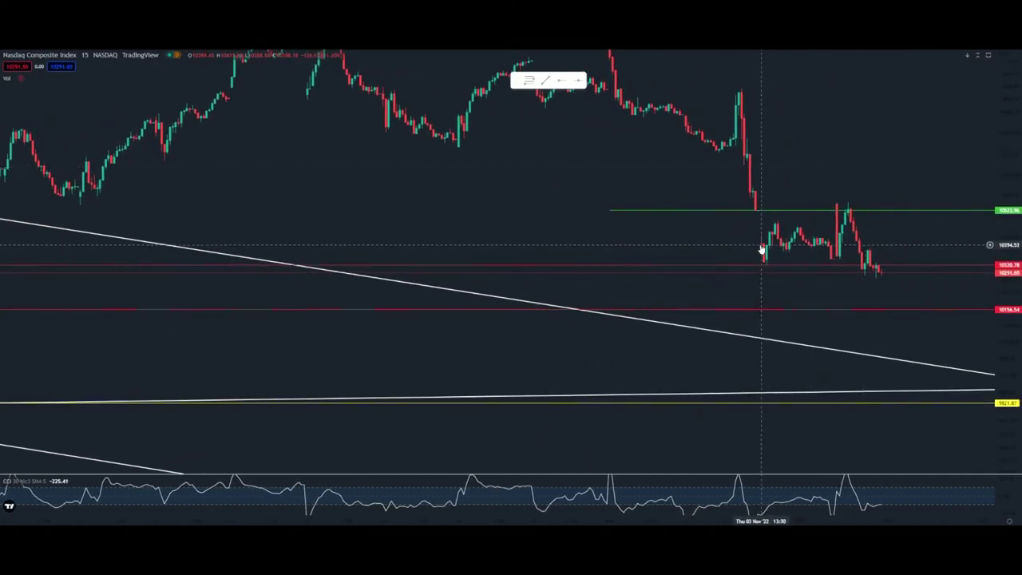
click(735, 212)
scroll(750, 249, up, 5)
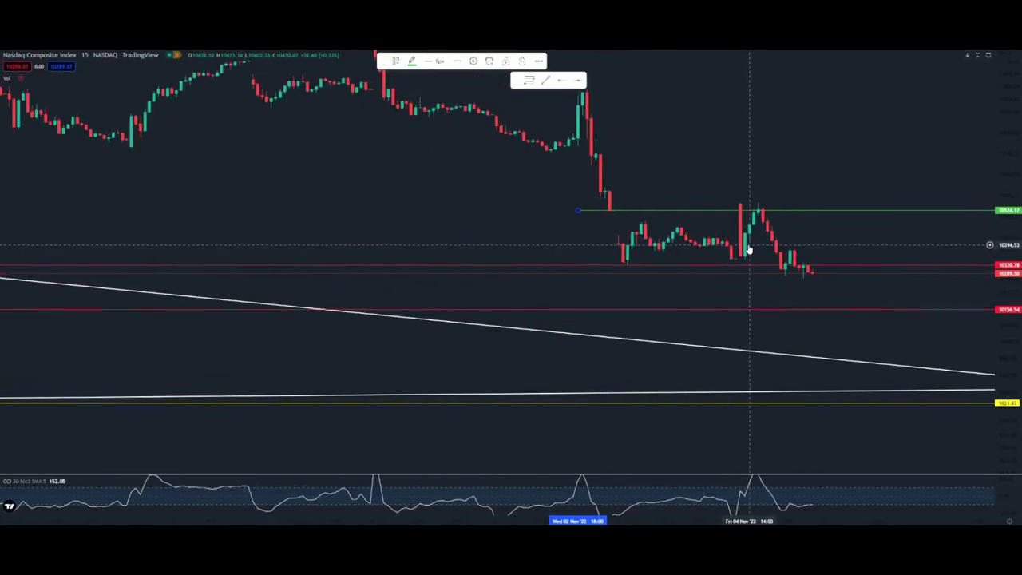
Examine how the 3 and 4 November candles react at the red 10,320.78 level, and trace that level back to the 14 October close
drag(1010, 356, 1008, 164)
scroll(787, 211, up, 5)
drag(696, 206, 964, 257)
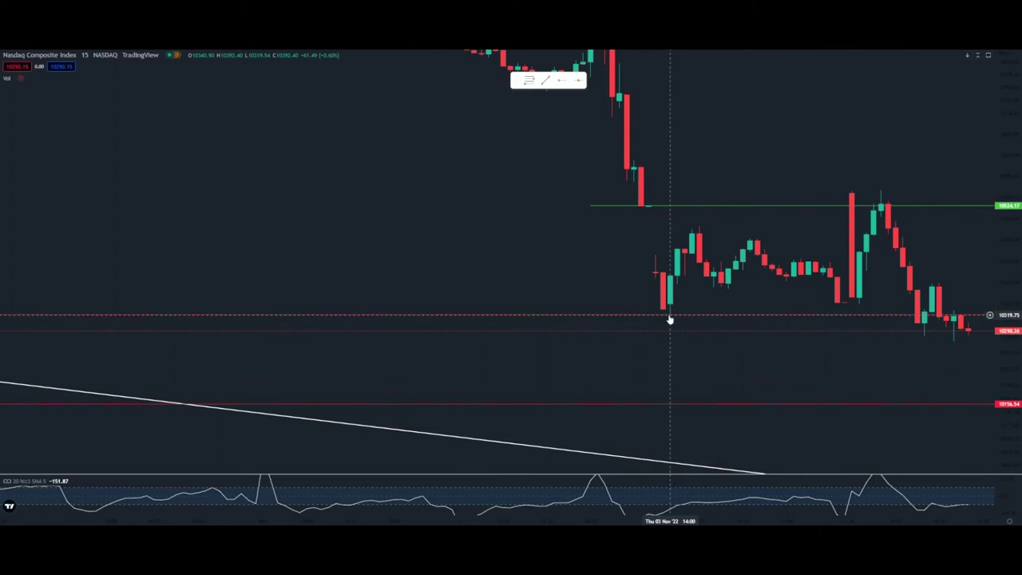
scroll(670, 319, down, 5)
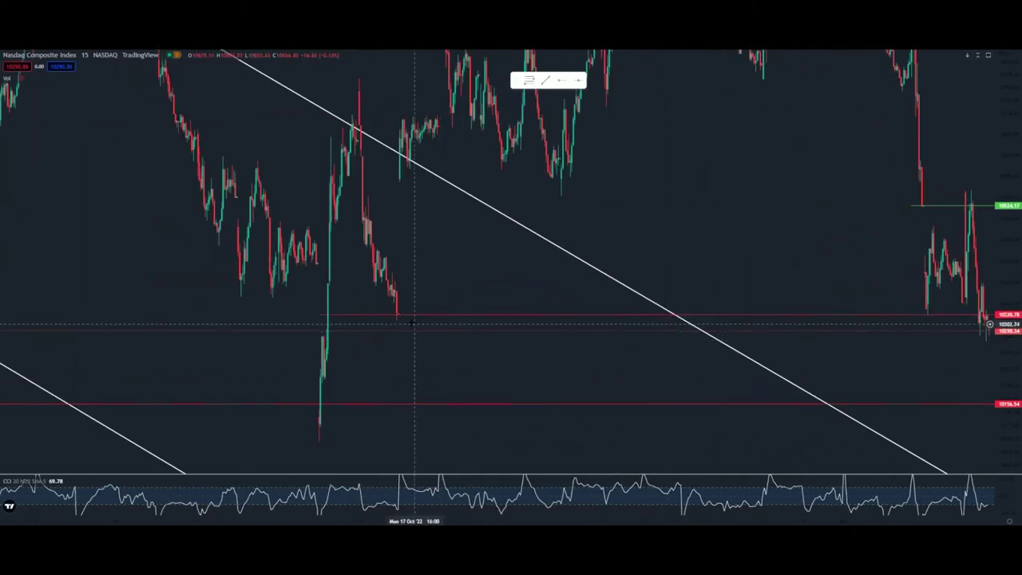
scroll(458, 250, up, 5)
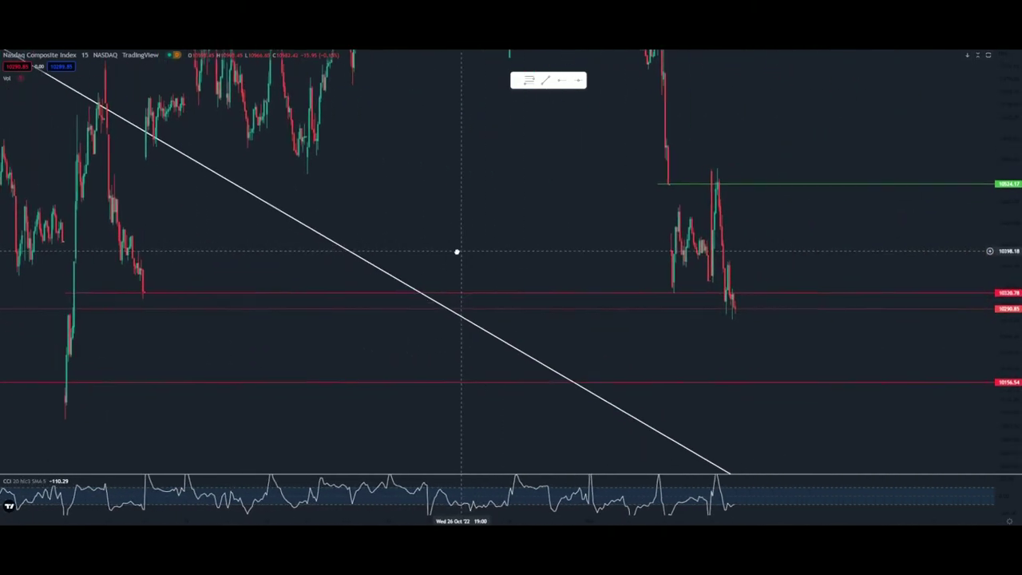
drag(546, 251, 886, 238)
scroll(758, 267, up, 5)
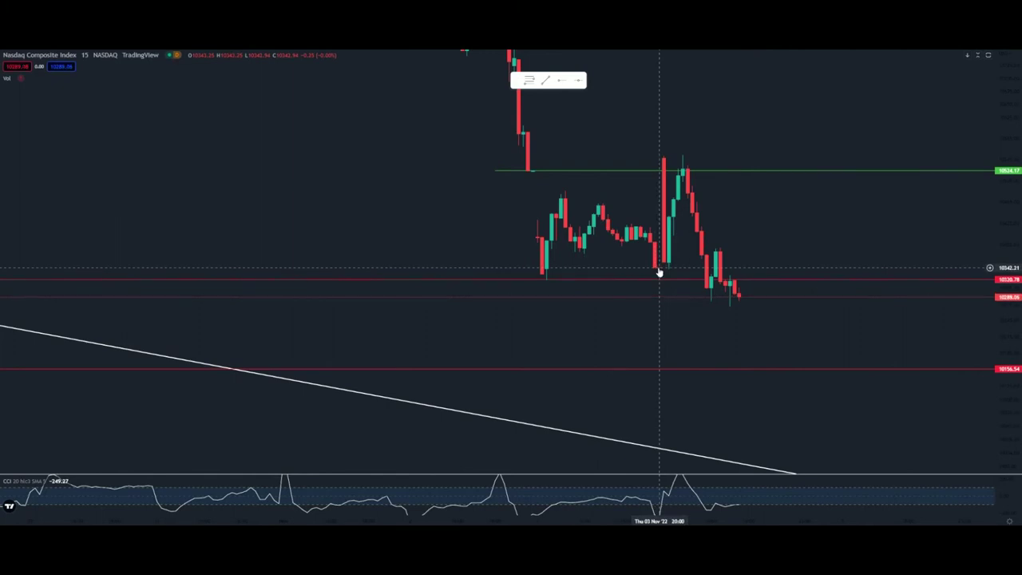
Draw a red horizontal ray from the low of the 3 November 19:45 candle and fine-tune it to 10,342.48
scroll(660, 272, up, 1)
scroll(581, 226, up, 4)
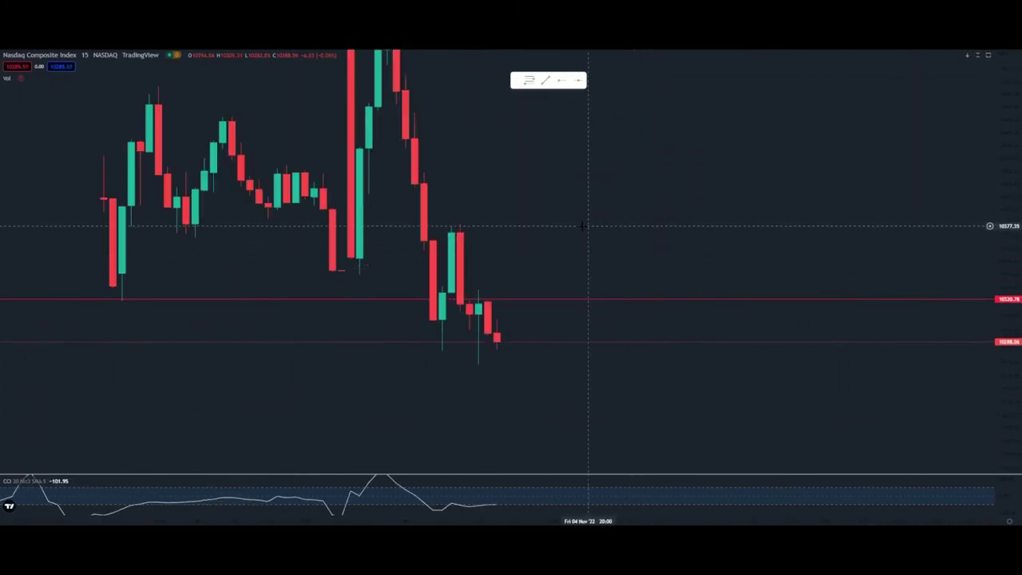
drag(582, 226, 949, 245)
scroll(949, 258, up, 2)
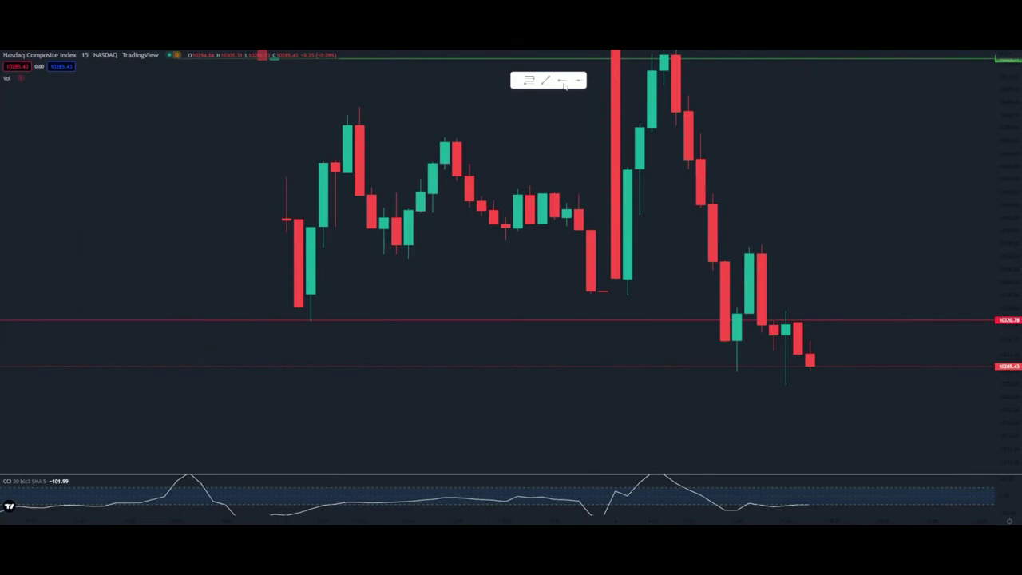
click(591, 291)
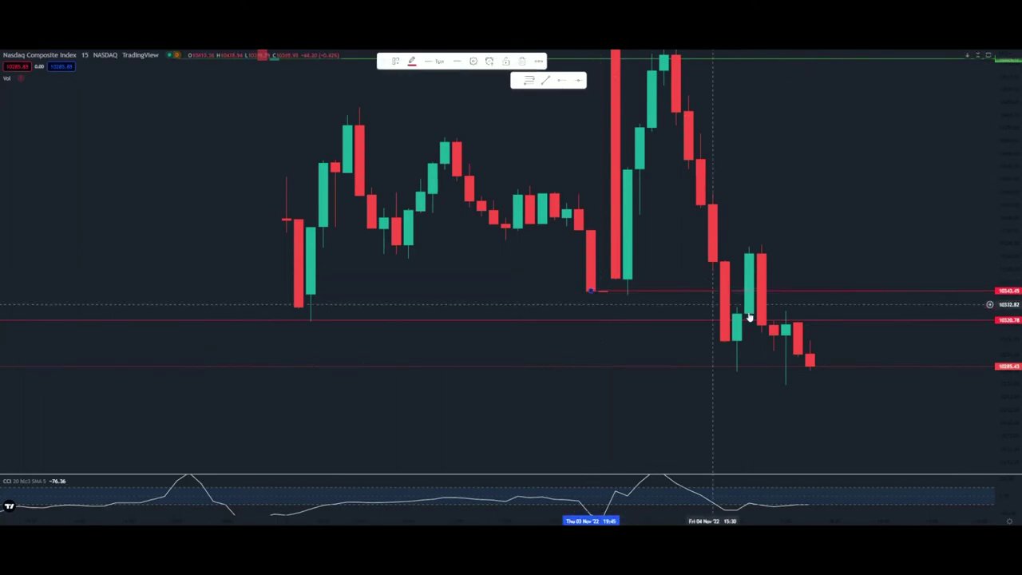
drag(674, 290, 672, 293)
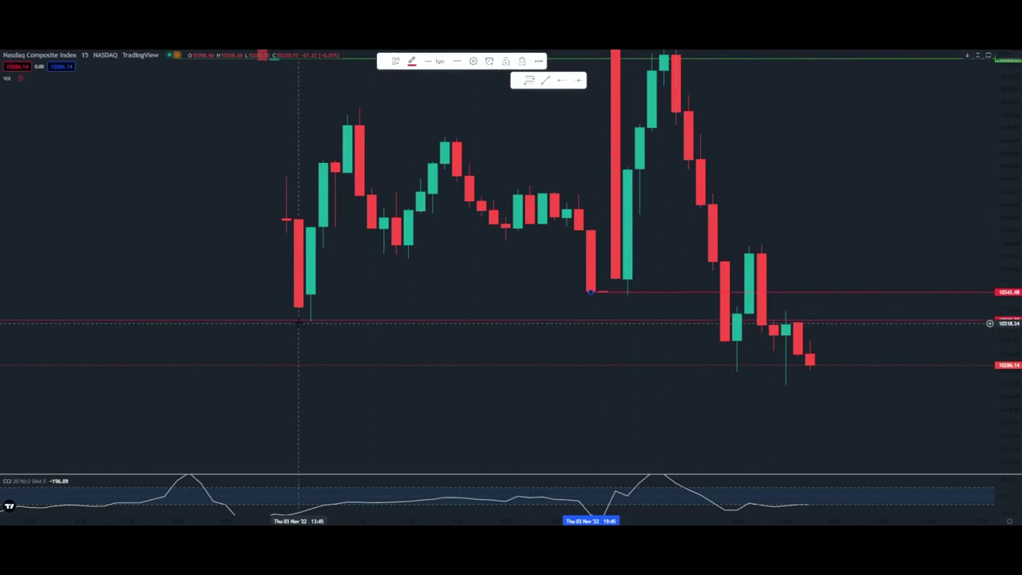
Draw a Fibonacci retracement over the tall red 4 November 13:30 candle from 10,340.47 up to 10,555.38, and delete it after checking its levels
scroll(321, 320, down, 7)
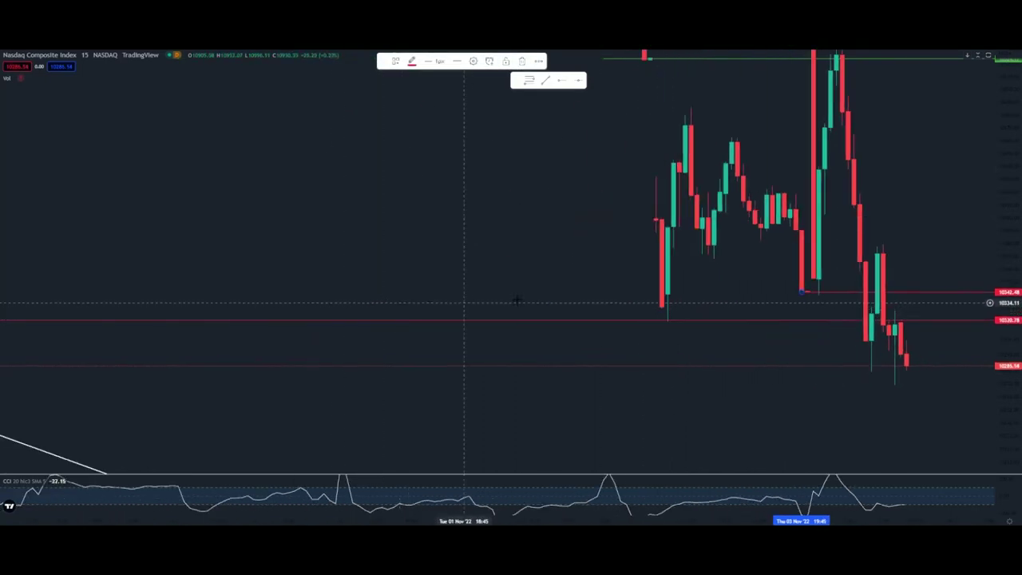
drag(1007, 104, 1008, 304)
scroll(962, 313, up, 3)
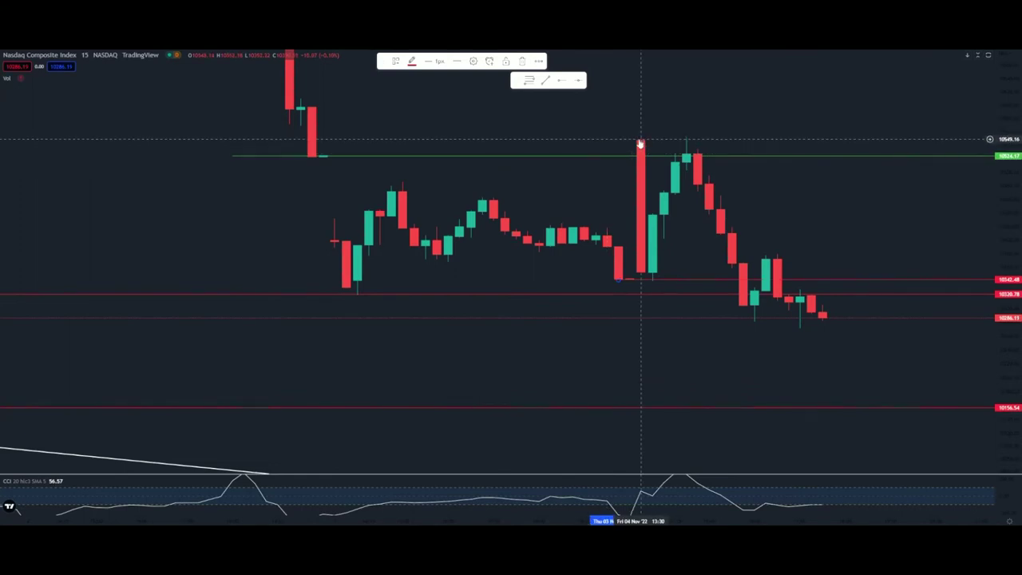
click(630, 283)
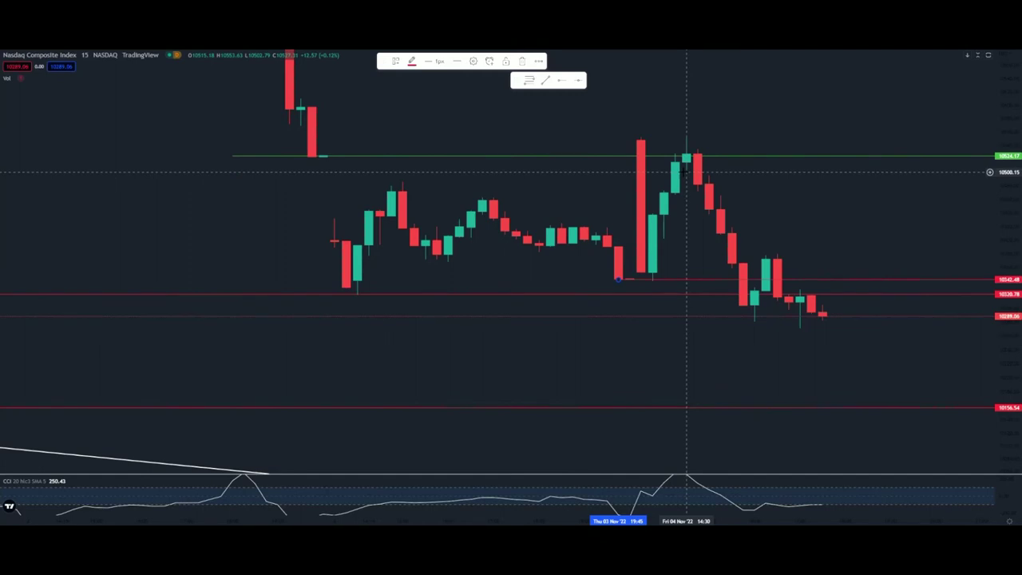
click(732, 186)
mouse_move(732, 187)
mouse_down()
mouse_move(668, 235)
mouse_move(661, 227)
mouse_up()
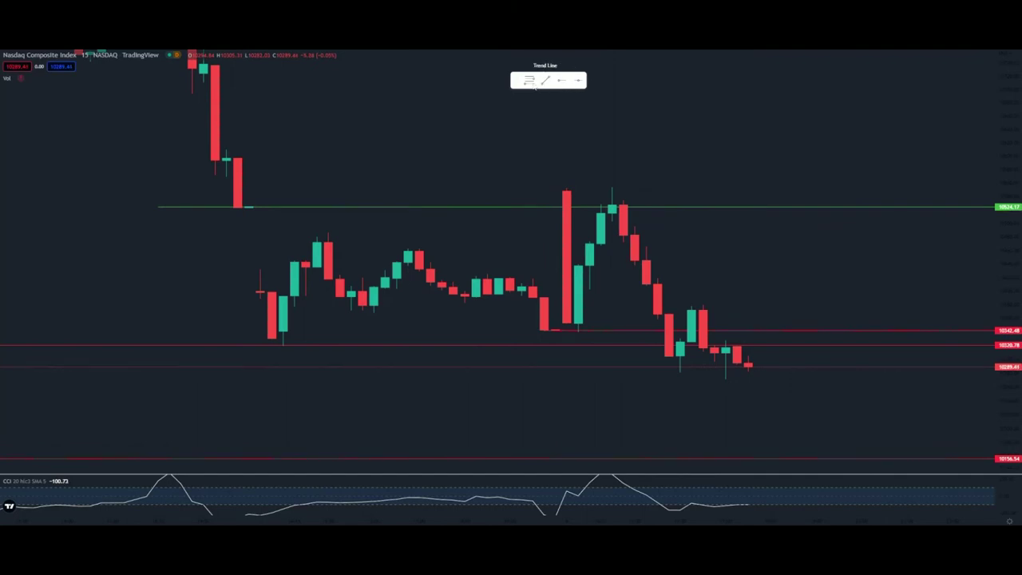
drag(567, 327, 794, 187)
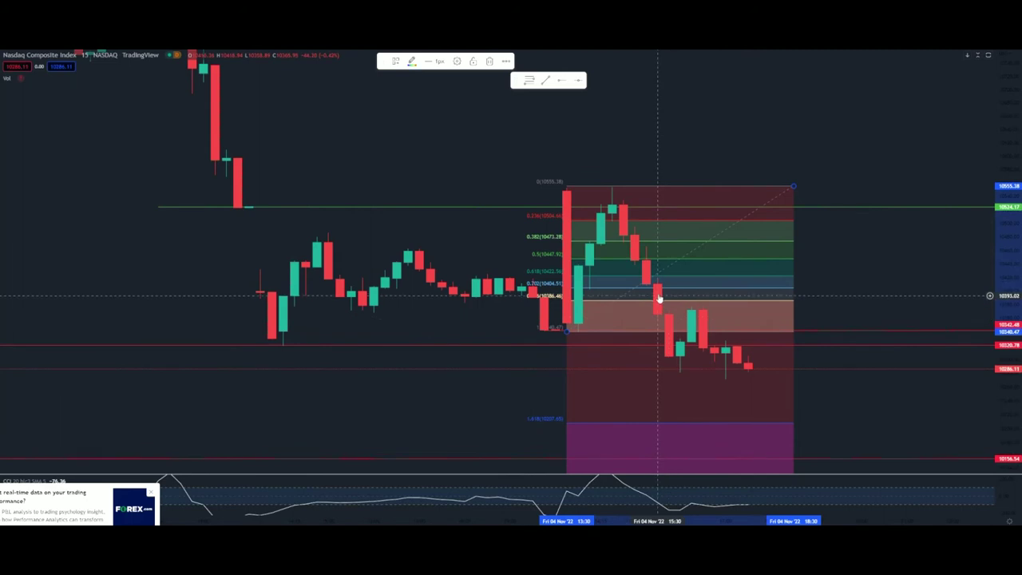
scroll(662, 358, down, 1)
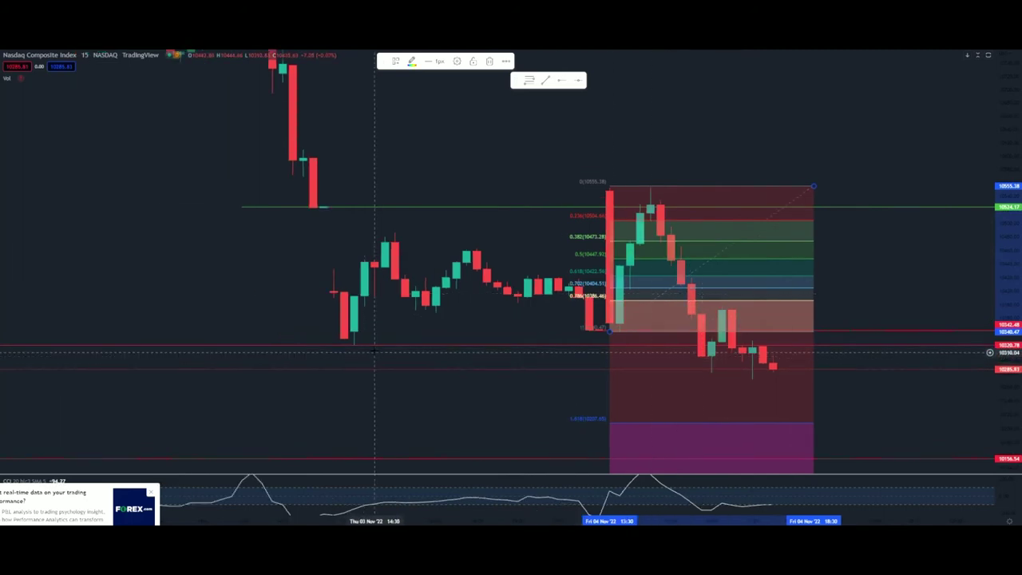
drag(375, 351, 479, 353)
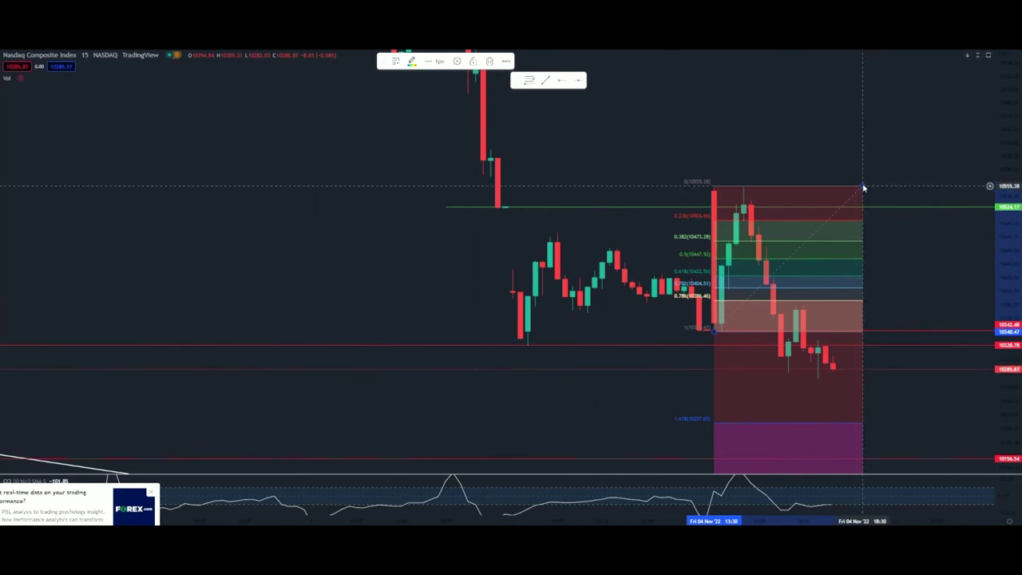
click(490, 62)
Enlarge the CCI pane to just under a third of the chart's height and rescale its values so the latest swings fill it
scroll(915, 232, down, 3)
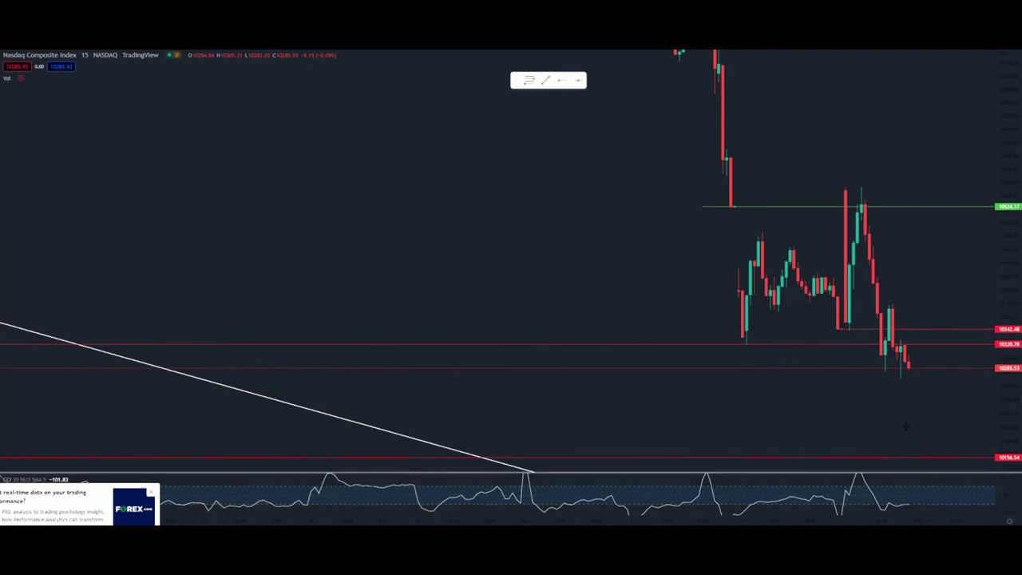
drag(906, 426, 921, 380)
drag(1010, 402, 1011, 504)
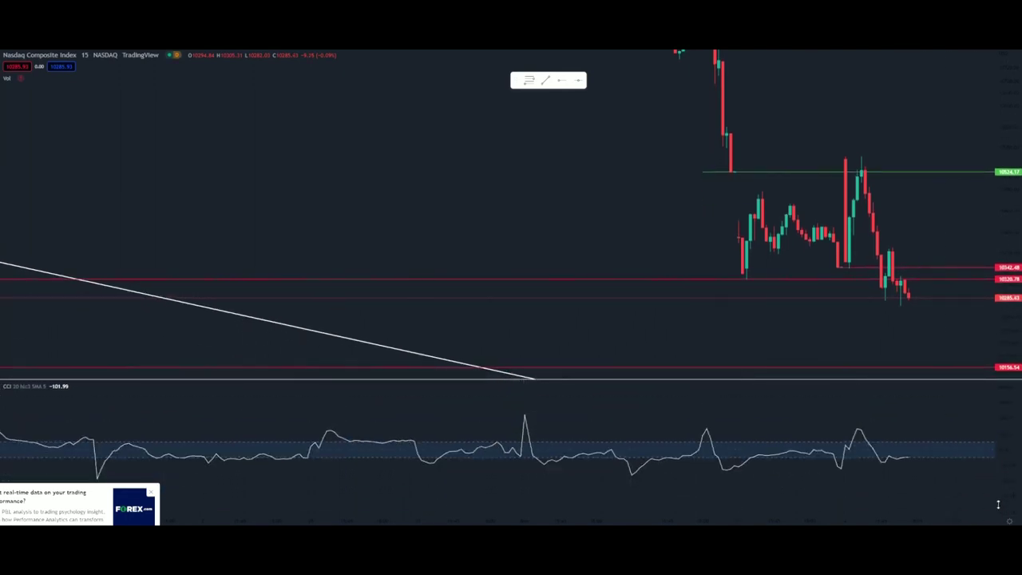
click(863, 172)
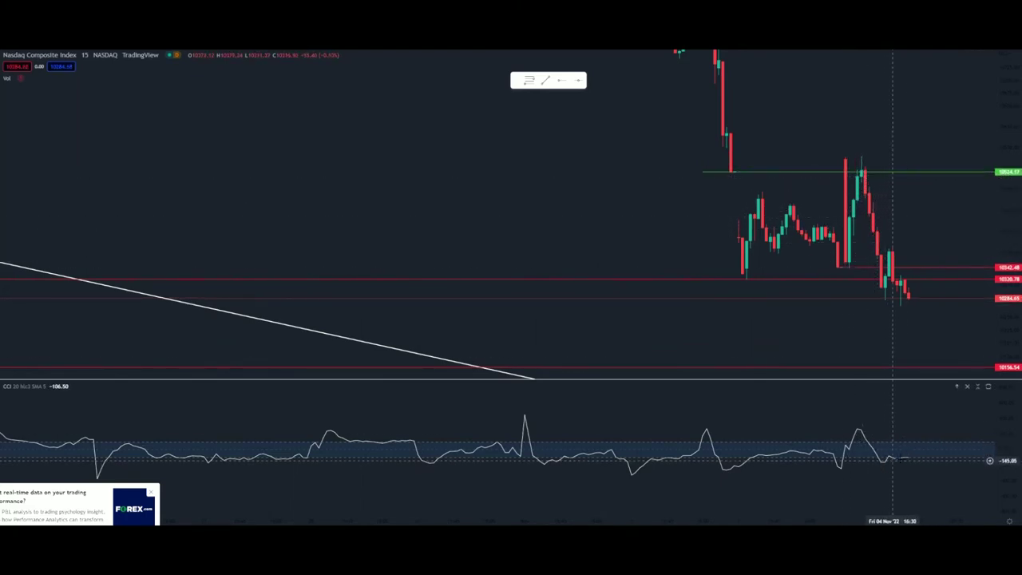
drag(1010, 474, 1008, 358)
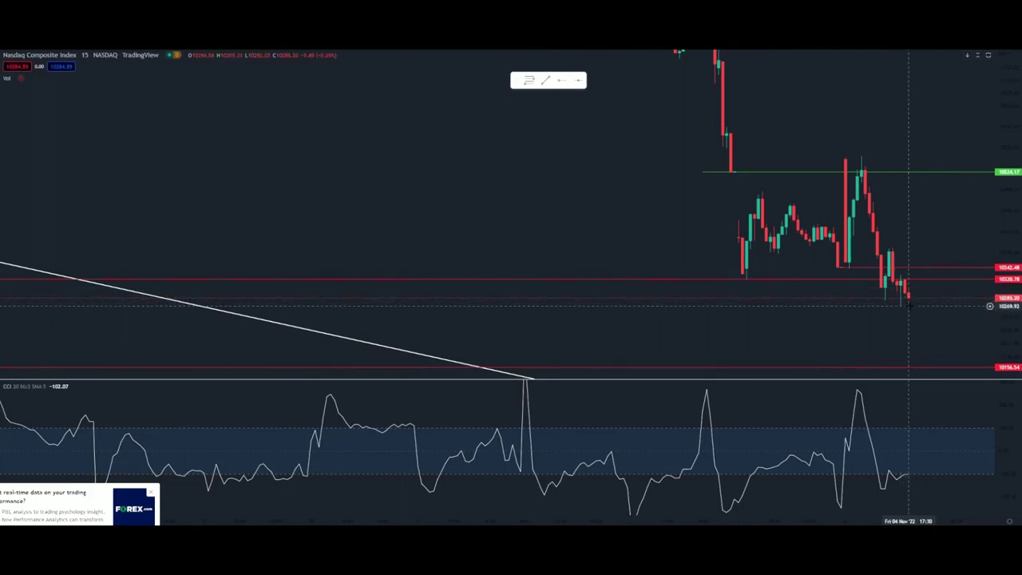
Frame the October and November 2022 15-minute candles together with the descending channel, the yellow level and the long-term trendlines
scroll(930, 335, down, 1)
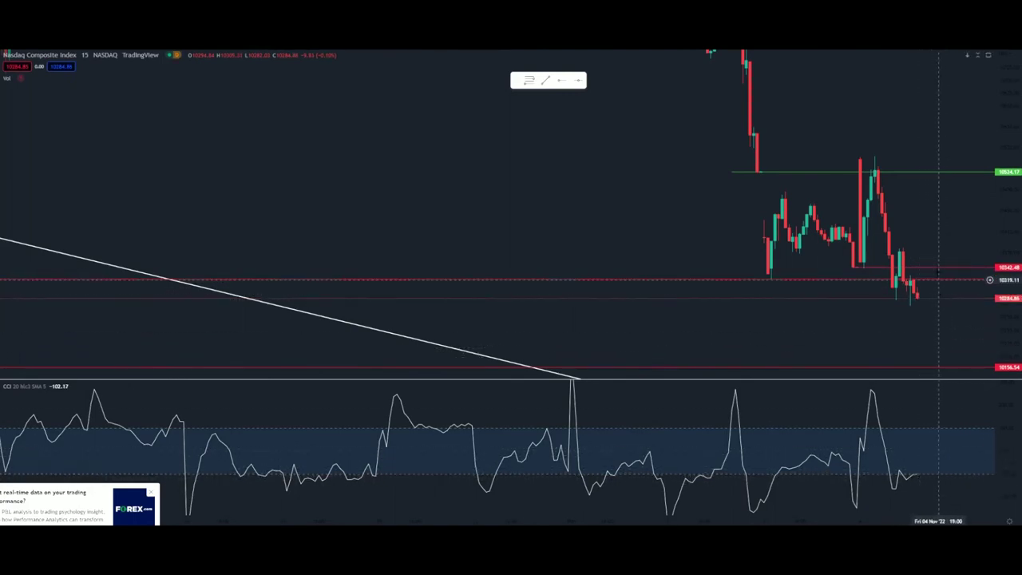
drag(1007, 105, 985, 274)
scroll(927, 225, down, 5)
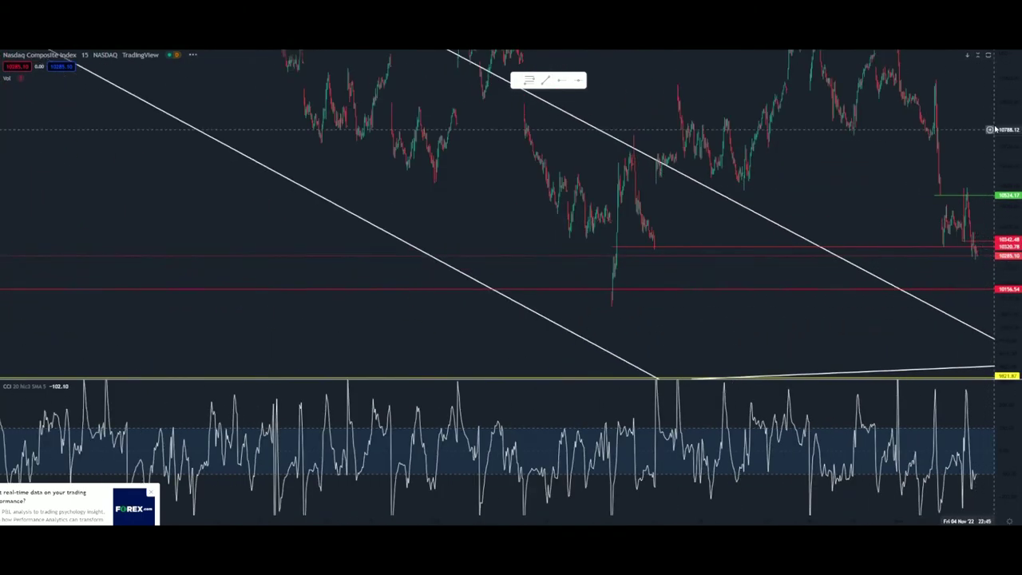
drag(876, 194, 758, 226)
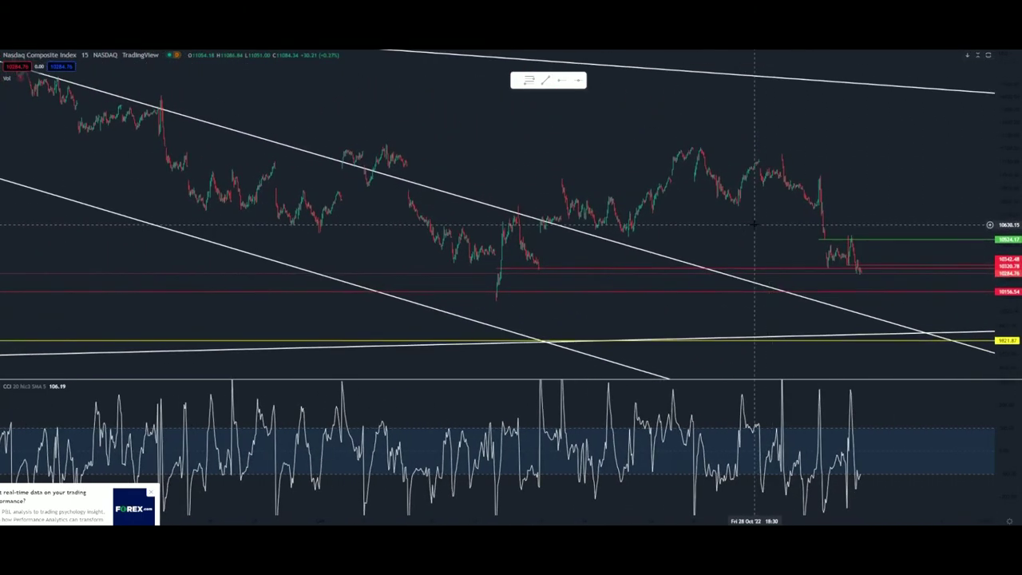
Shrink the CCI pane to a thin strip below the price chart and dismiss the advertisement overlapping it
scroll(473, 206, down, 1)
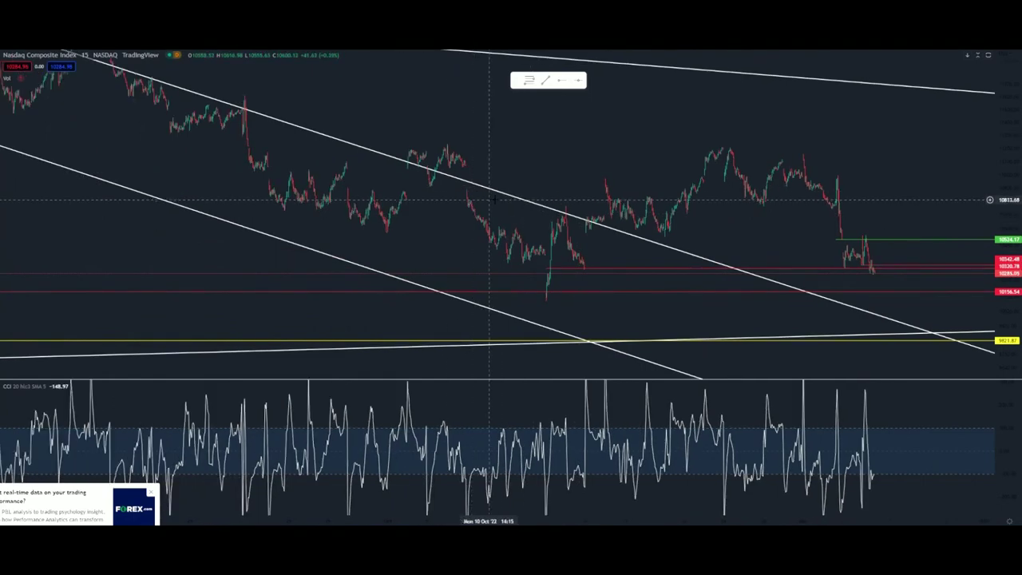
drag(902, 197, 673, 171)
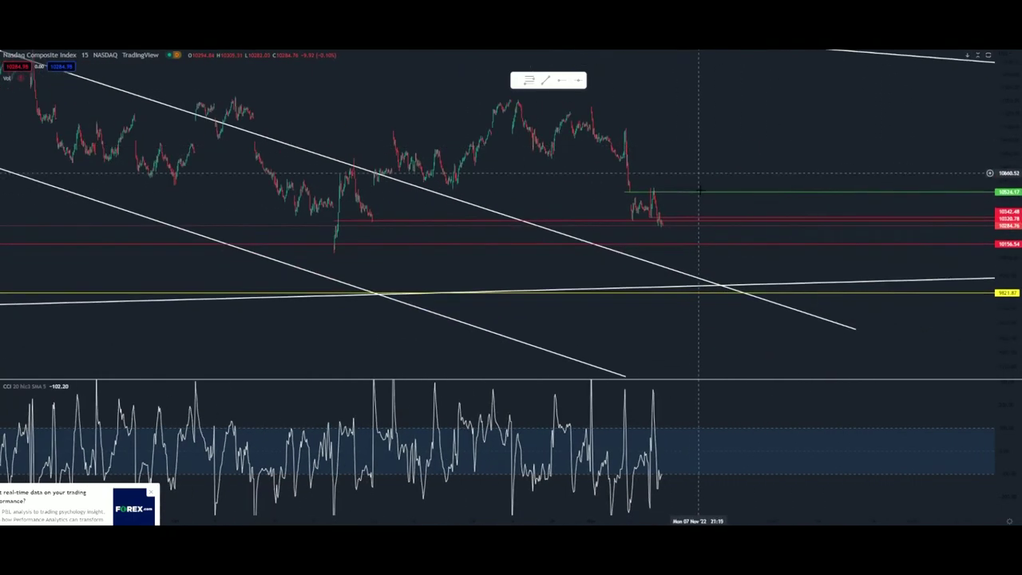
scroll(707, 267, down, 5)
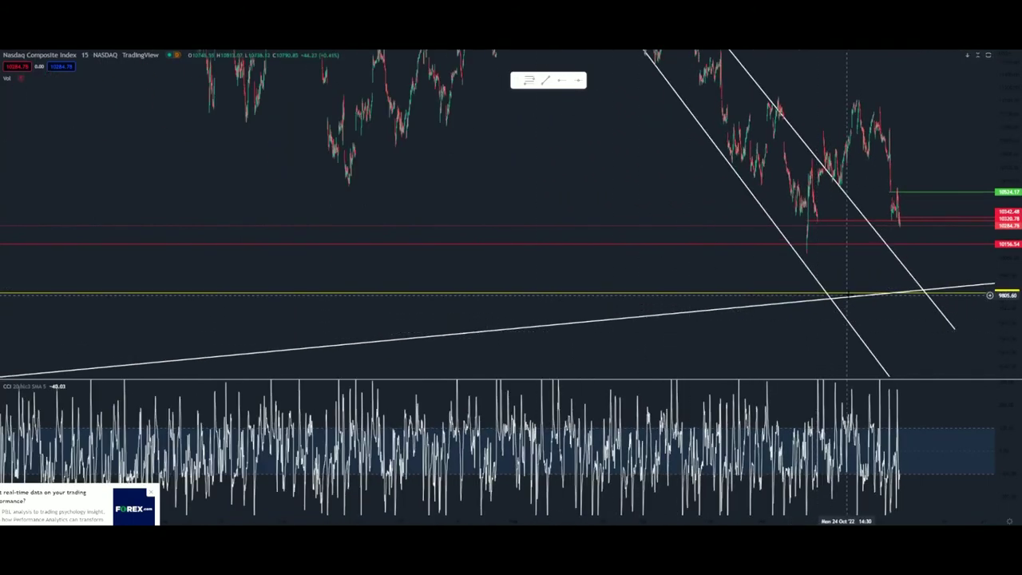
drag(518, 380, 519, 472)
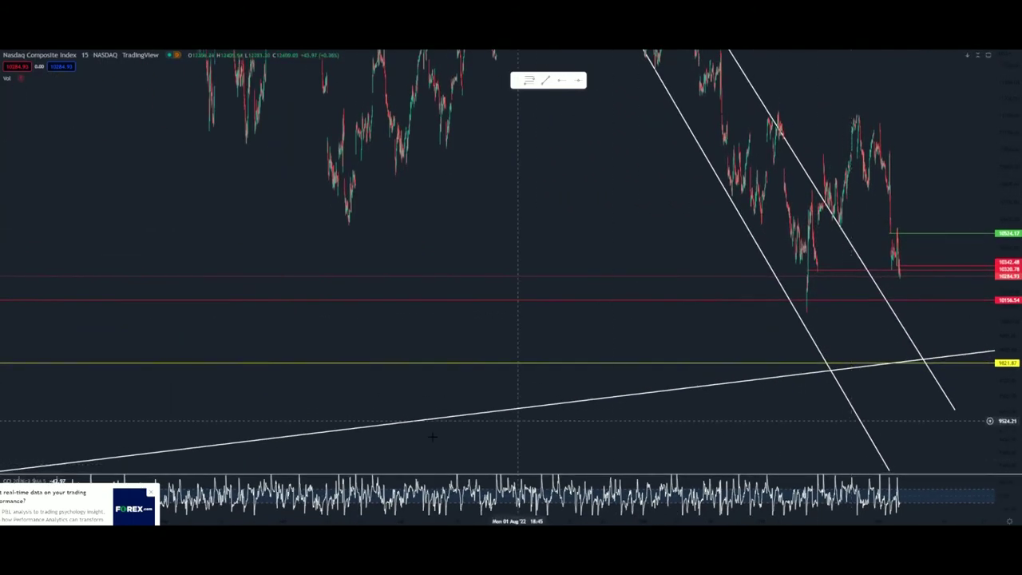
click(150, 494)
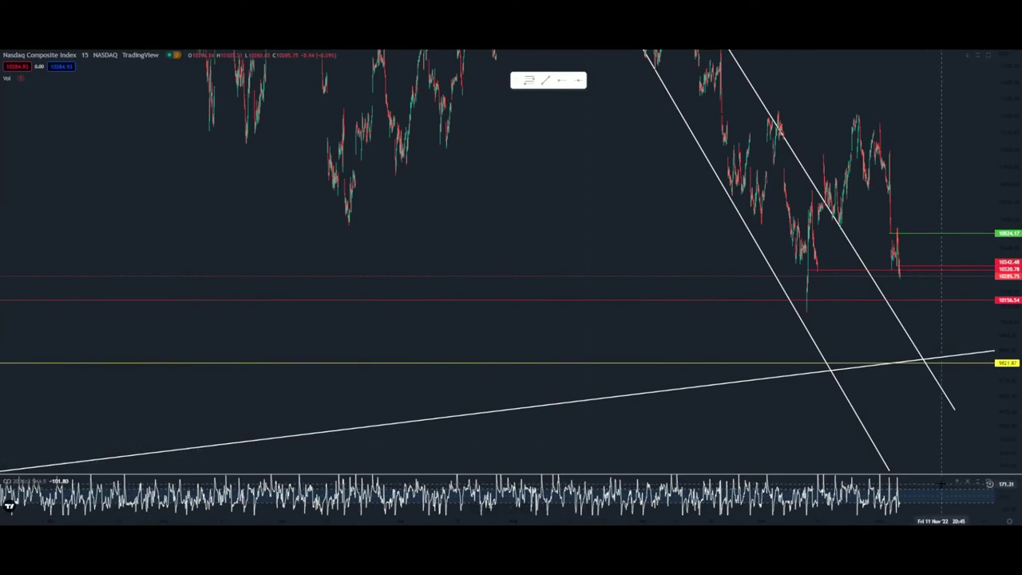
Switch the Nasdaq Composite chart from 15-minute to 1-day candles
click(84, 55)
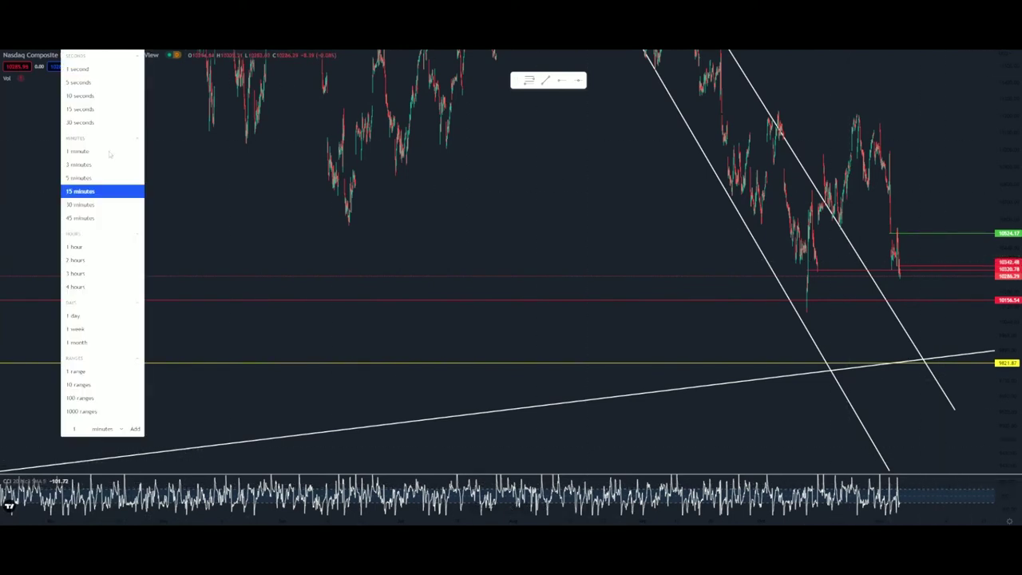
click(113, 317)
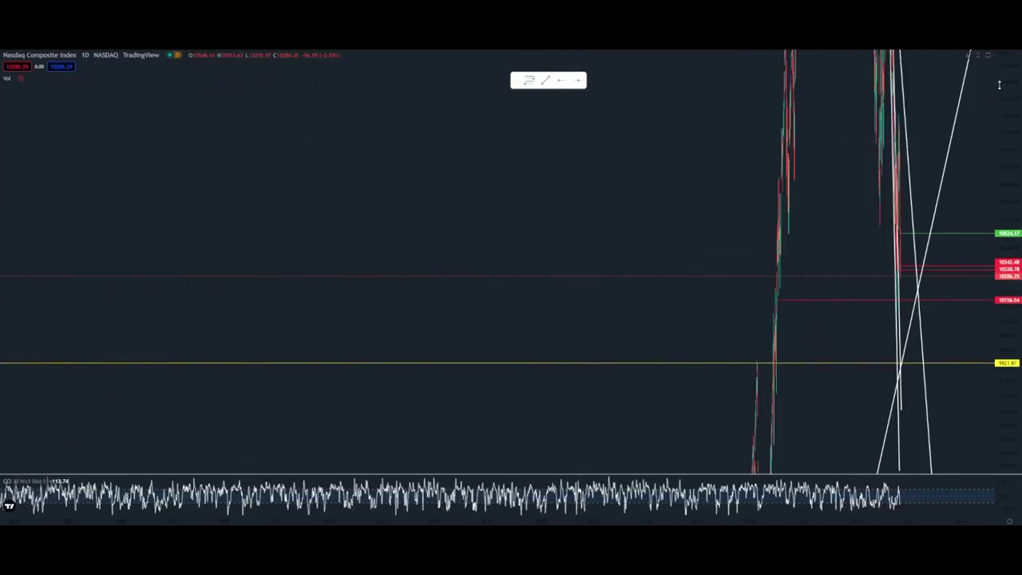
scroll(989, 237, up, 10)
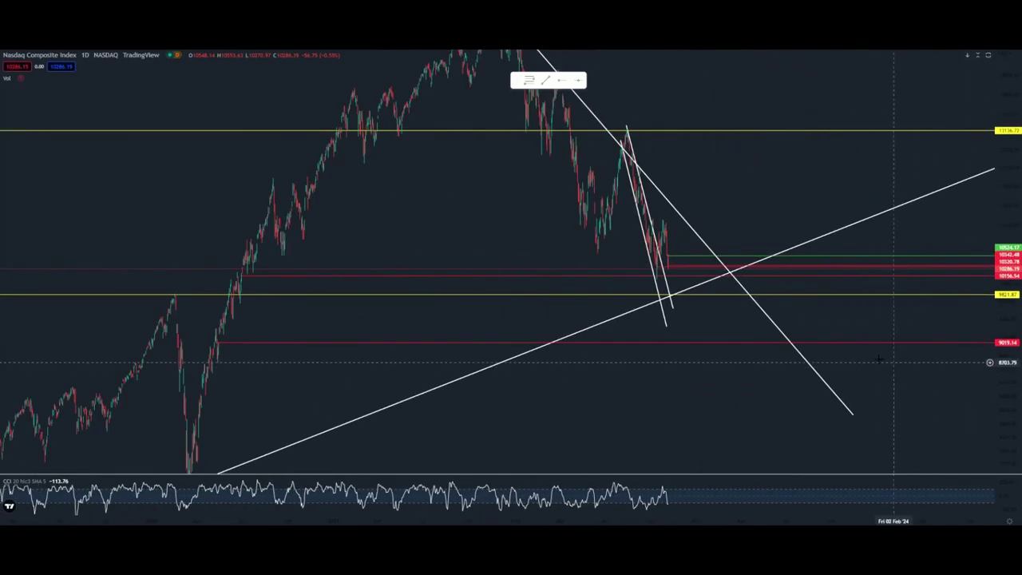
drag(658, 317, 926, 334)
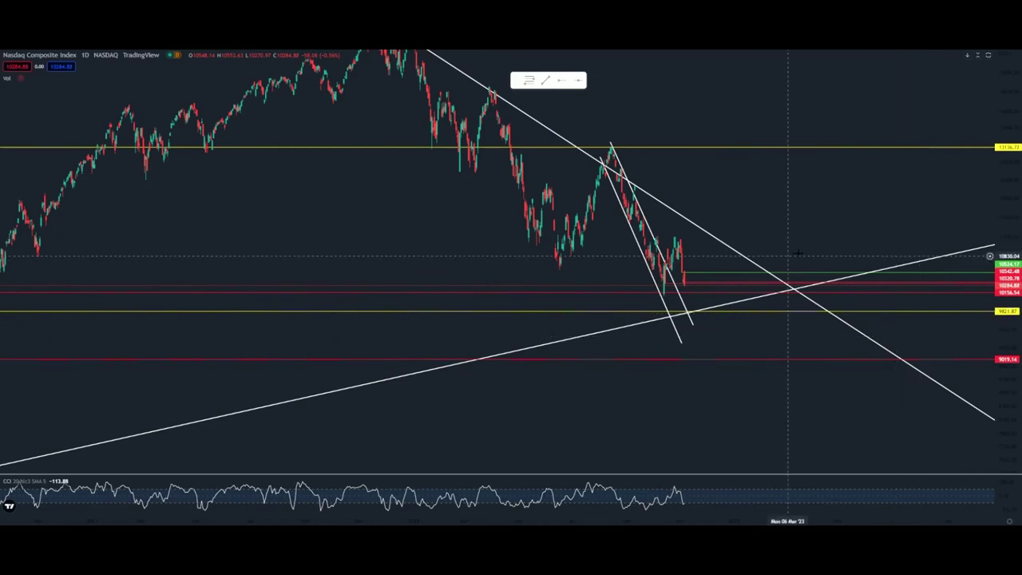
Delete the red horizontal ray at 10,156.54 from the daily chart
scroll(806, 207, up, 4)
drag(495, 343, 831, 423)
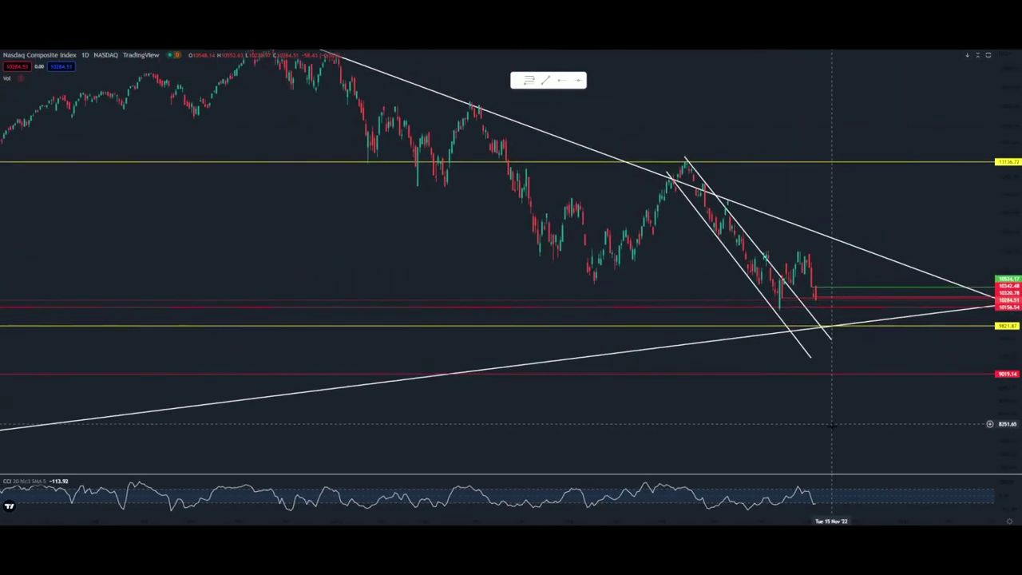
scroll(832, 426, up, 5)
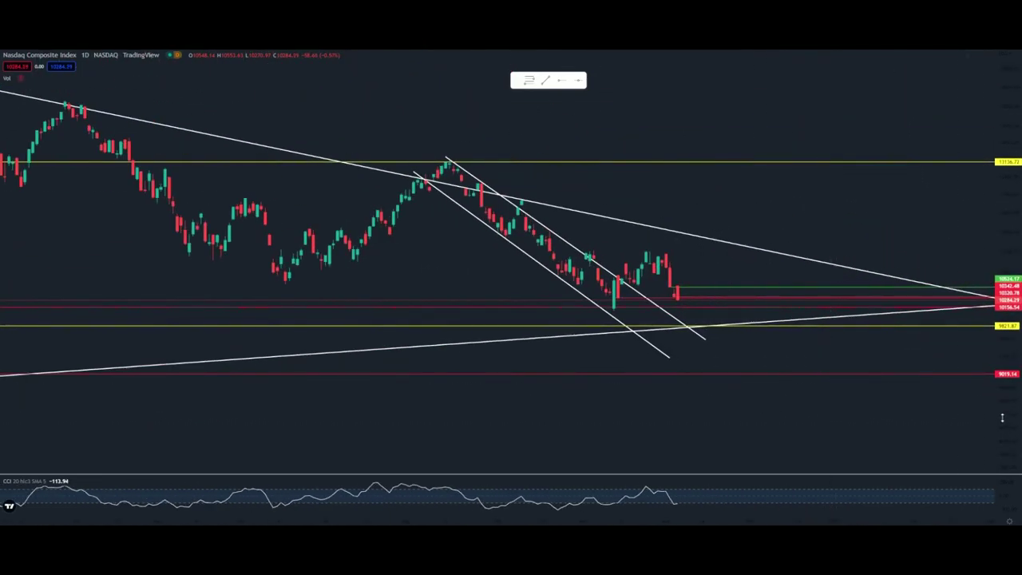
click(696, 309)
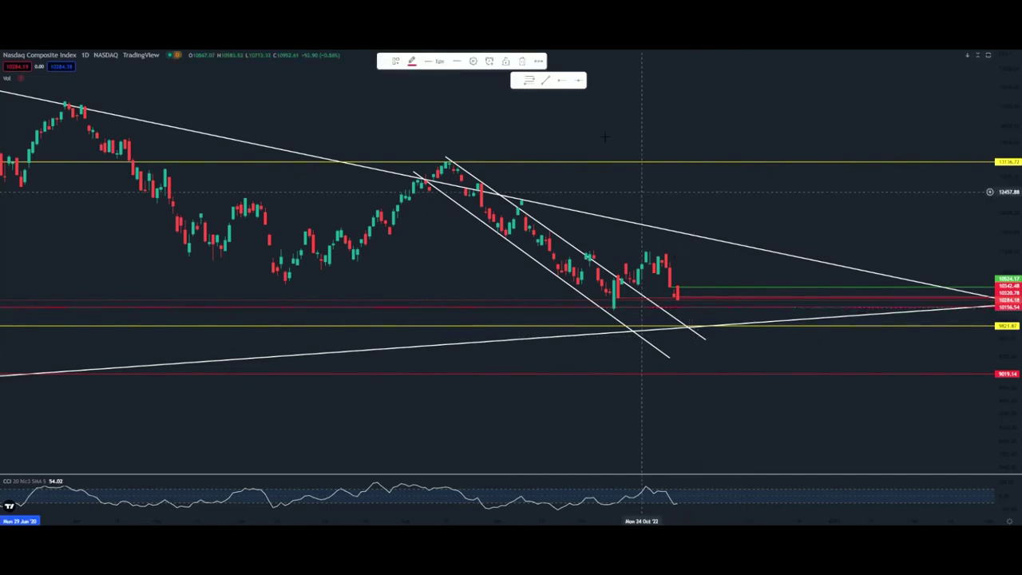
click(522, 61)
Examine the yellow 9,821.87 level against the February 2020 peak and the long-term trendlines converging beyond the latest candles
scroll(771, 372, down, 6)
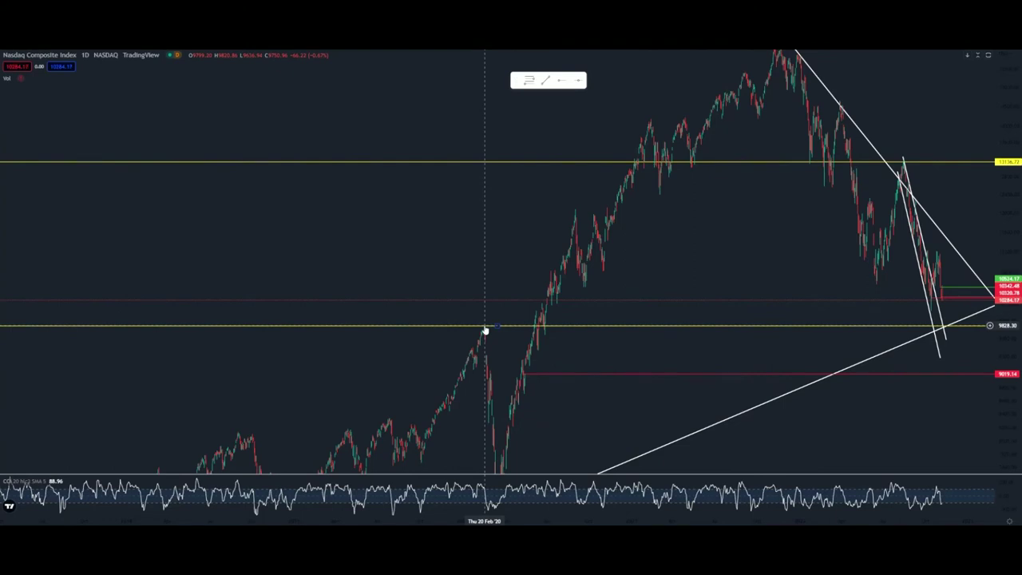
scroll(501, 329, down, 4)
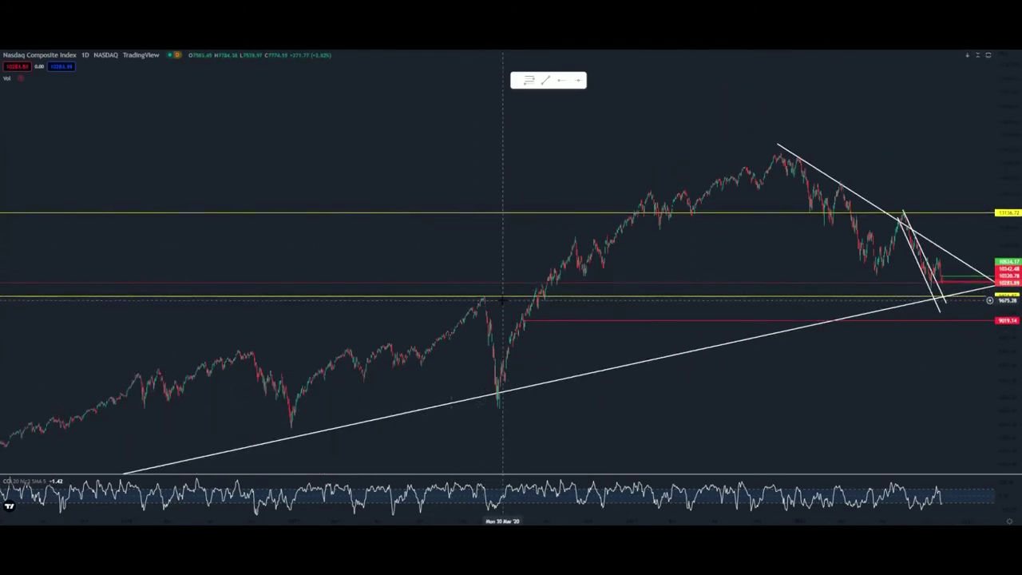
drag(758, 279, 610, 281)
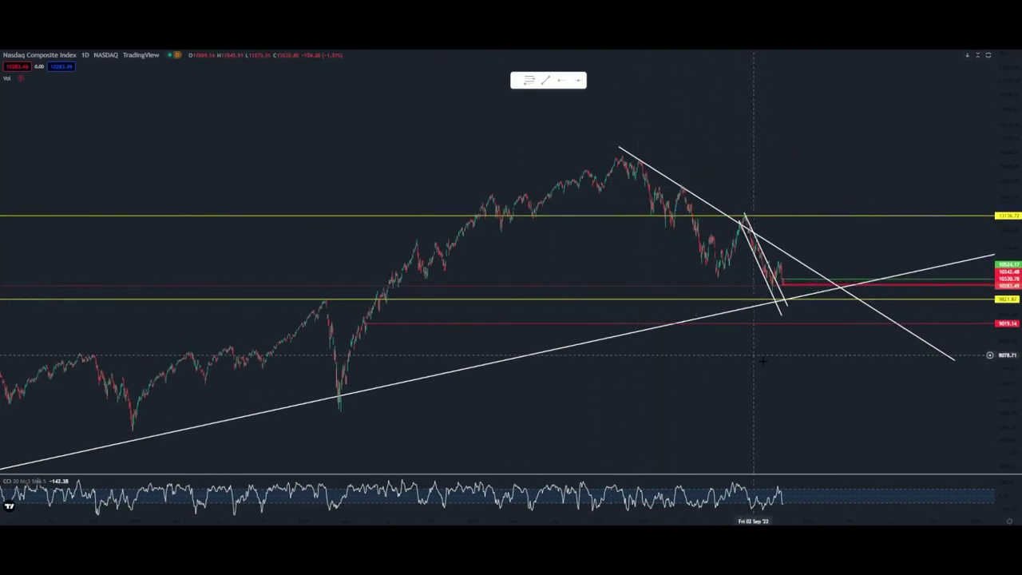
drag(999, 426, 1001, 211)
scroll(901, 333, up, 7)
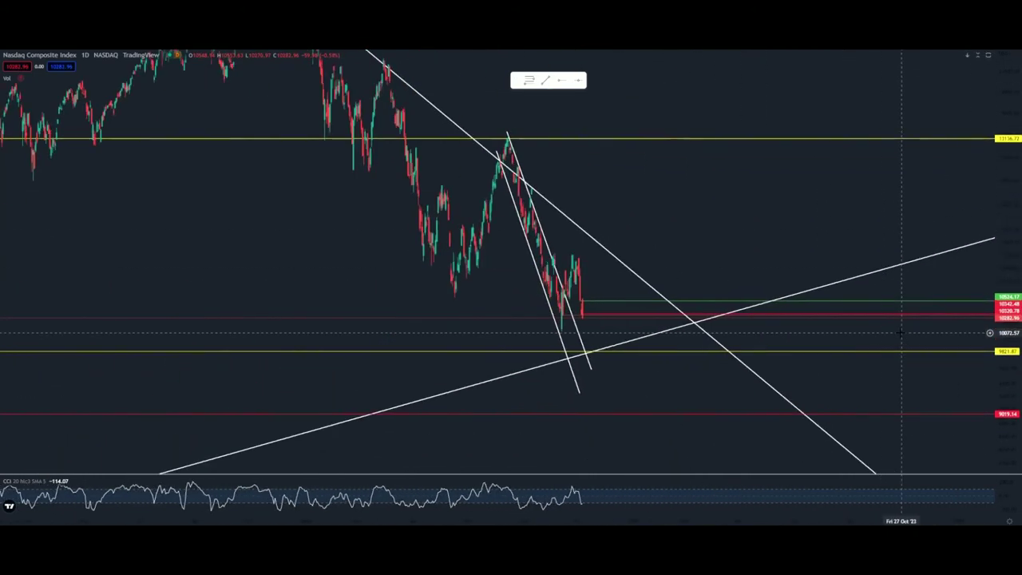
scroll(714, 310, up, 4)
drag(478, 235, 552, 301)
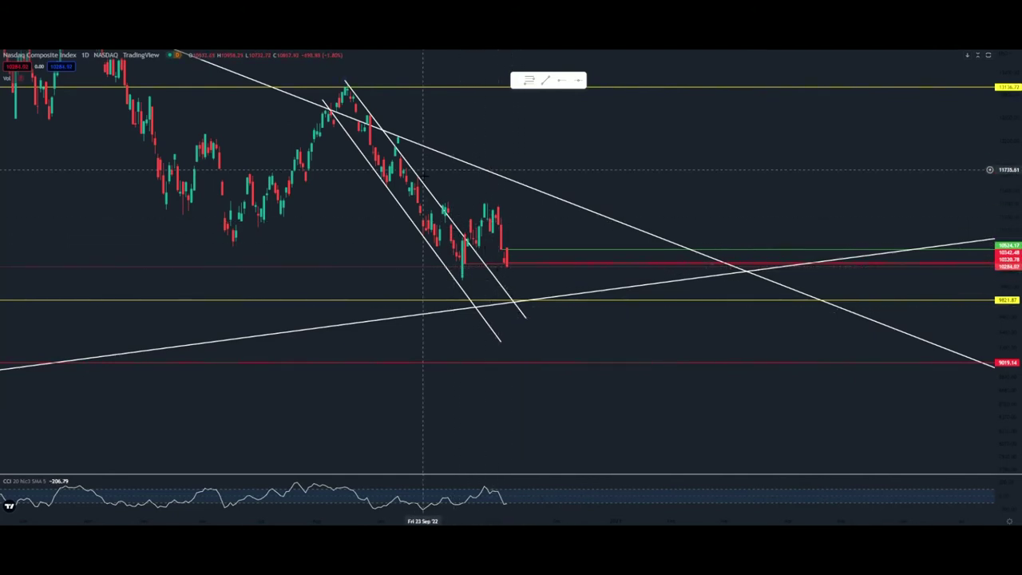
Draw a trendline along the April to June 2022 decline, from about 14,549 on 4 April down to about 10,370 in mid-June
scroll(423, 169, down, 3)
scroll(534, 149, down, 3)
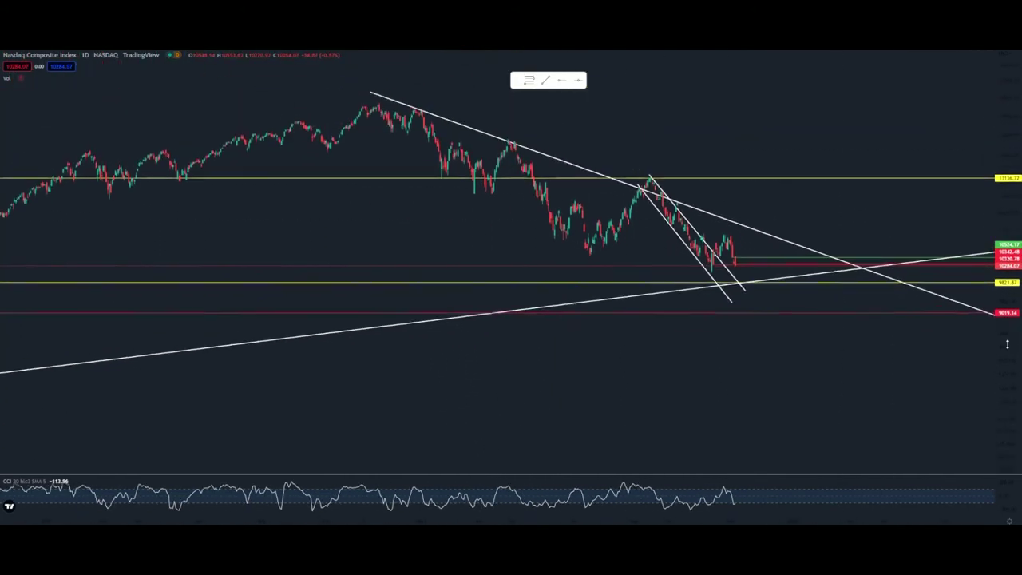
click(517, 146)
click(593, 252)
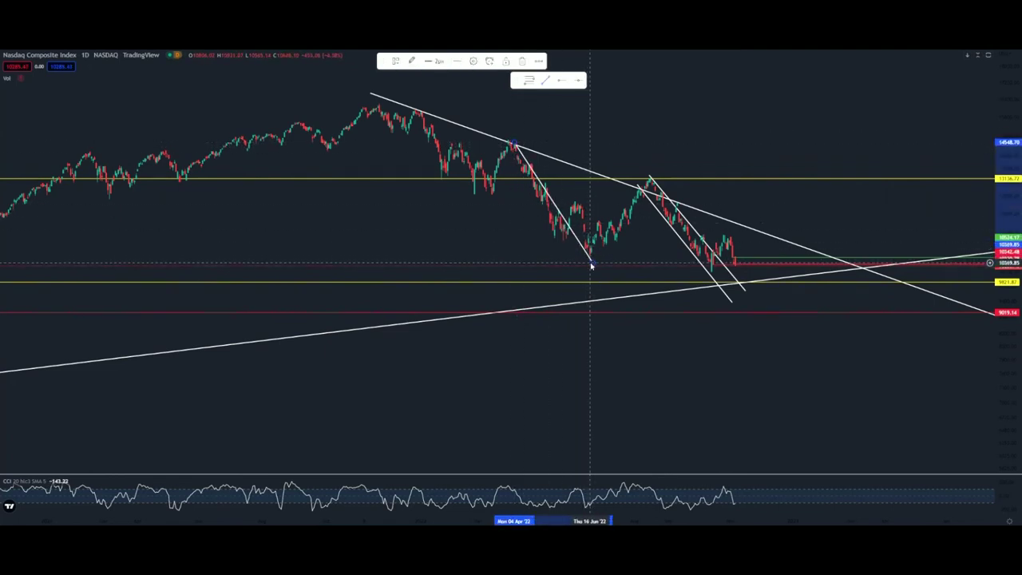
Draw a trendline along the early 2022 decline, from about 15,866 on 4 January down to about 12,076 on 4 March
click(546, 81)
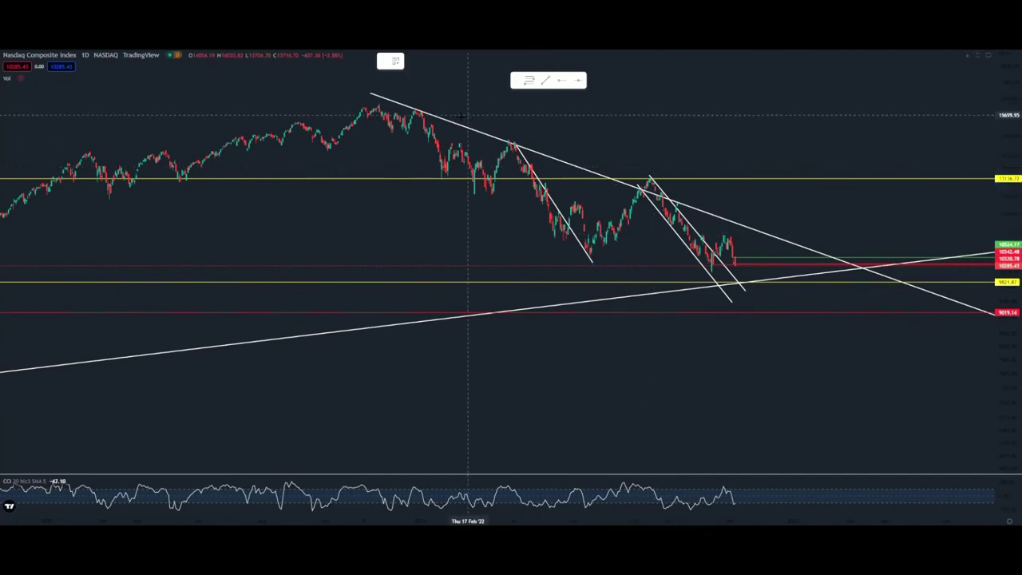
click(421, 112)
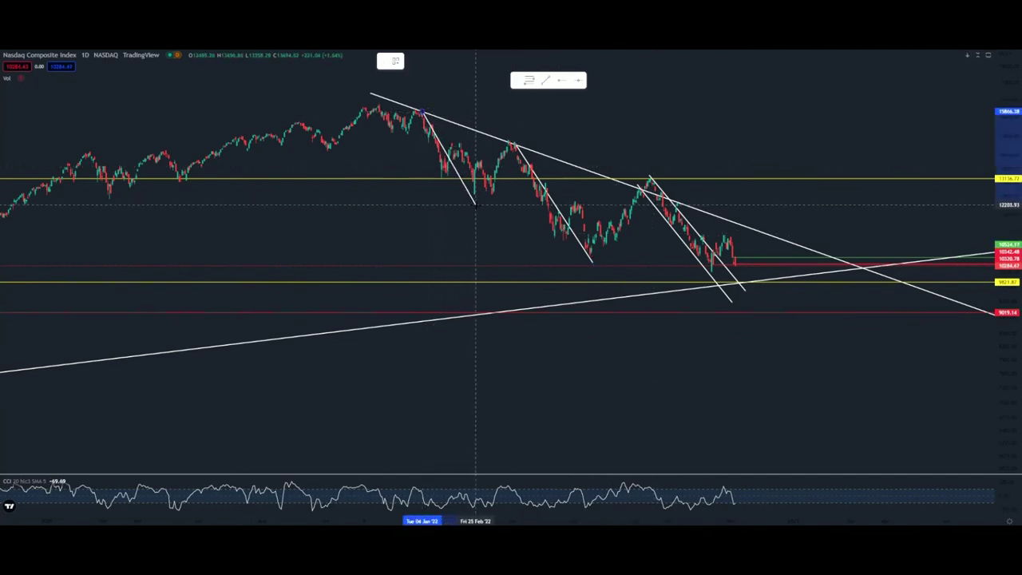
click(481, 206)
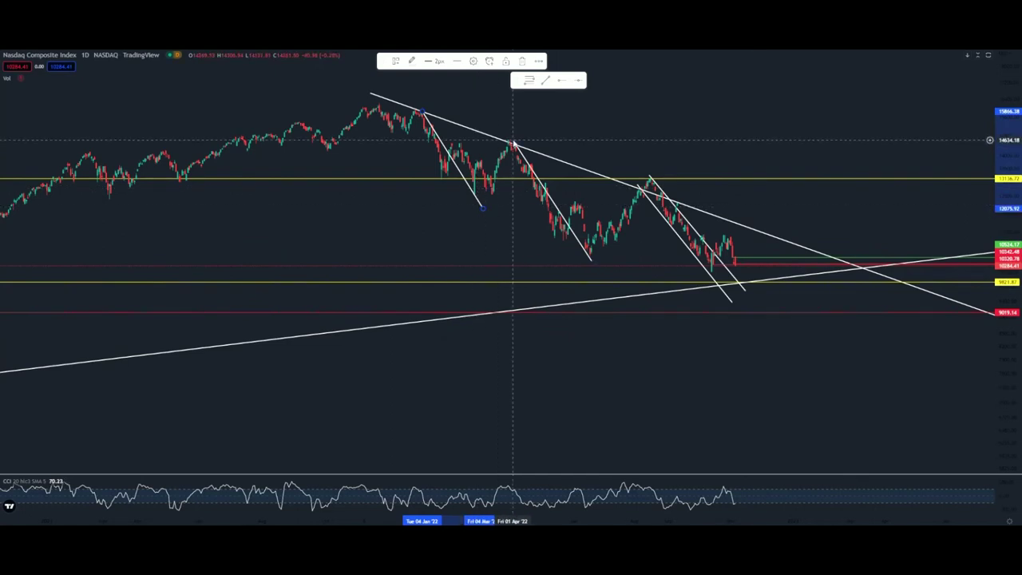
Compare the descending channel from the August 2022 high with the earlier decline lines, the yellow 9,821.87 level and the rising trendline
scroll(792, 359, up, 2)
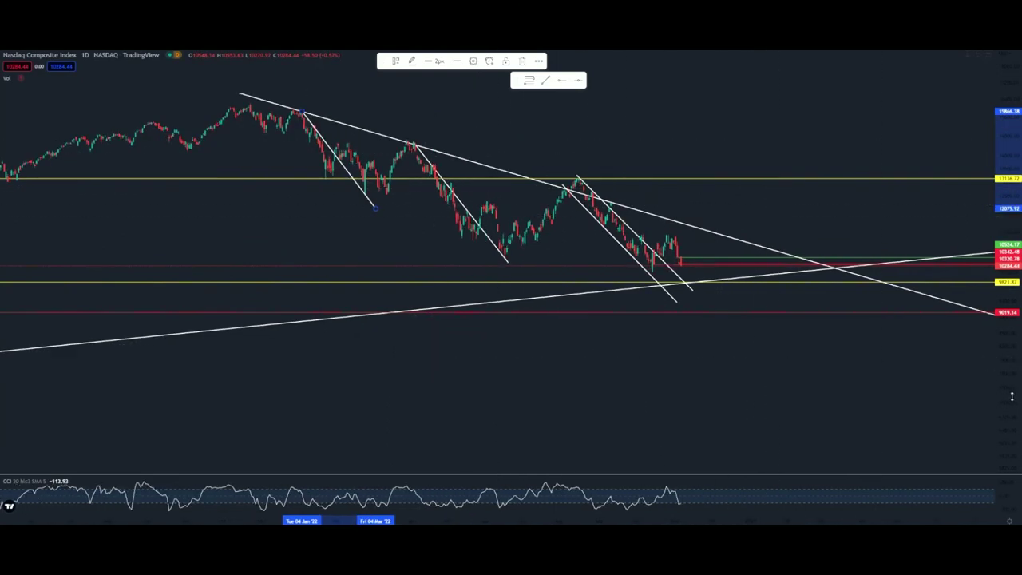
drag(1010, 396, 1011, 249)
scroll(691, 328, up, 5)
drag(561, 314, 846, 321)
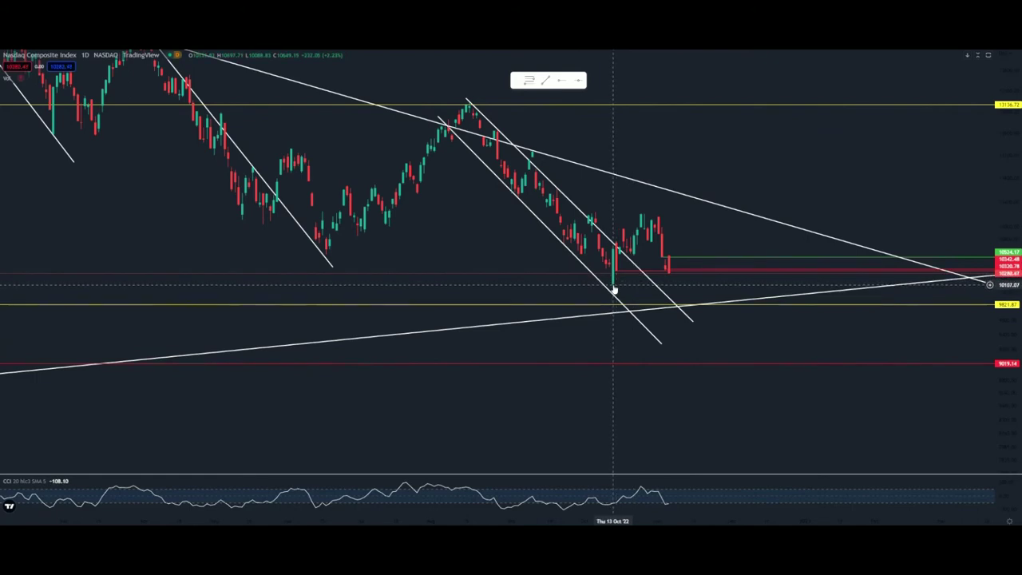
scroll(975, 192, down, 3)
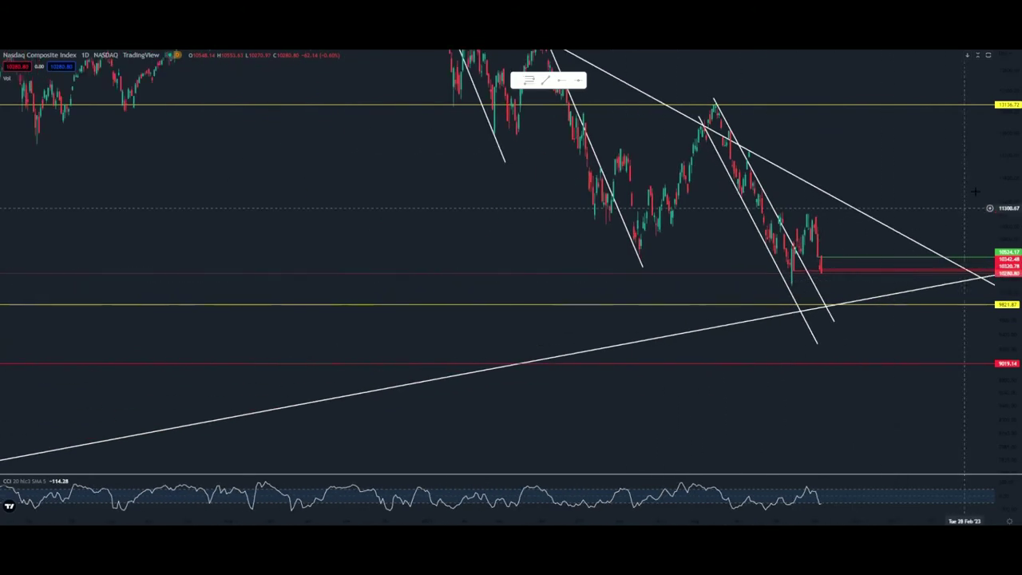
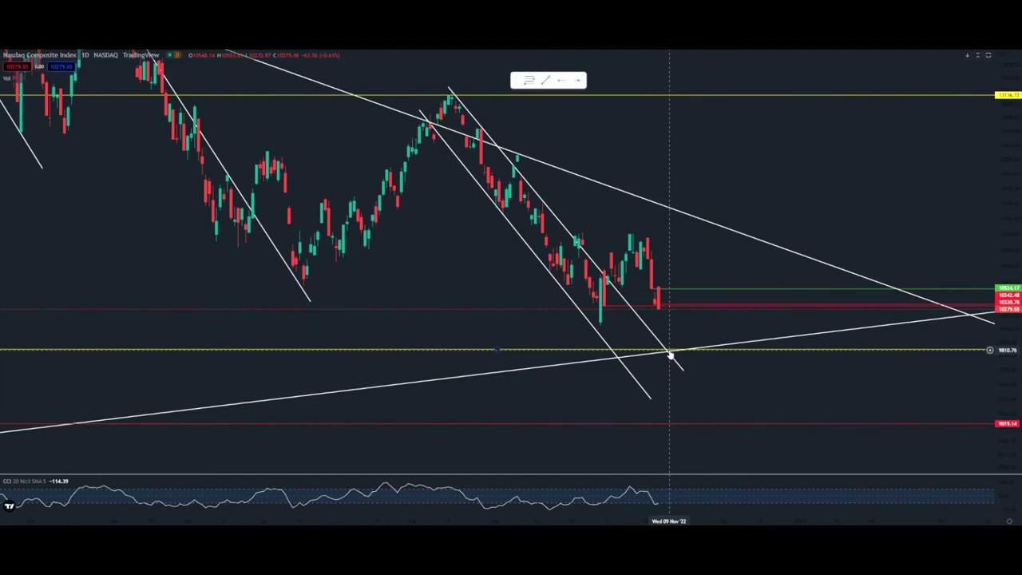
scroll(703, 359, down, 2)
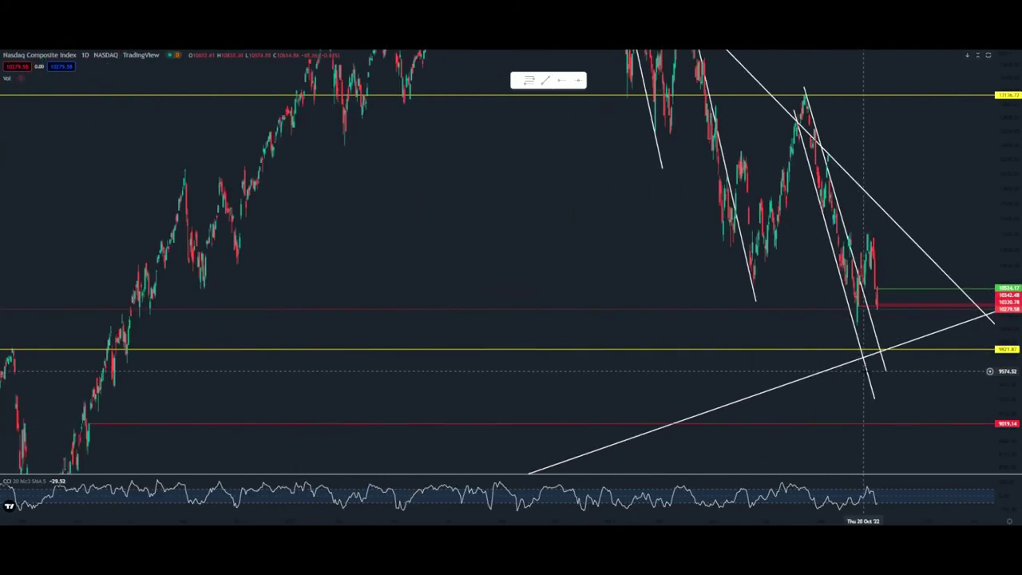
scroll(866, 371, up, 2)
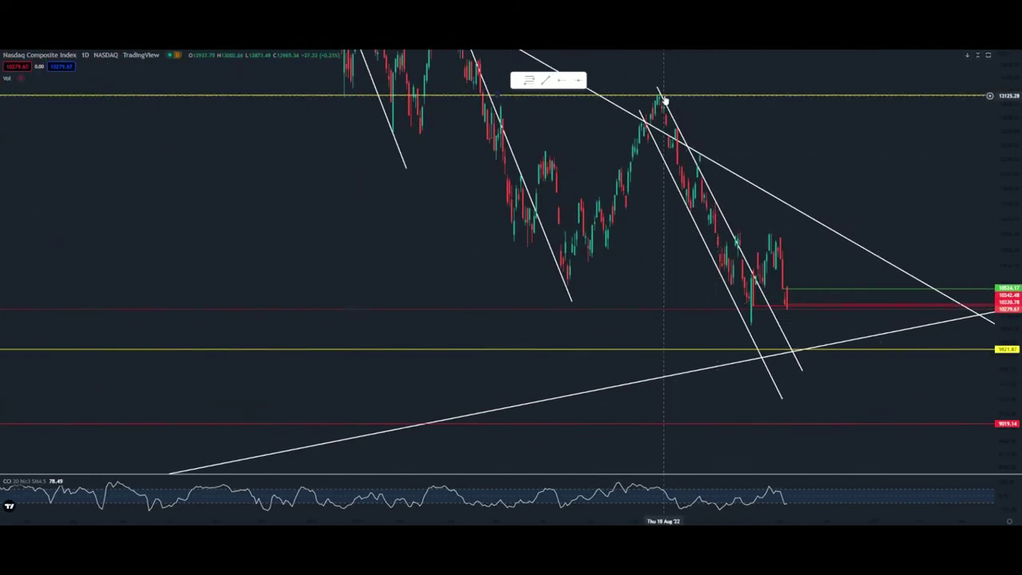
scroll(790, 355, up, 2)
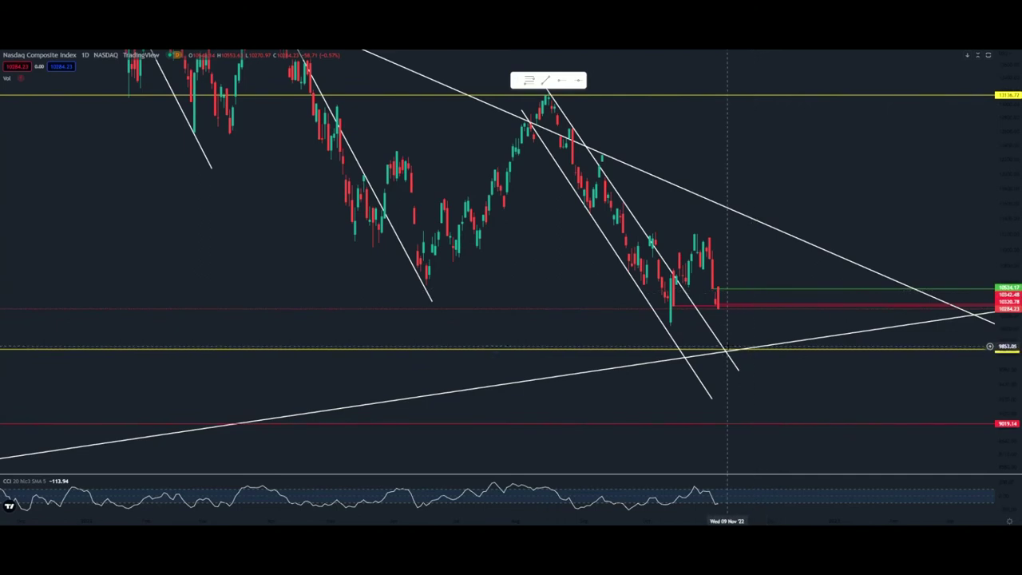
scroll(766, 404, down, 3)
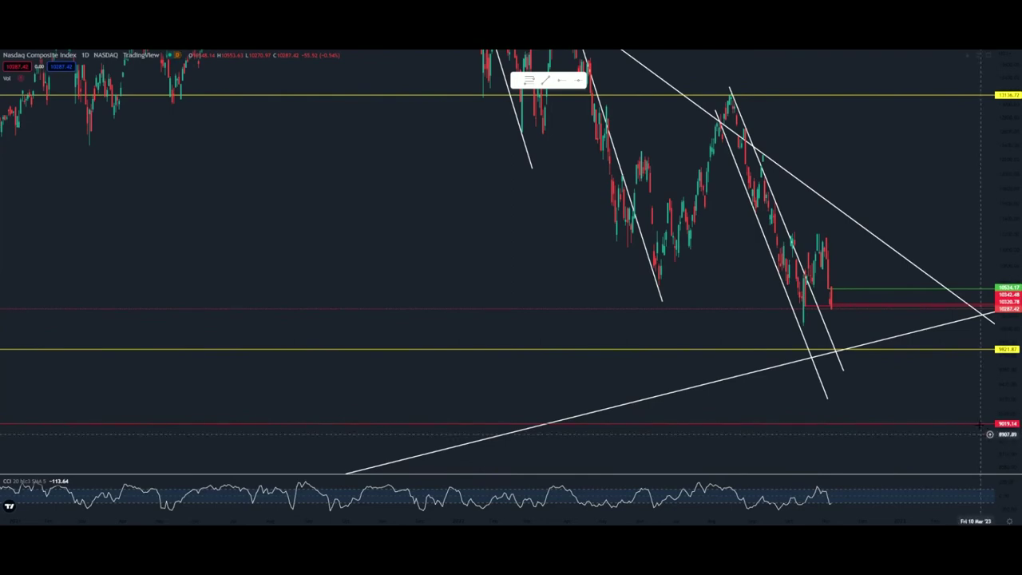
Trace the yellow 9,821.87 and red 9,019.14 levels back to the 2020 candles and return to the late 2022 prices
scroll(910, 400, down, 8)
drag(677, 356, 889, 247)
scroll(836, 323, up, 5)
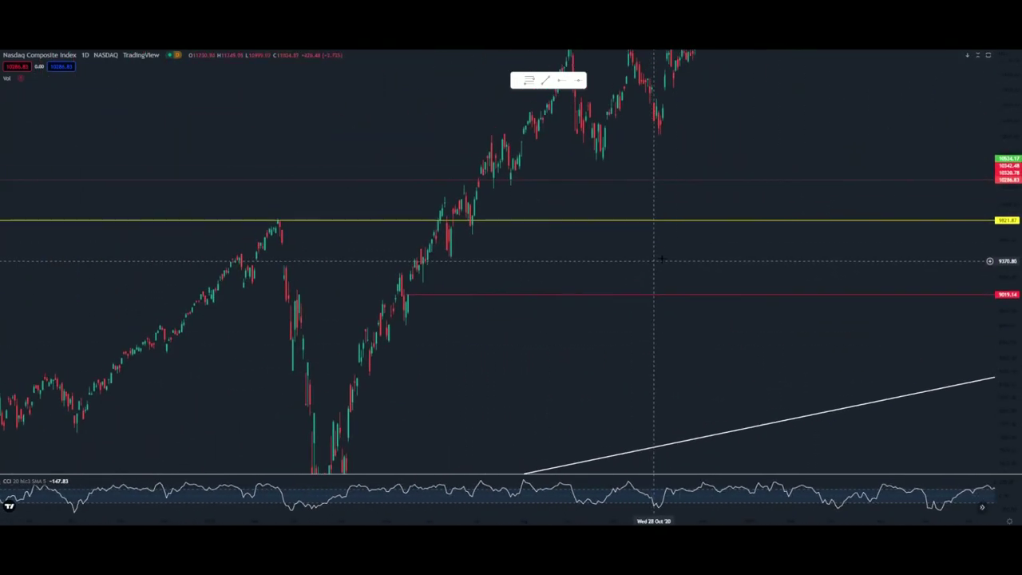
drag(889, 183, 435, 260)
scroll(673, 263, down, 6)
drag(885, 217, 458, 244)
scroll(558, 279, up, 5)
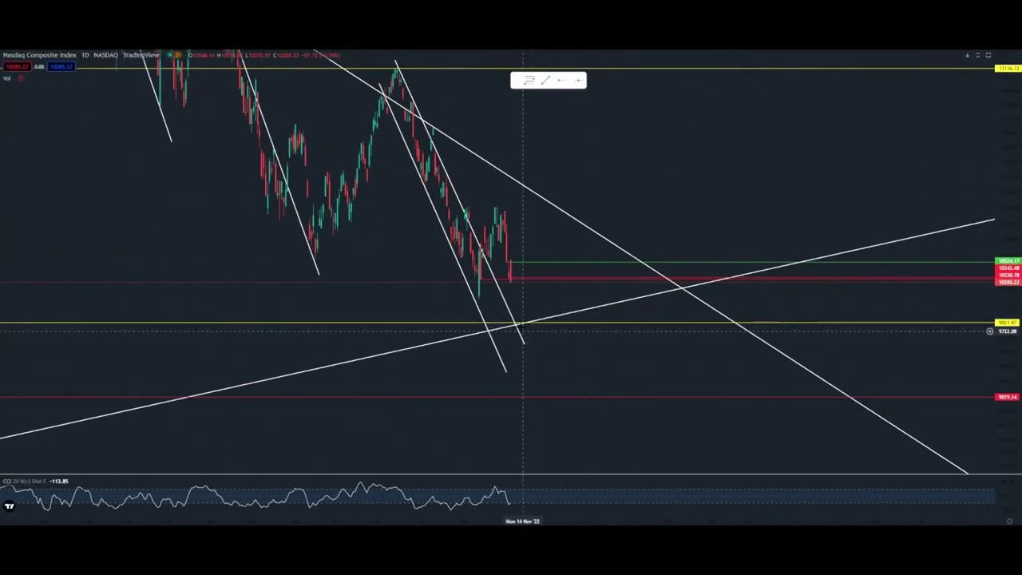
Remove all drawings from the daily chart, keeping the CCI indicator
drag(642, 182, 637, 271)
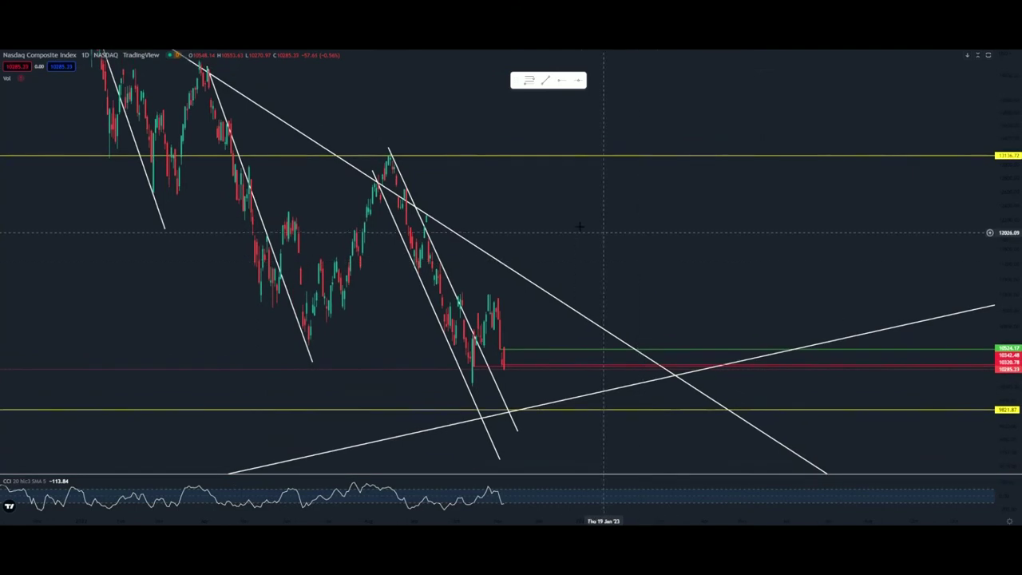
scroll(587, 227, down, 6)
drag(1014, 113, 998, 390)
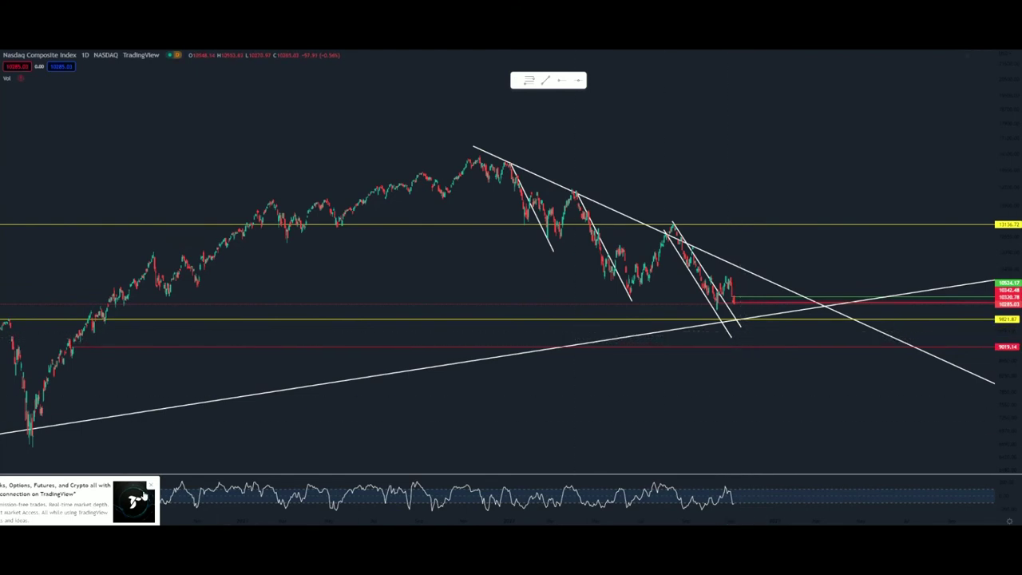
right_click(740, 198)
click(802, 388)
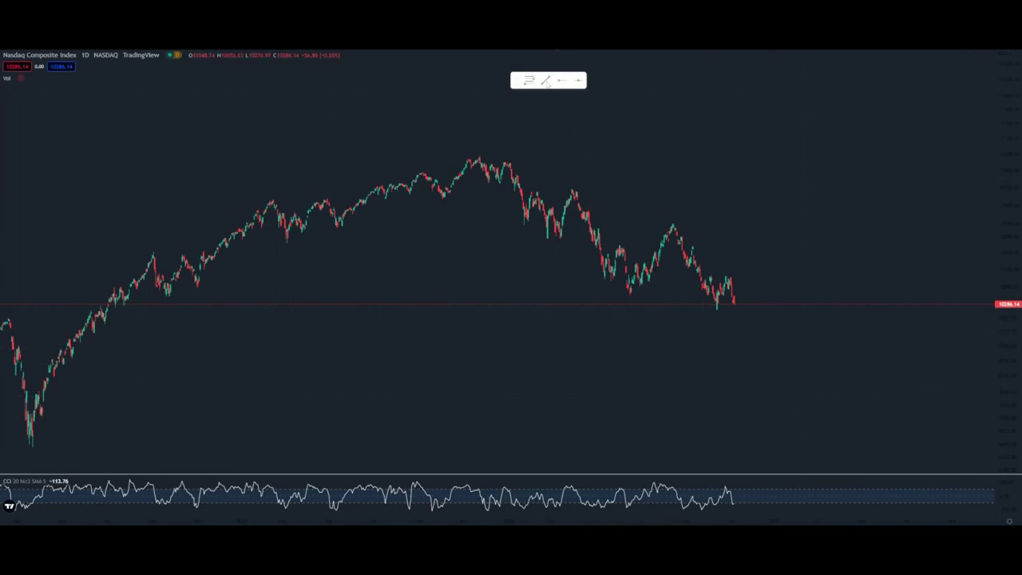
Draw a trendline from about 15,893 on 31 December 2021 down to 9,744 on 25 October 2022, and a projected rise to 14,512 on 28 February 2023
click(545, 80)
mouse_move(508, 164)
mouse_down()
mouse_move(570, 191)
mouse_move(724, 321)
mouse_up()
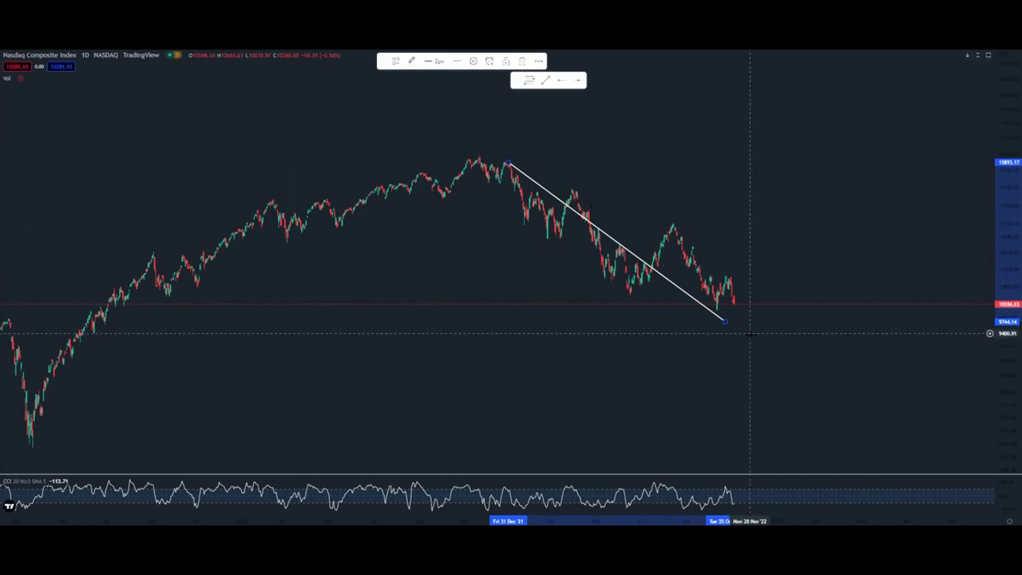
click(732, 294)
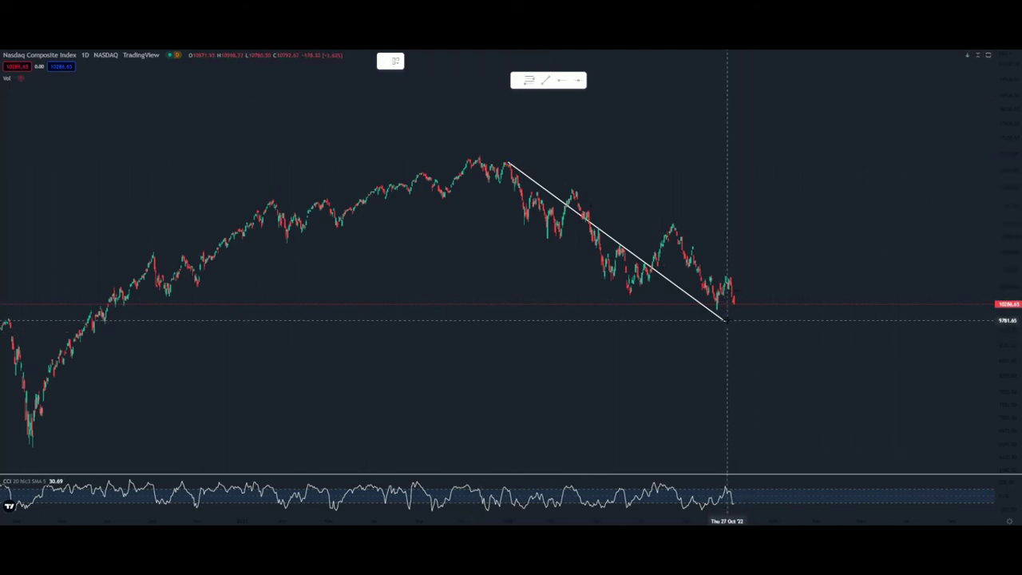
mouse_move(725, 320)
mouse_down()
mouse_move(759, 290)
mouse_move(821, 178)
mouse_move(814, 194)
mouse_up()
scroll(610, 250, up, 1)
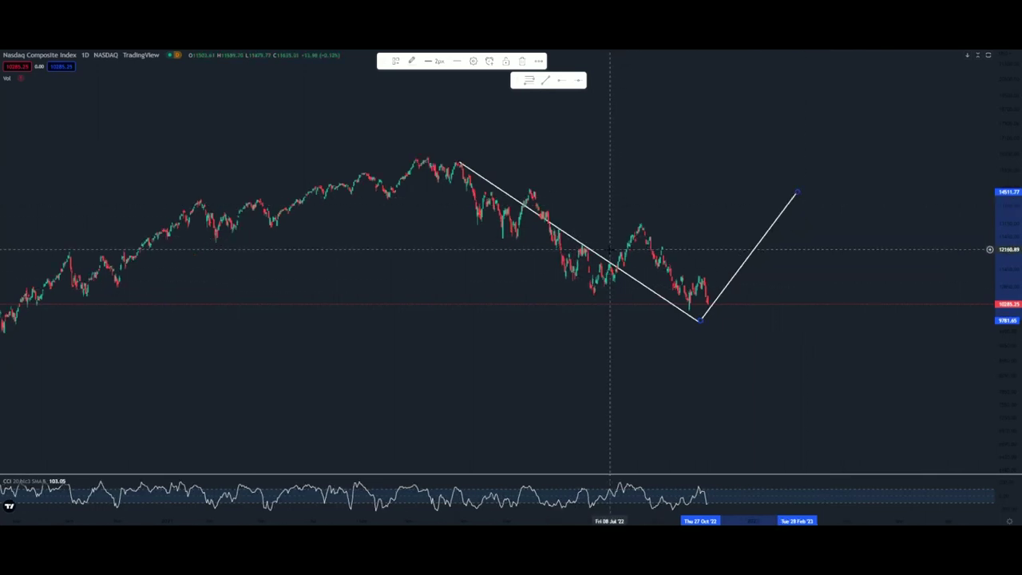
Place a horizontal ray at about 14,199 from the 4 April 2022 candle and colour it green
scroll(610, 250, up, 5)
drag(415, 188, 830, 211)
drag(997, 368, 988, 179)
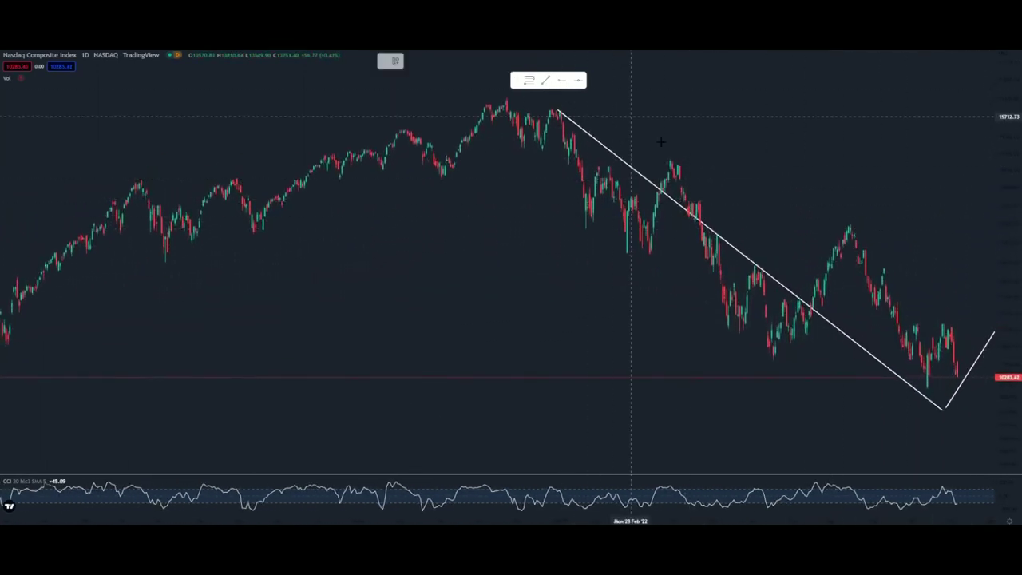
click(676, 177)
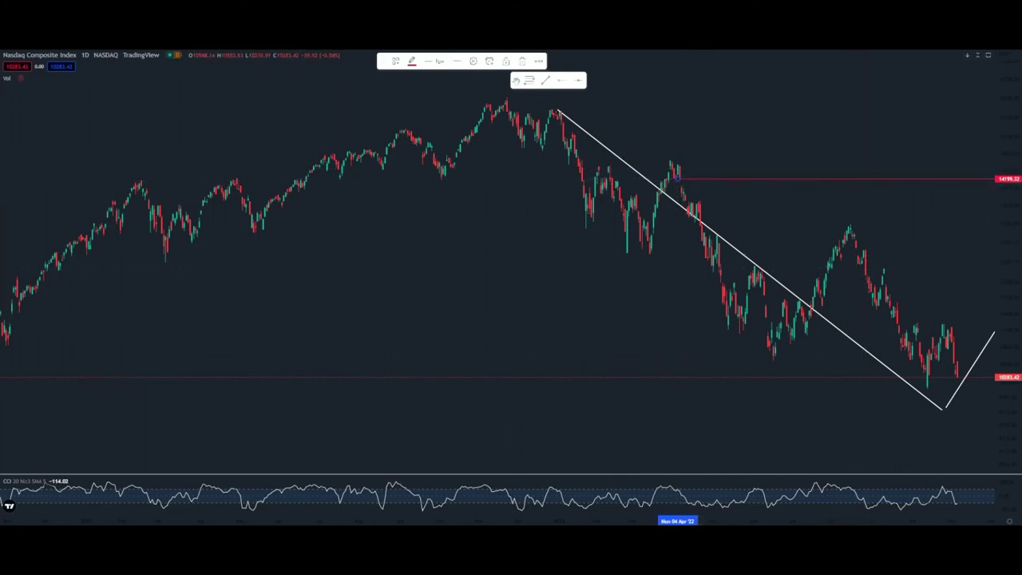
click(412, 62)
click(442, 90)
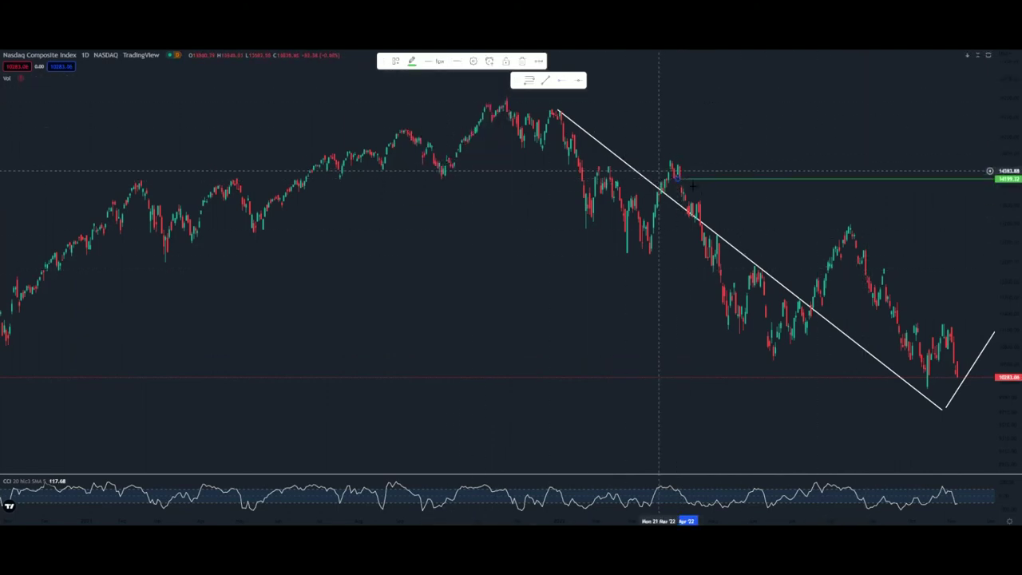
Draw a Fibonacci retracement from about 16,208 on 8 October 2021 down to about 10,073 on 15 December 2023
scroll(874, 246, down, 6)
drag(955, 226, 608, 153)
scroll(937, 244, down, 1)
scroll(938, 244, down, 3)
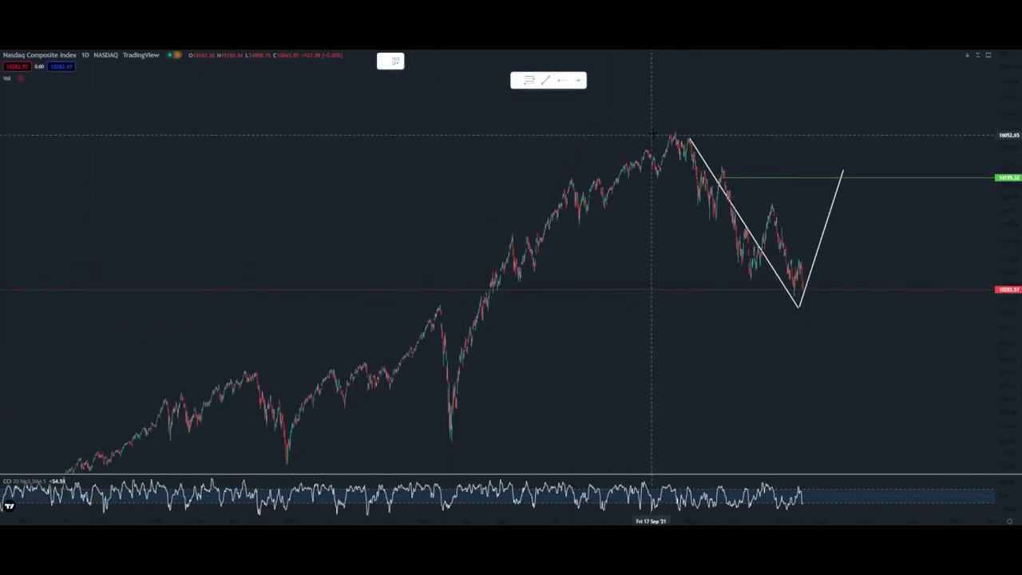
click(659, 130)
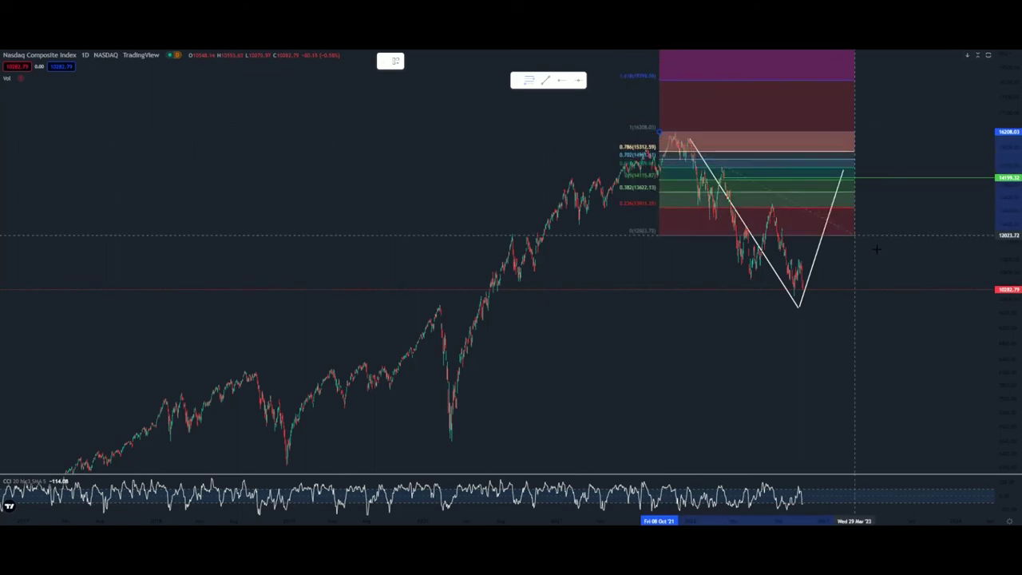
click(950, 296)
scroll(935, 339, up, 3)
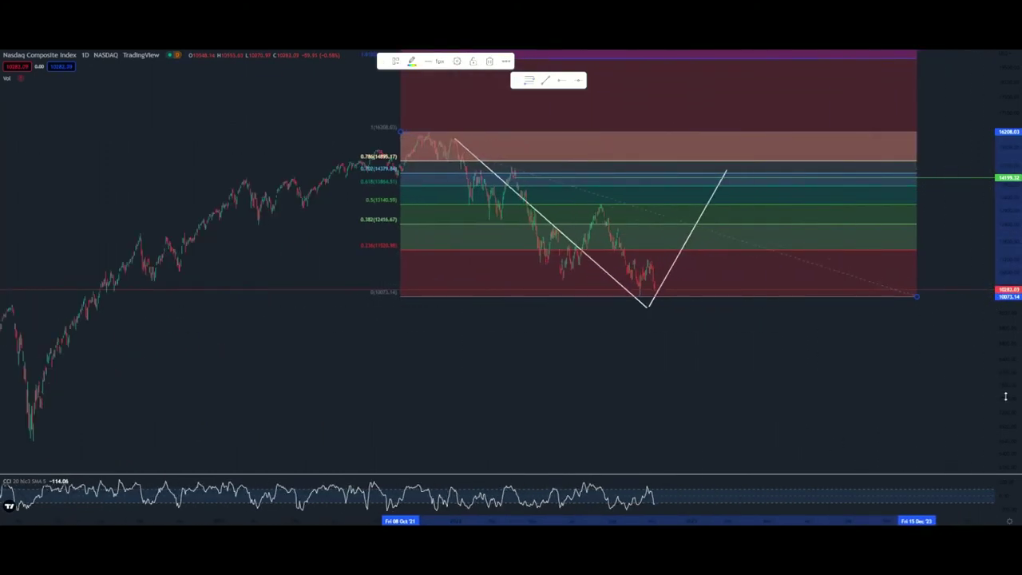
Lower the Fibonacci retracement's end point to about 9,788 on 22 December 2023, level with the projected low
drag(1006, 396, 1002, 138)
drag(947, 123, 966, 330)
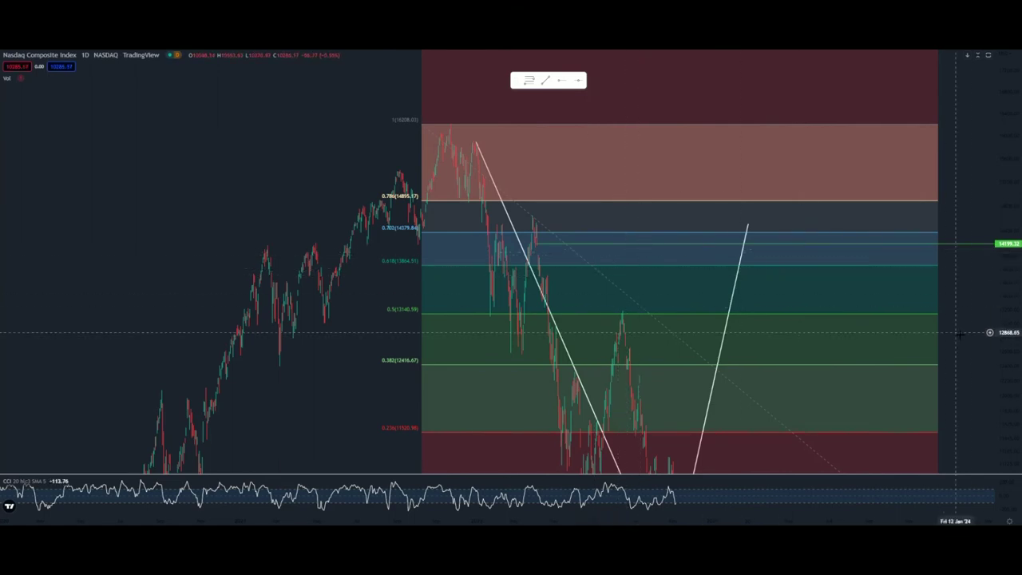
drag(971, 332, 952, 195)
drag(779, 413, 862, 343)
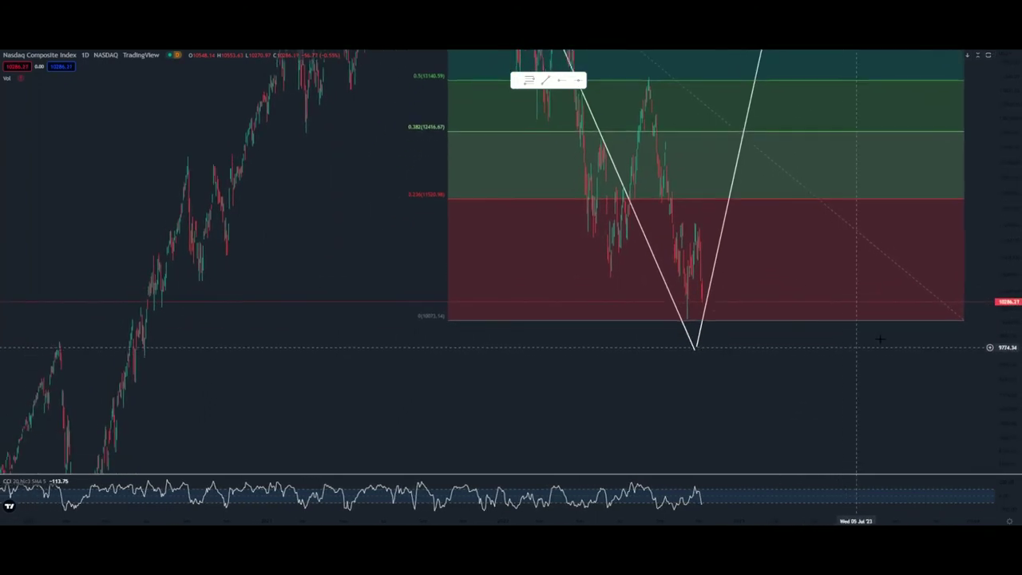
drag(963, 323, 970, 349)
Draw a trendline from about 13,139 on 17 August 2022 down to about 9,824 on 8 November 2022
scroll(731, 239, up, 5)
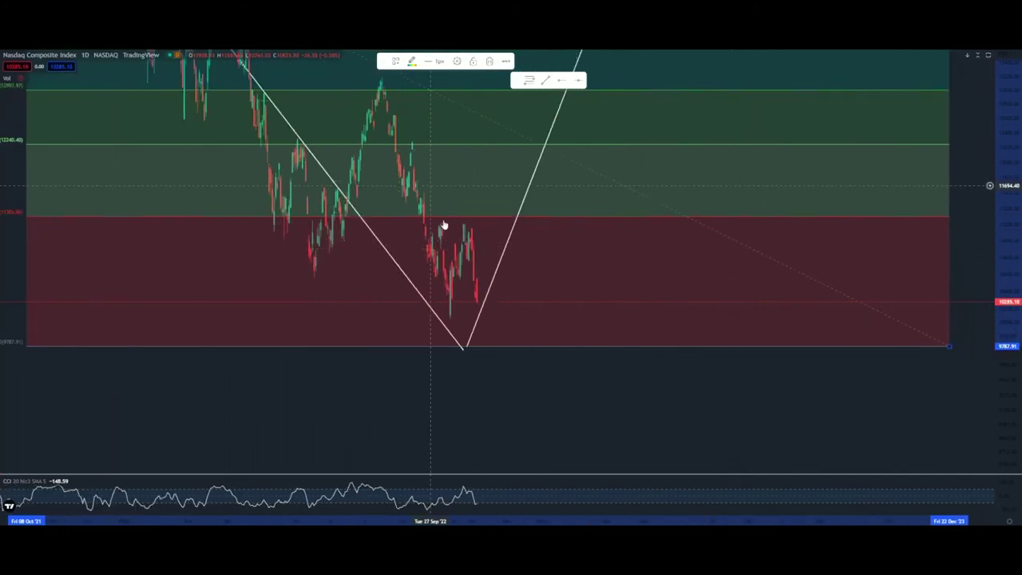
click(546, 81)
click(384, 81)
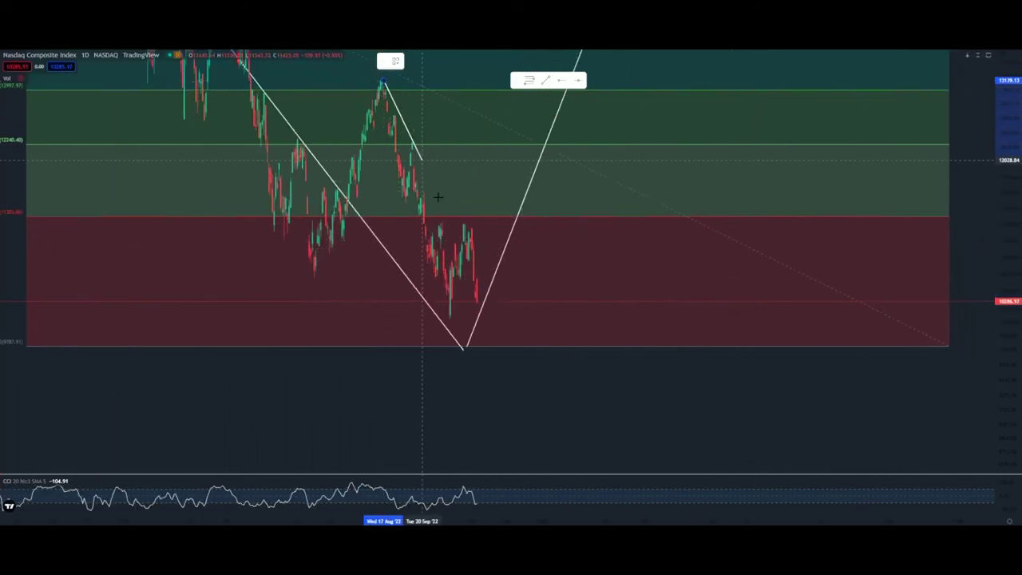
click(476, 334)
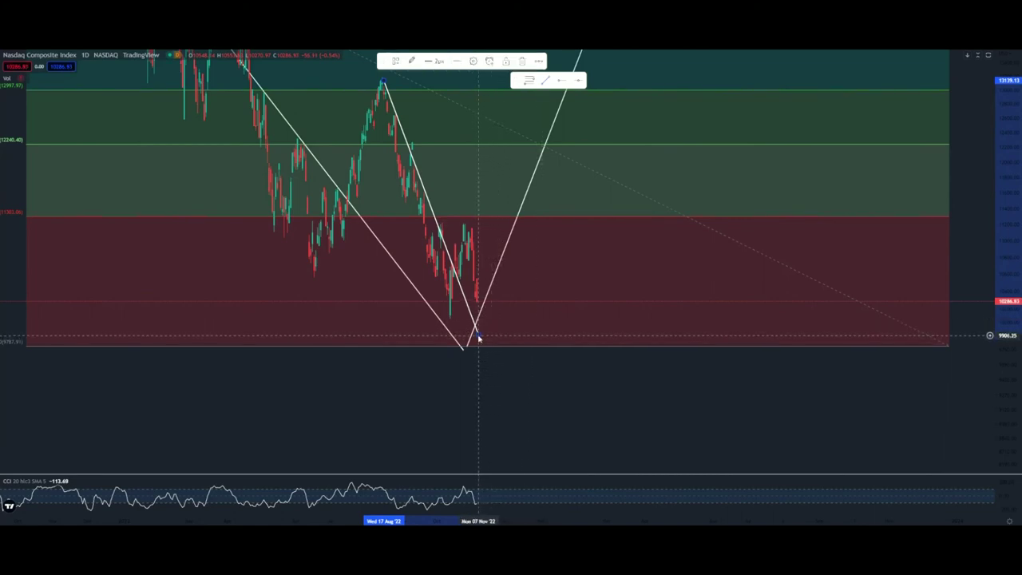
drag(478, 338, 479, 343)
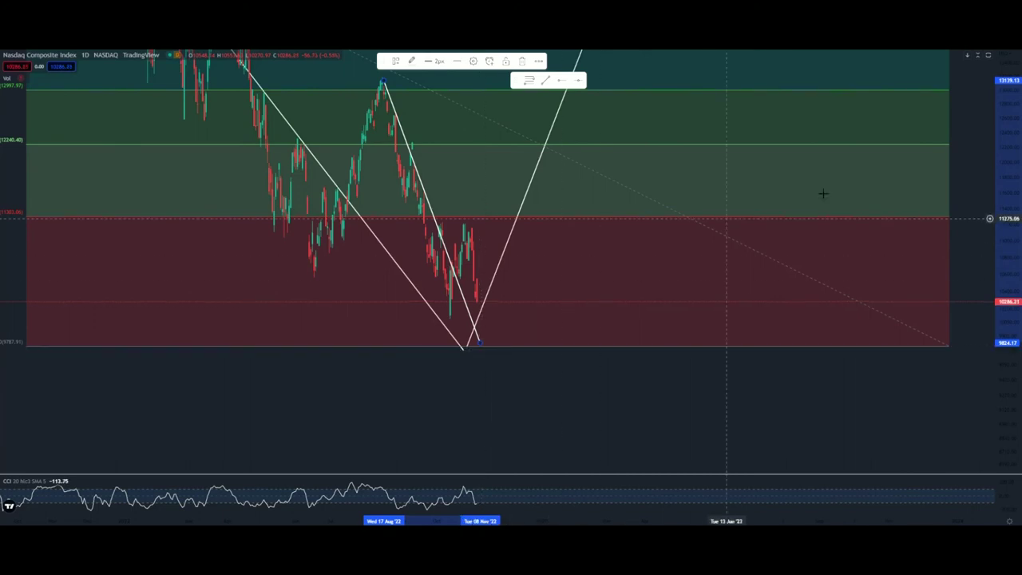
Move the rising trendline's upper end to about 14,300 on 17 February 2023, near the 0.702 Fibonacci level
drag(1008, 126, 1005, 296)
drag(612, 370, 748, 443)
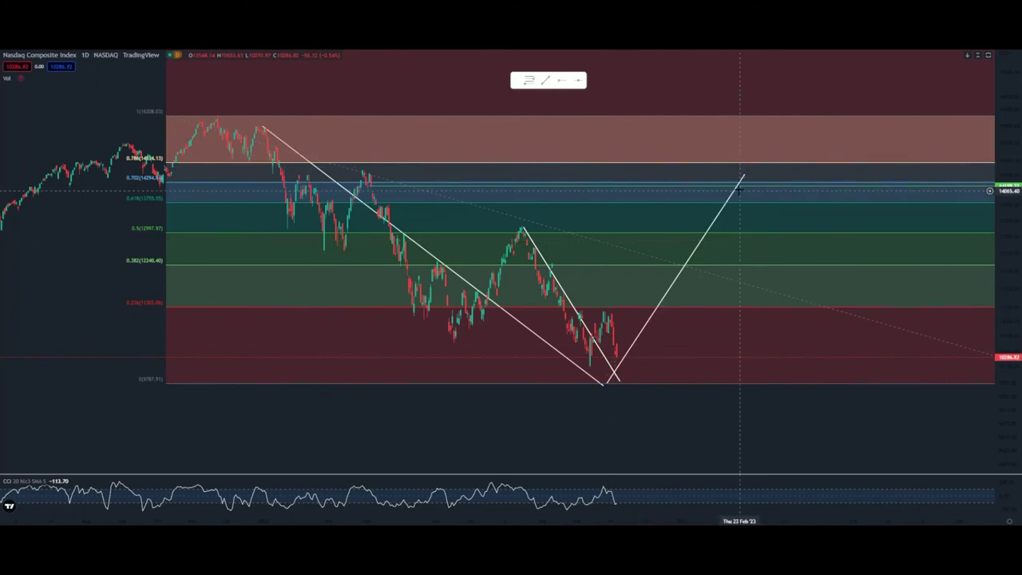
drag(744, 176, 732, 183)
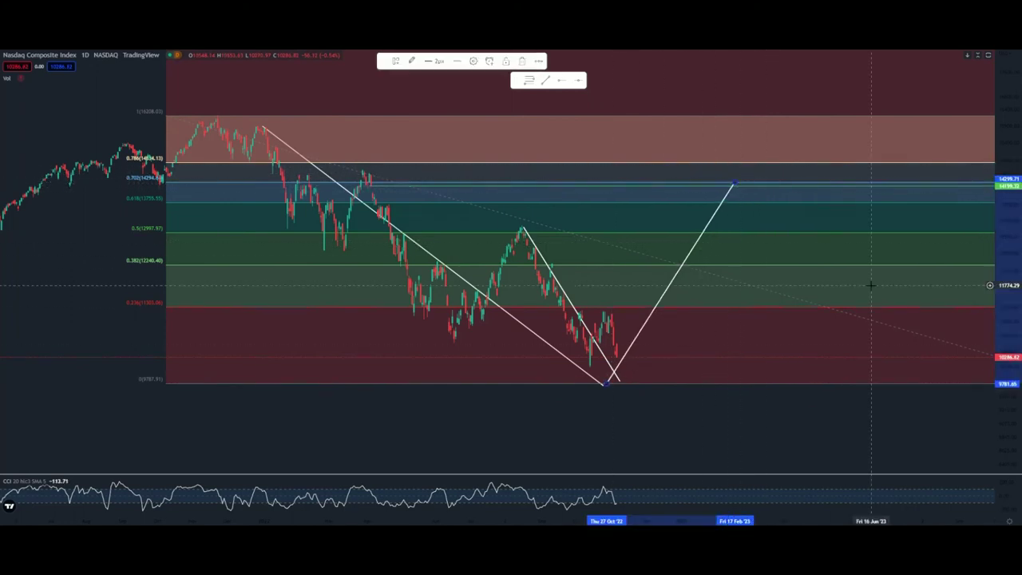
Try a trendline across the lower highs from about 15,852 on 29 December 2021 down to about 10,220 on 22 May 2023, and delete it
scroll(944, 435, down, 4)
drag(944, 435, 839, 409)
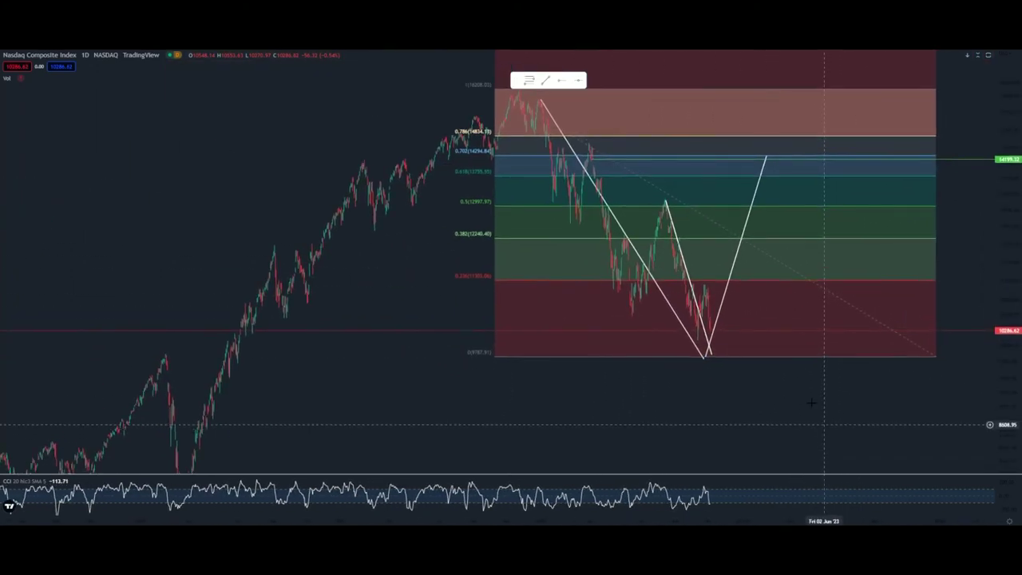
click(539, 101)
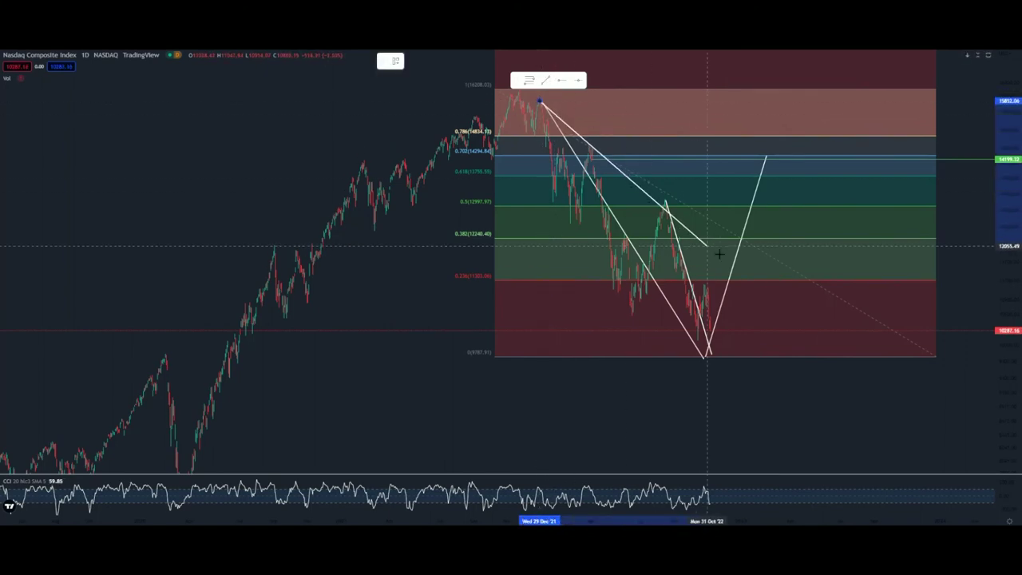
click(815, 331)
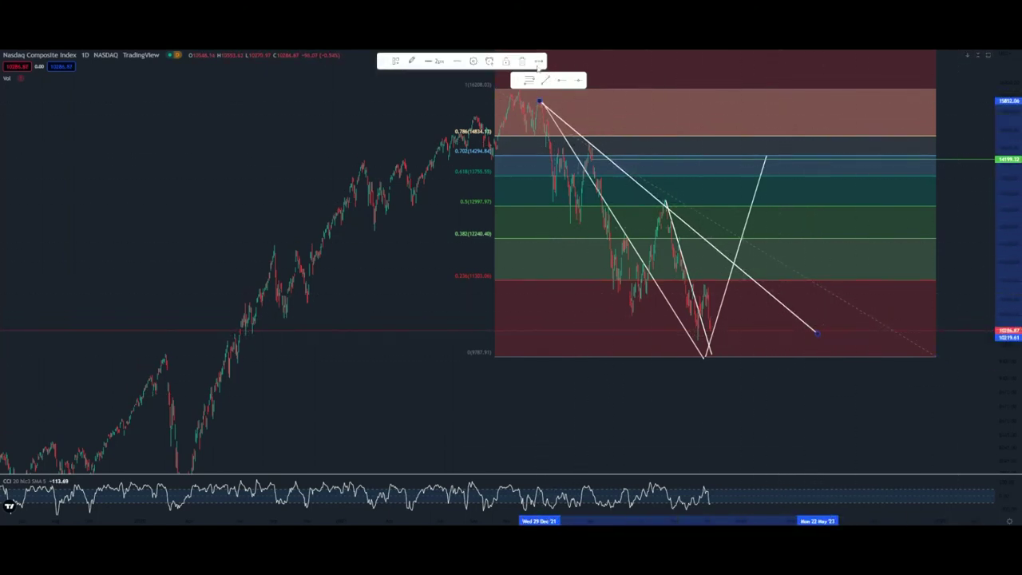
click(523, 63)
Draw a projected decline from about 14,266 on 23 February 2023 down to about 8,396 on 1 June 2023
scroll(882, 351, up, 1)
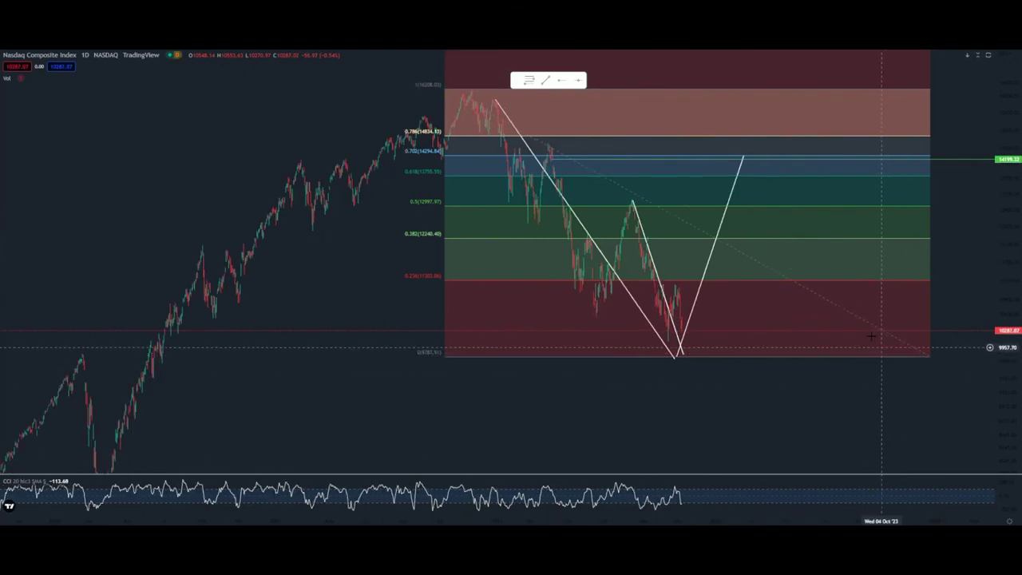
scroll(870, 275, down, 3)
scroll(870, 260, down, 3)
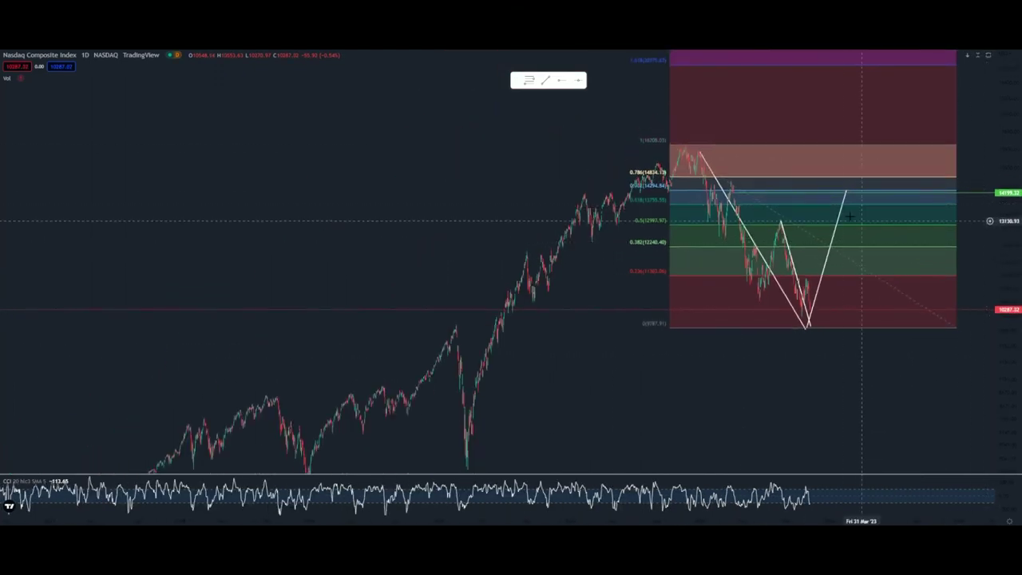
drag(894, 423, 678, 414)
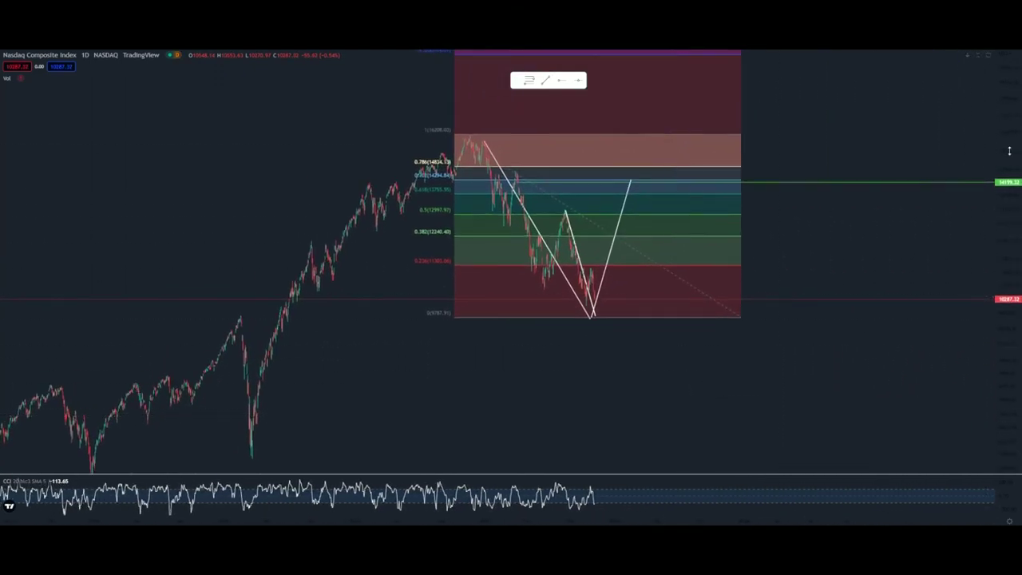
drag(1004, 131, 994, 215)
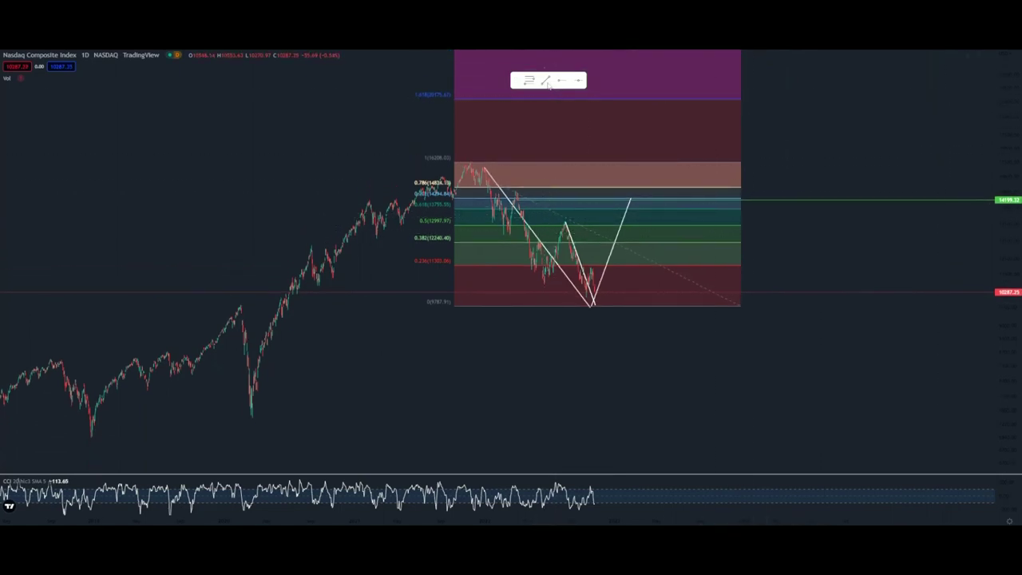
click(632, 198)
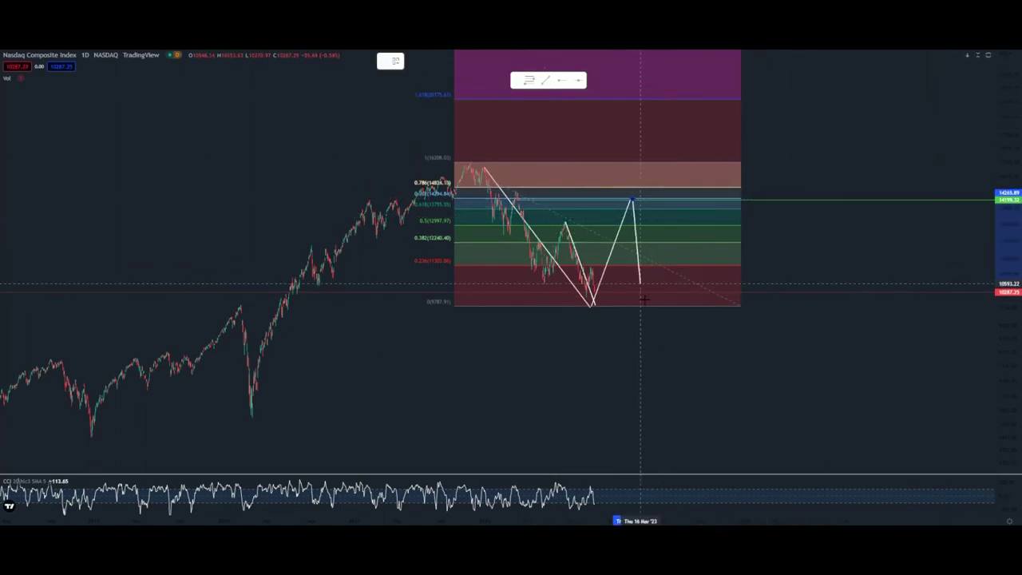
click(667, 349)
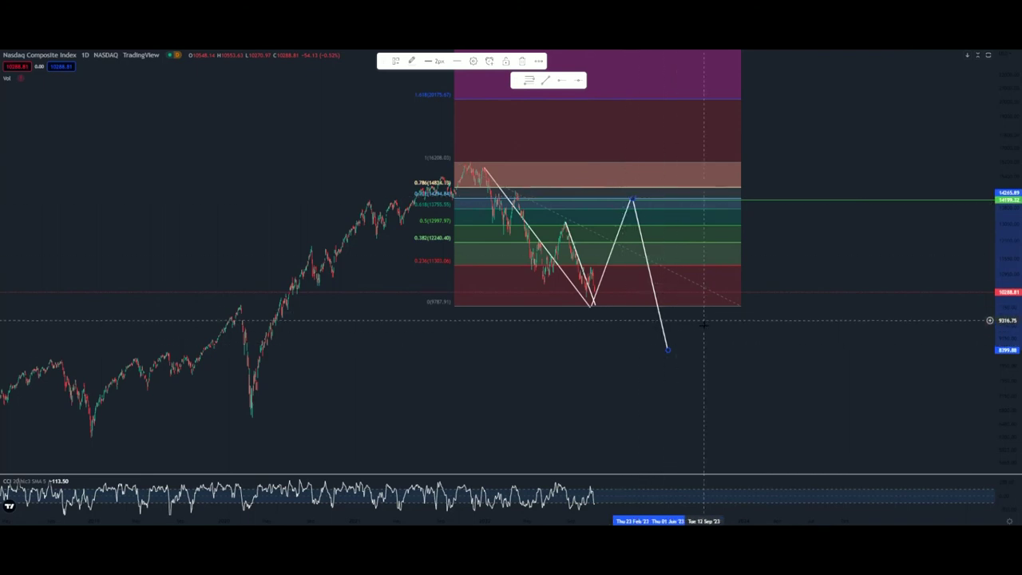
Draw a short projected rebound from about 8,449 in mid-June 2023 up to about 9,705 on 24 August 2023
scroll(728, 404, down, 5)
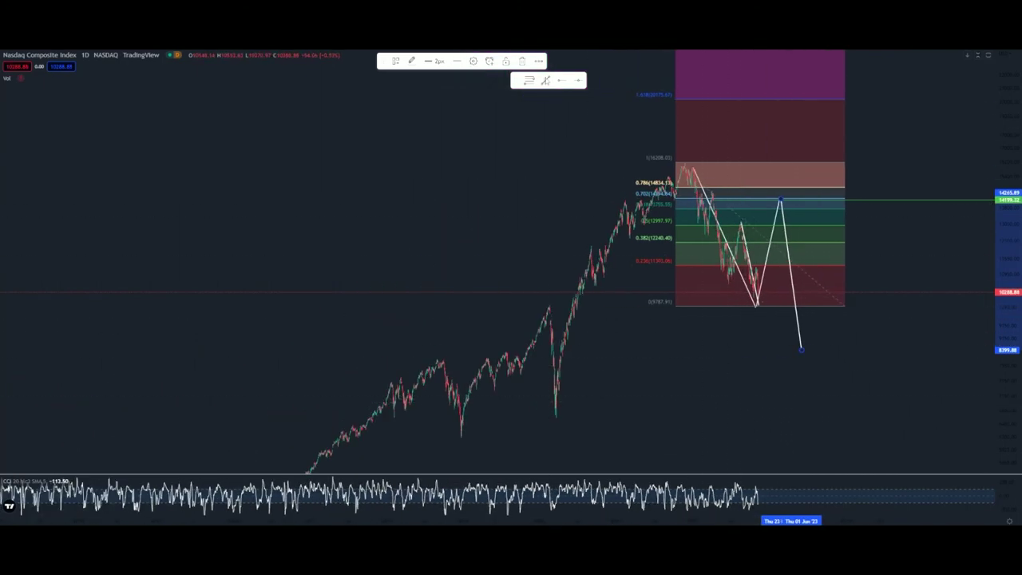
click(821, 333)
click(801, 348)
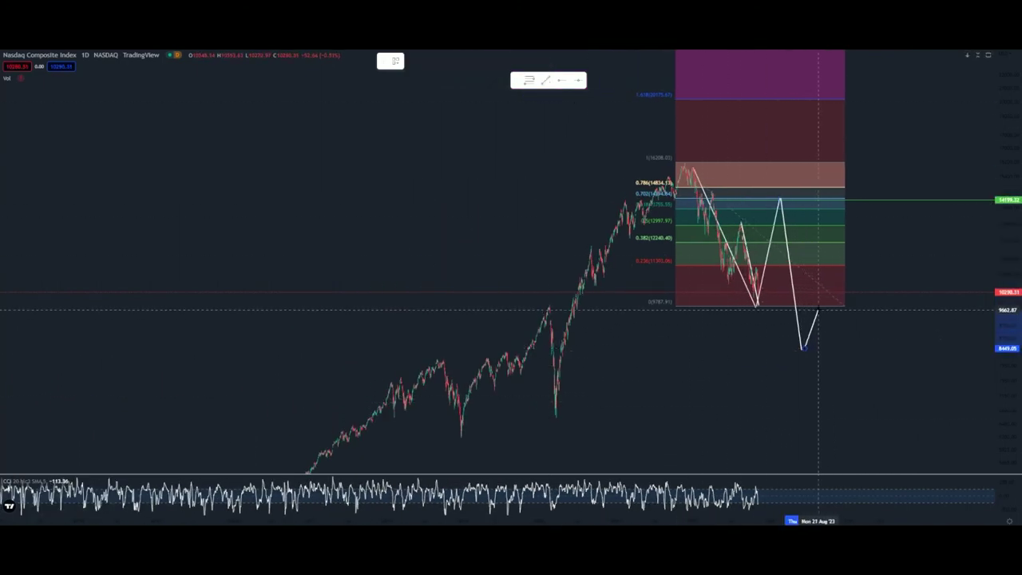
click(816, 310)
scroll(814, 343, up, 2)
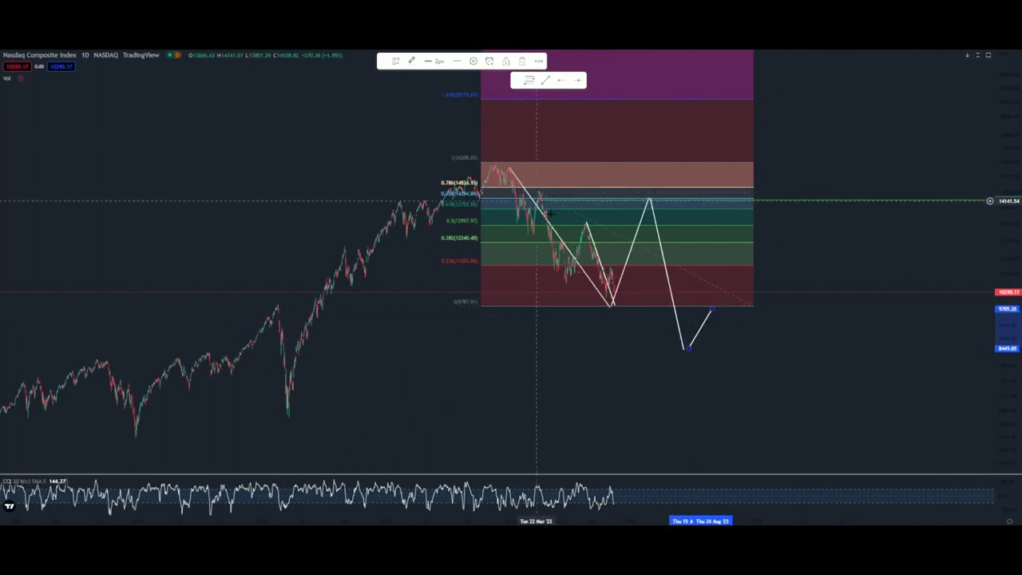
Delete the August to November 2022 trendline and draw a projected decline from about 9,719 on 25 August 2023 to about 6,858 on 20 December 2023
click(523, 62)
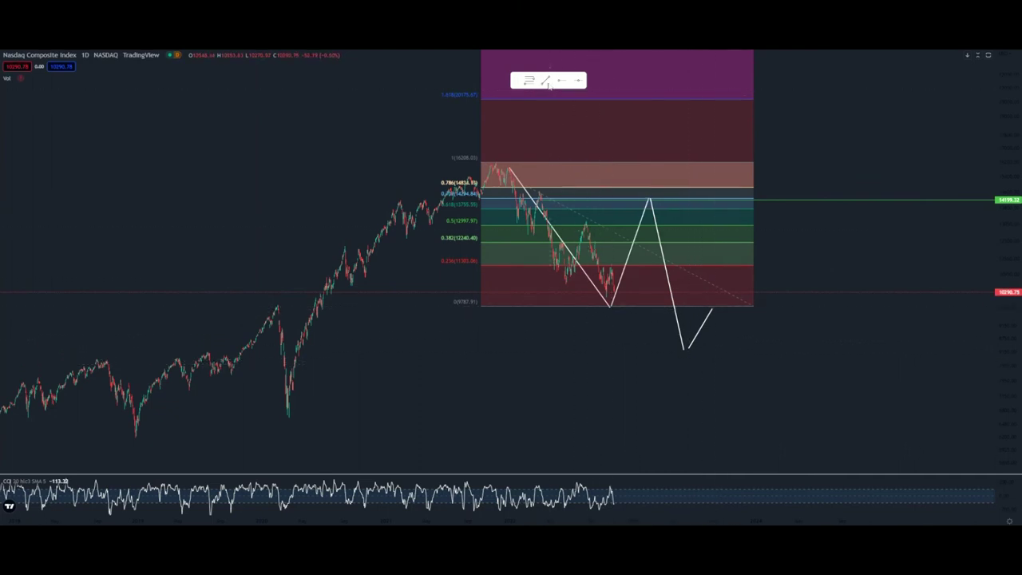
click(712, 308)
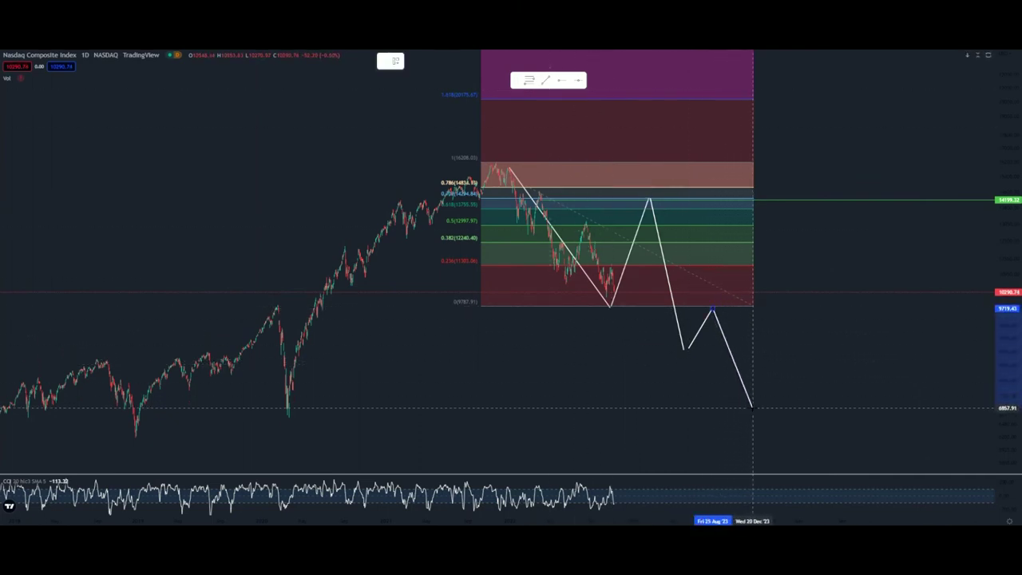
click(752, 408)
Place a horizontal ray at about 6,866 starting on 20 March 2020 at the pandemic low and colour it red
scroll(798, 387, up, 3)
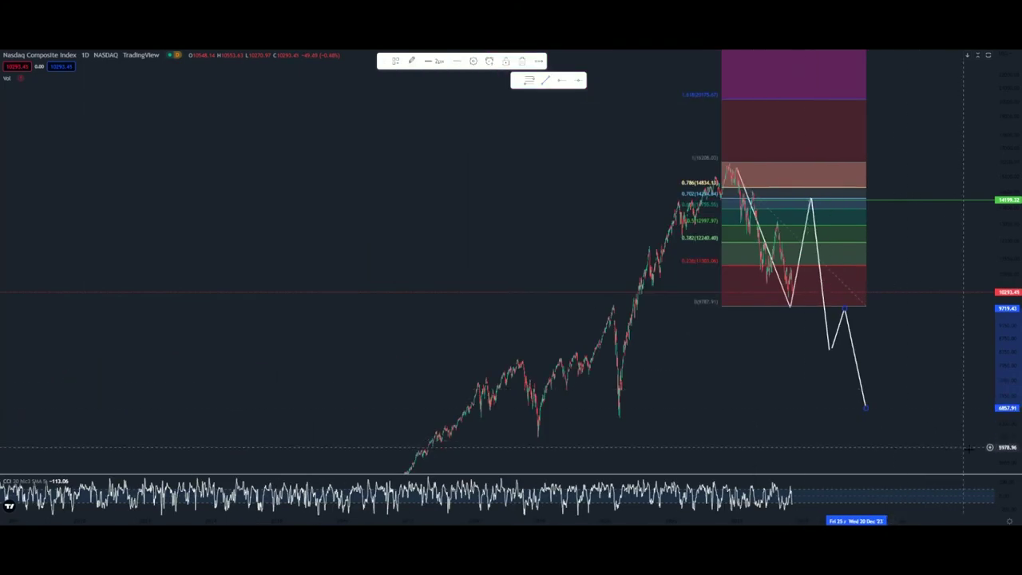
scroll(847, 422, up, 5)
drag(817, 423, 912, 154)
scroll(689, 296, up, 6)
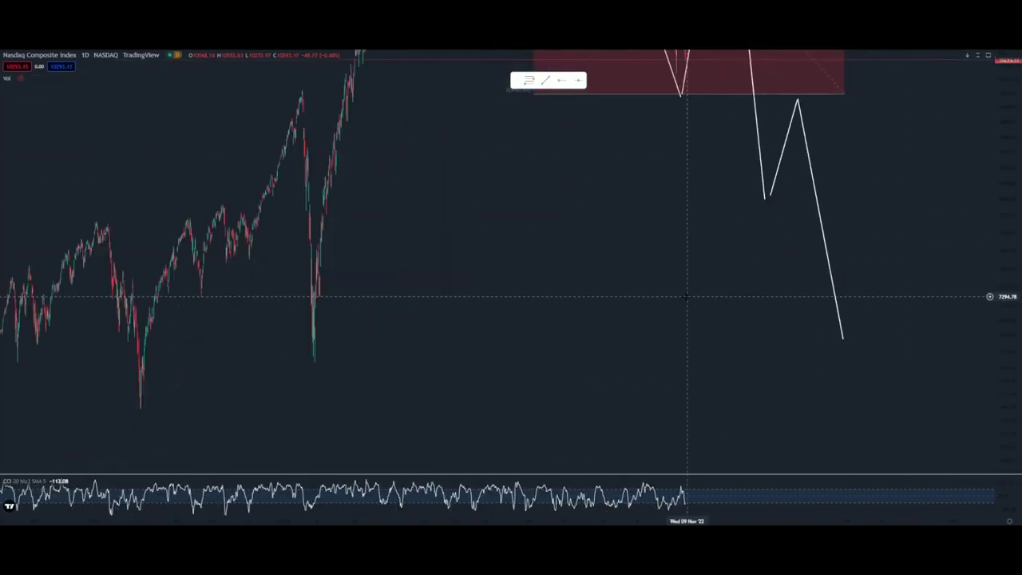
drag(408, 321, 886, 297)
scroll(661, 337, up, 1)
scroll(661, 338, up, 5)
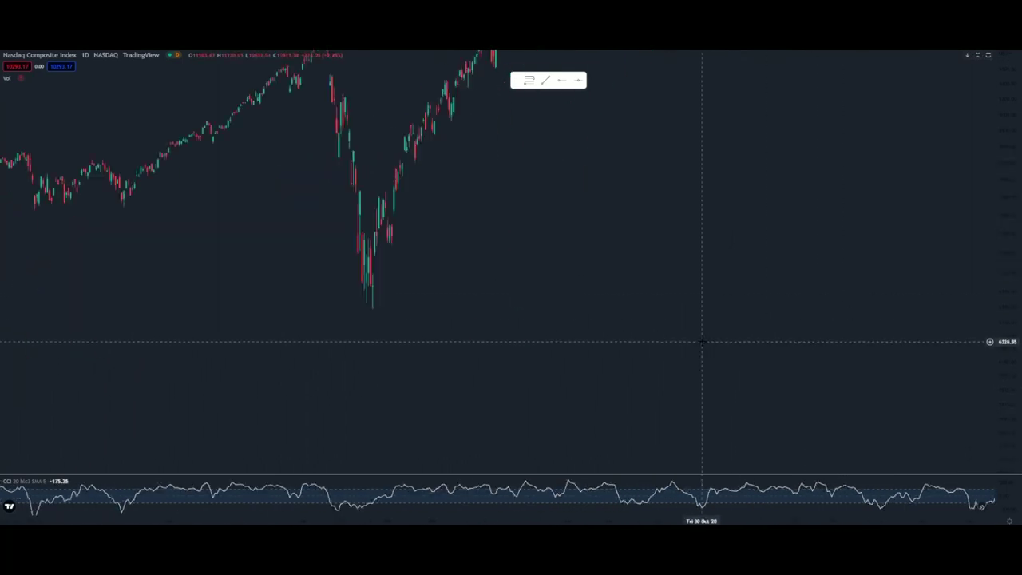
scroll(814, 334, up, 5)
drag(527, 303, 773, 322)
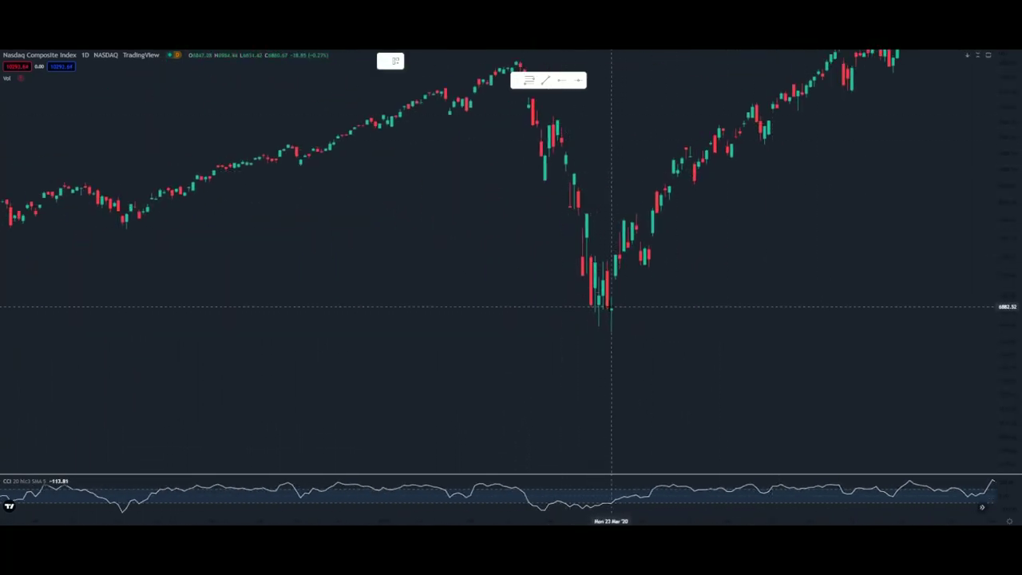
click(607, 308)
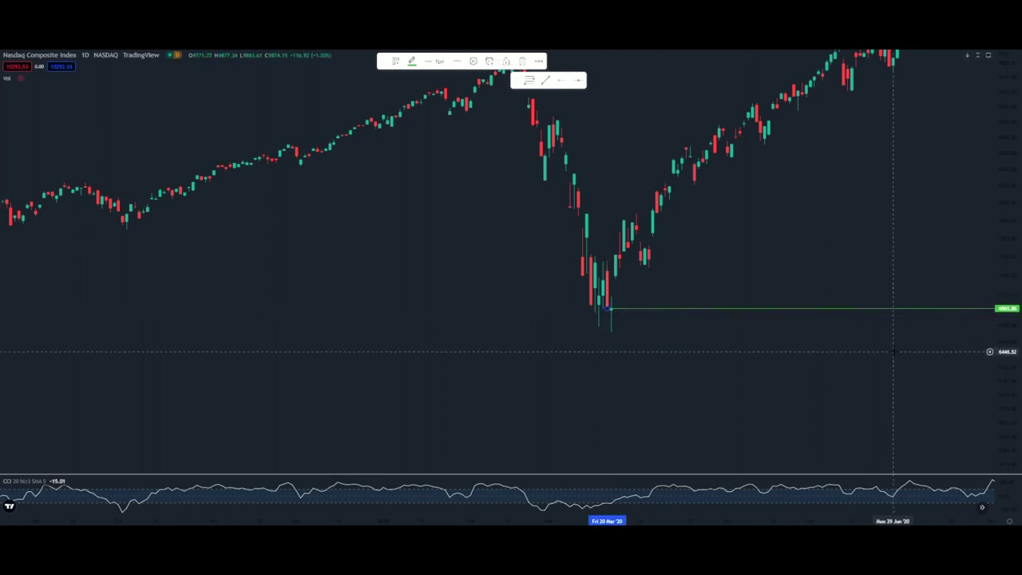
click(411, 61)
click(412, 89)
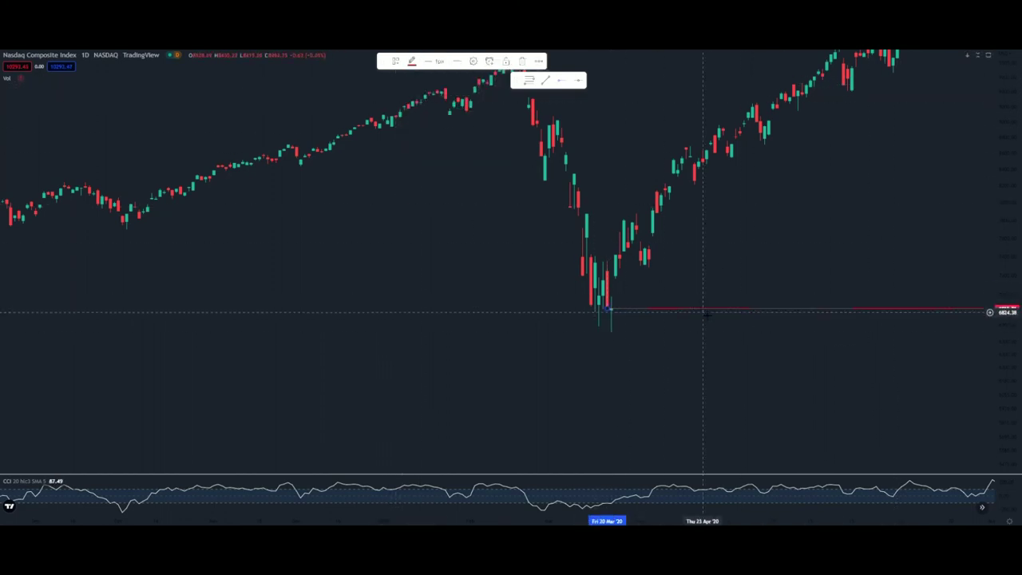
Draw a horizontal line at about 5,218 along the 2015 highs
scroll(751, 329, down, 3)
drag(848, 383, 384, 336)
drag(1012, 93, 1009, 344)
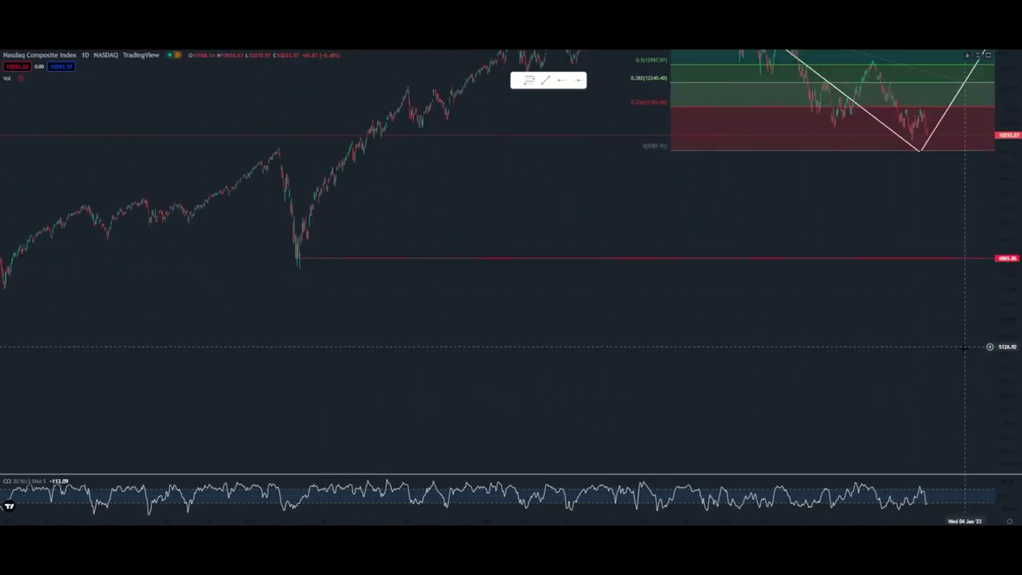
drag(850, 353, 461, 360)
scroll(805, 244, down, 3)
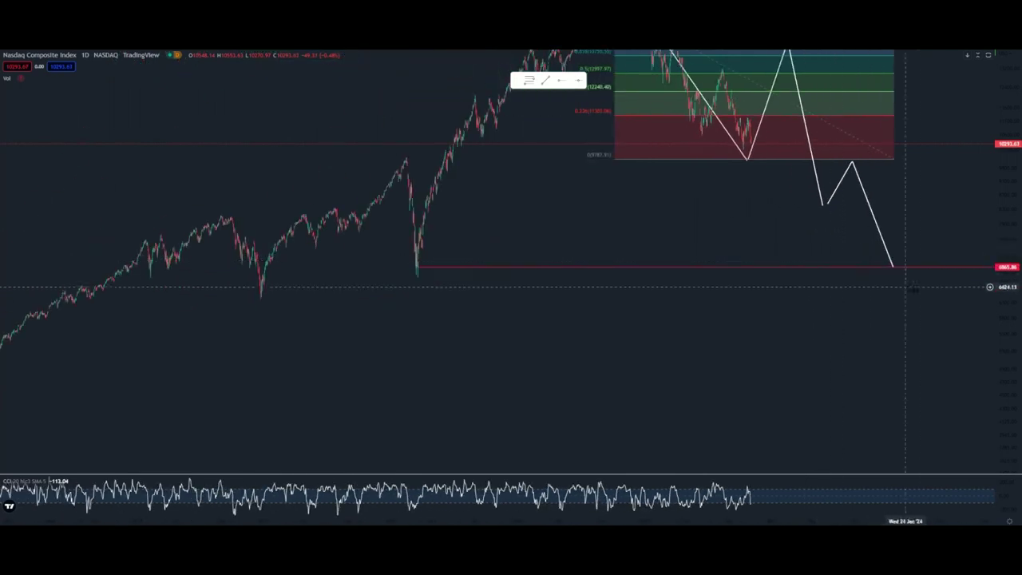
scroll(920, 271, down, 2)
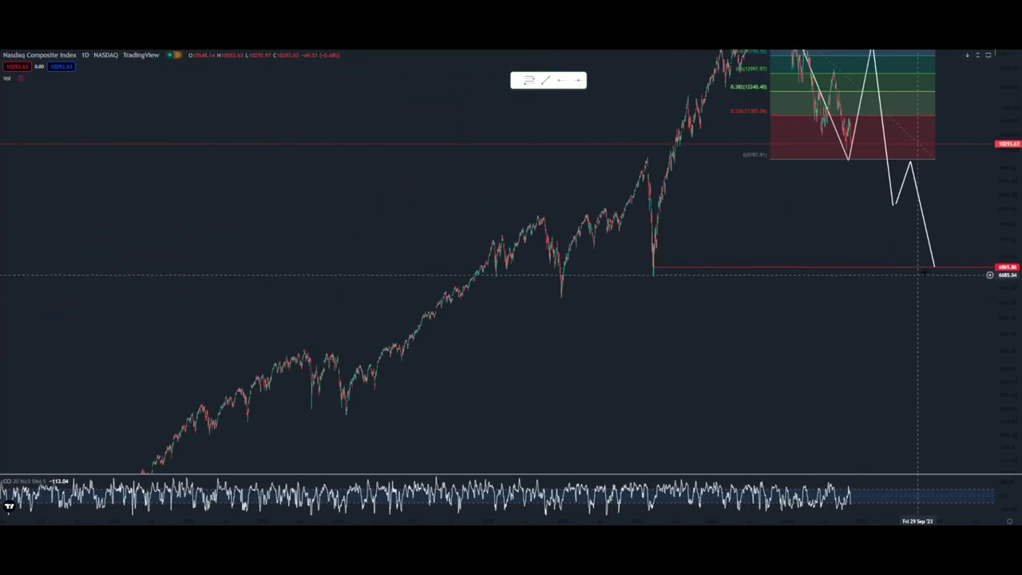
drag(1001, 100, 1002, 151)
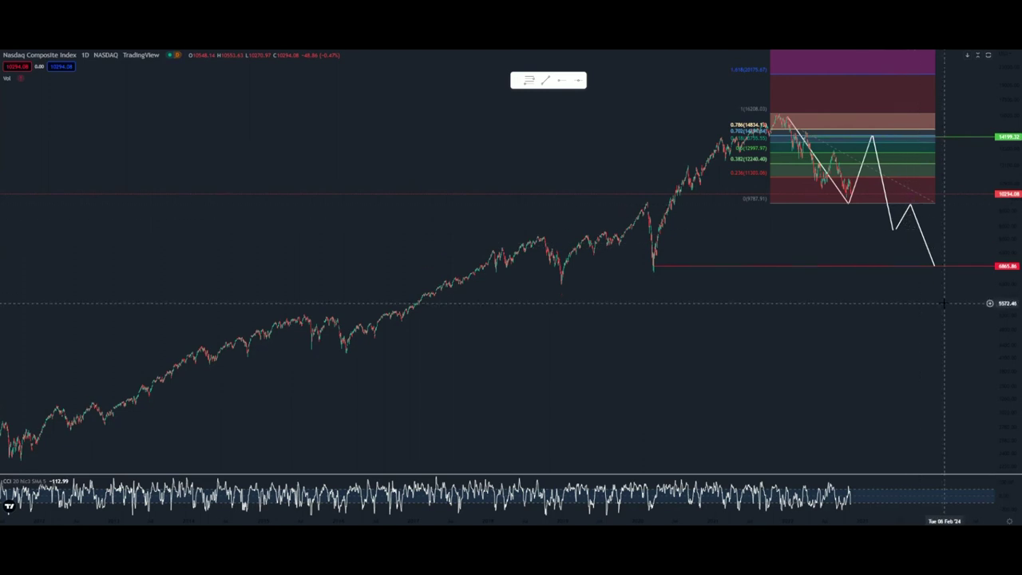
scroll(945, 315, down, 2)
drag(946, 322, 782, 344)
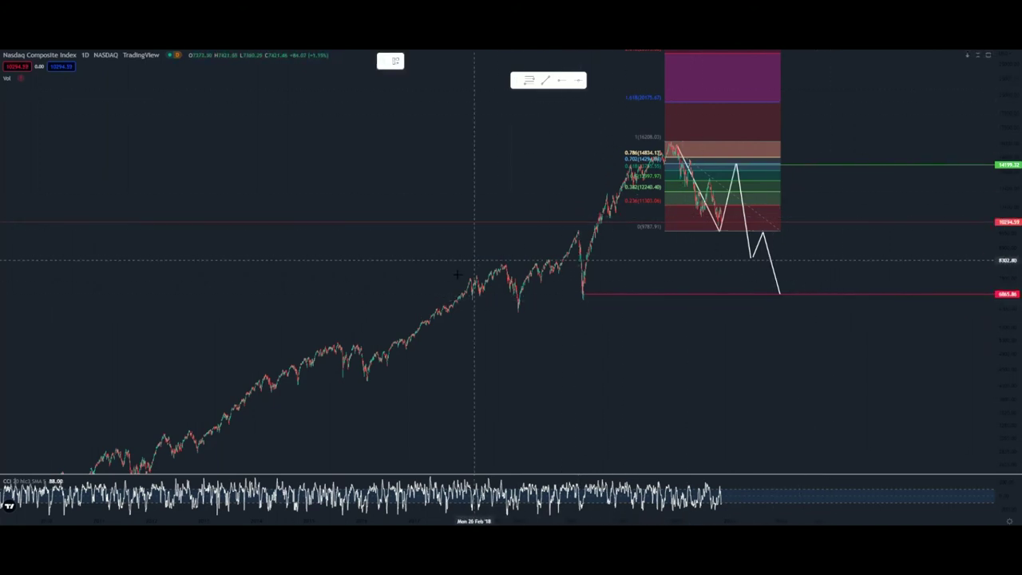
click(335, 344)
Follow the horizontal line back to the March 2000 peak and switch the chart to the weekly interval
drag(420, 392, 591, 388)
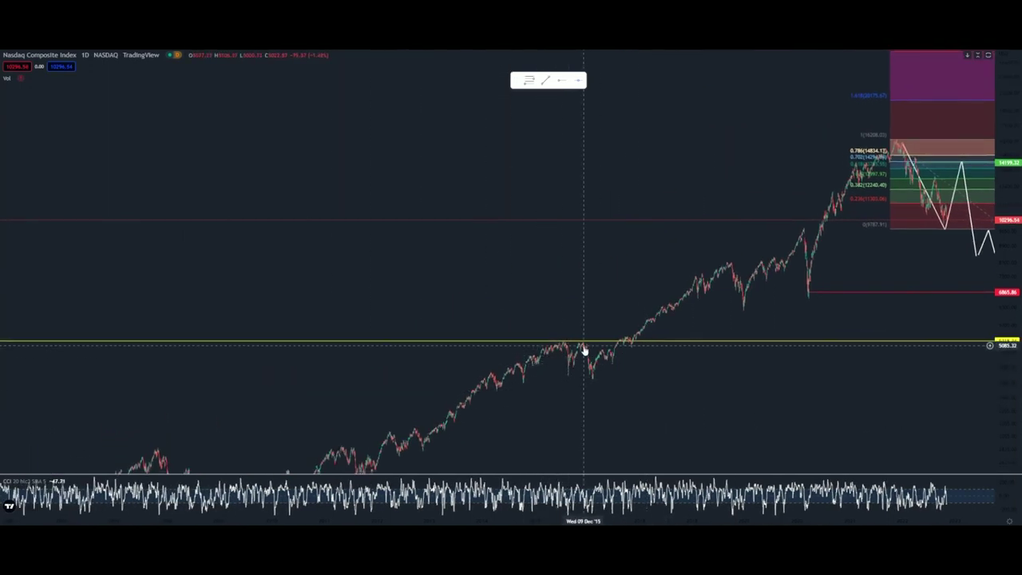
drag(628, 379, 913, 341)
drag(568, 344, 827, 326)
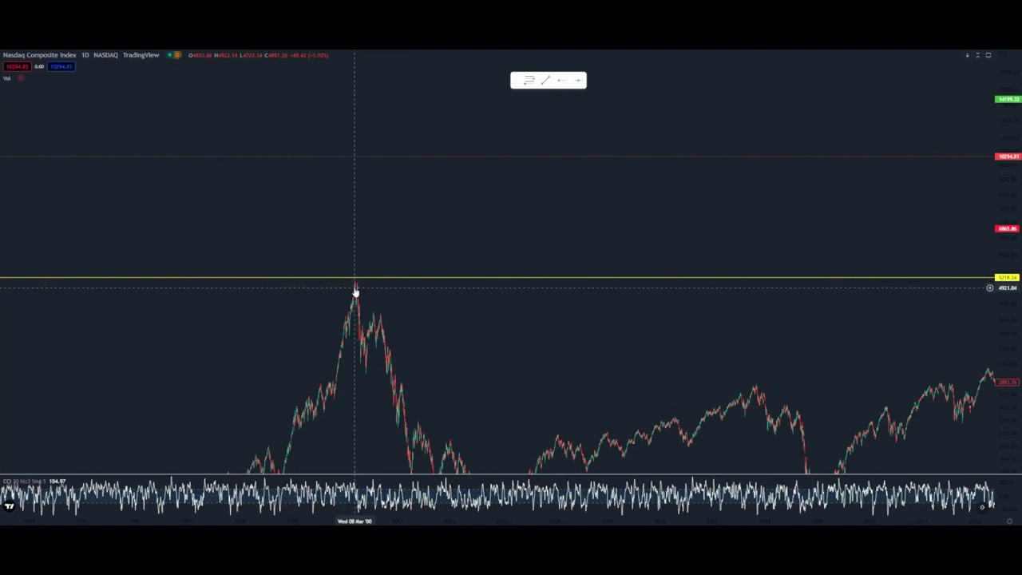
drag(530, 353, 532, 204)
drag(1019, 104, 997, 365)
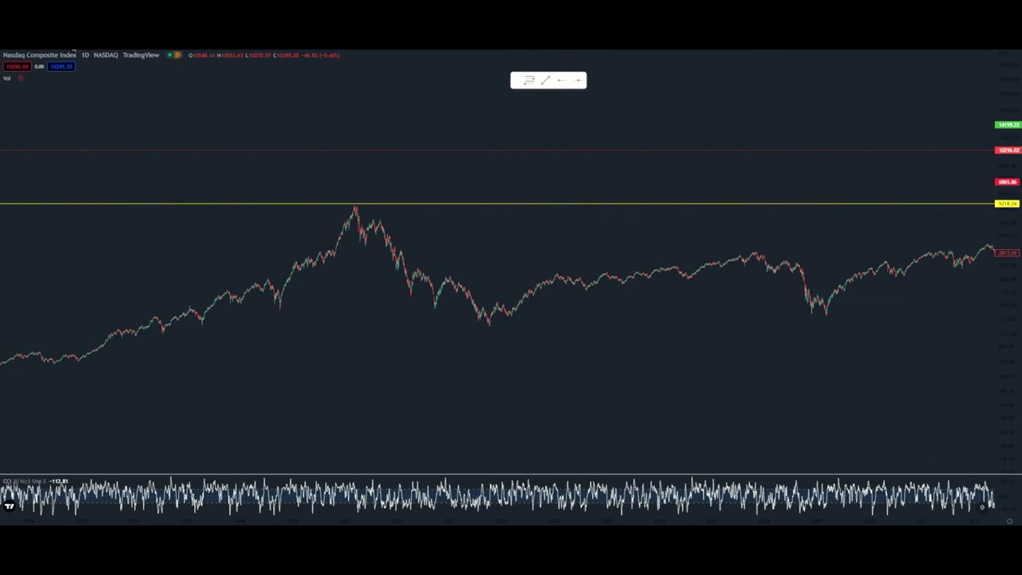
click(85, 56)
click(89, 329)
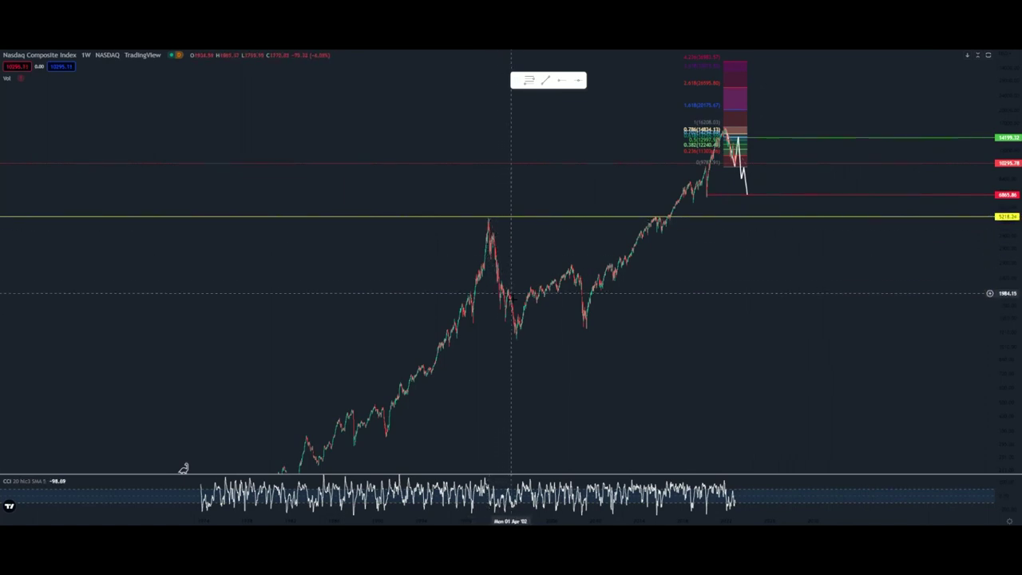
Try a Fibonacci retracement from about 5,204 at the dot-com peak down to about 1,129 at the 2002 low
click(530, 80)
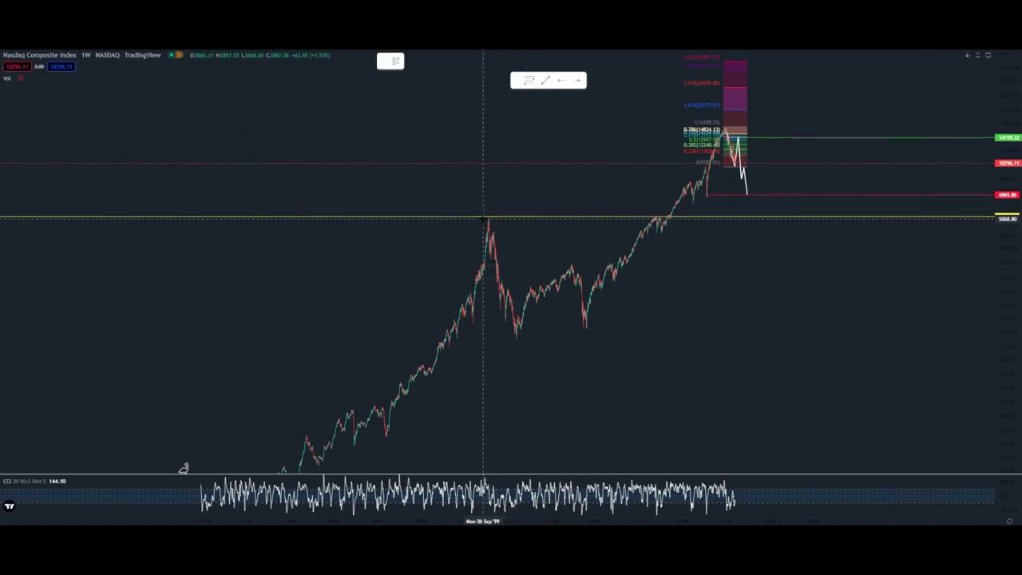
click(483, 217)
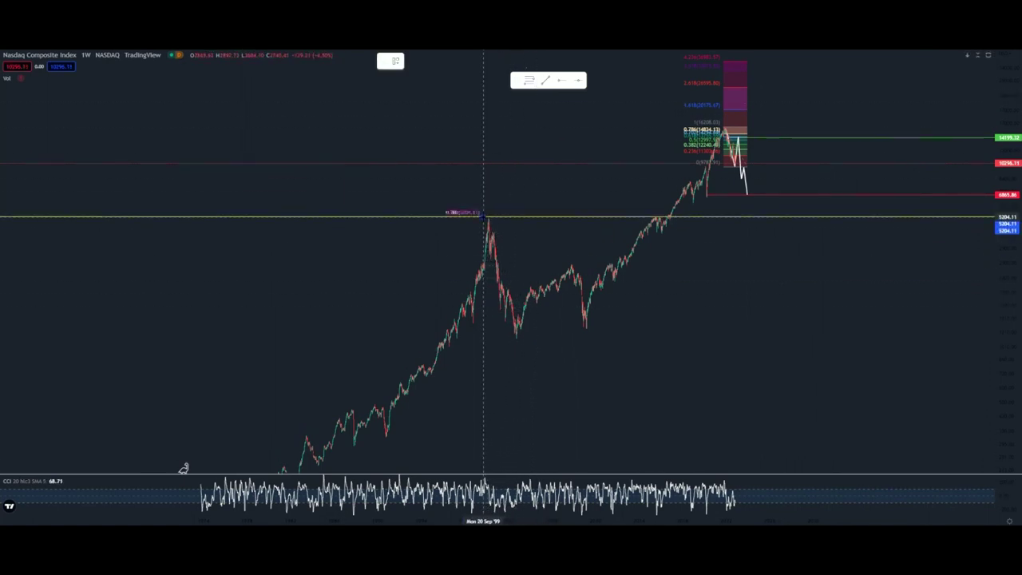
click(892, 337)
scroll(873, 364, up, 2)
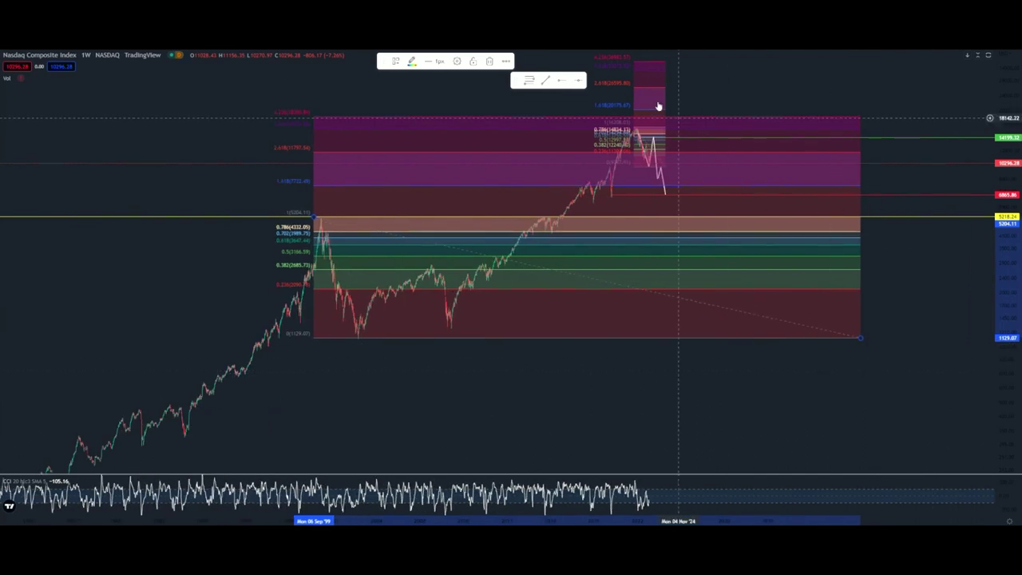
Remove all drawings and draw a Fibonacci retracement from about 5,150 on 12 April 1999 down to about 1,123 on 11 January 2027
right_click(890, 125)
click(931, 315)
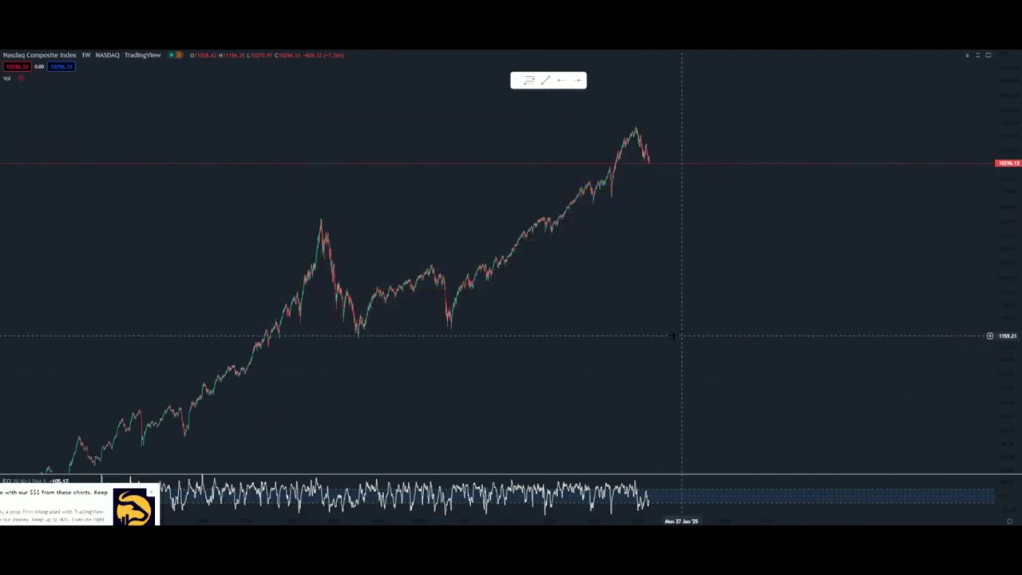
drag(673, 338, 871, 333)
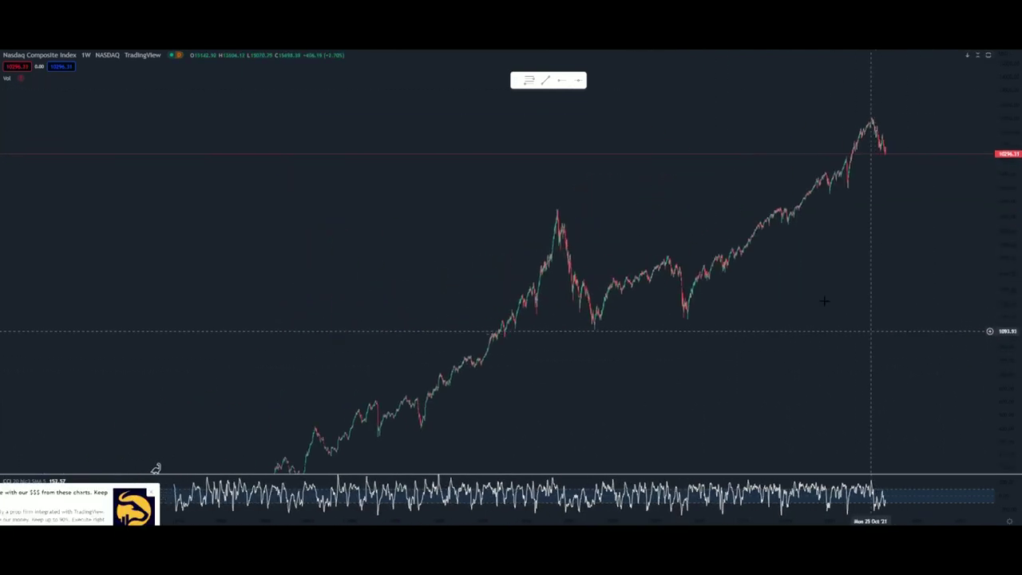
click(542, 210)
click(946, 329)
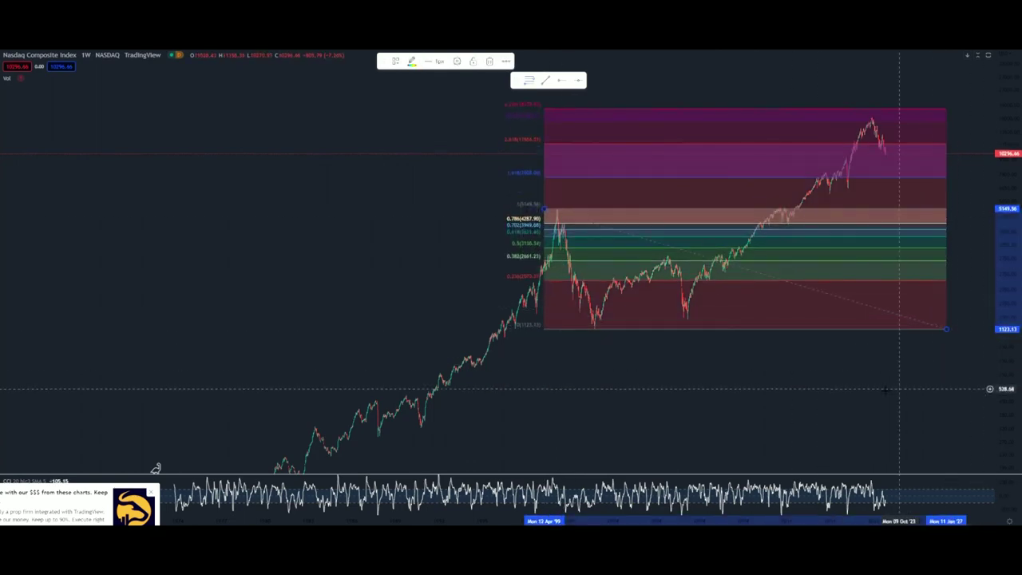
Try a second Fibonacci retracement from about 16,177 on 13 September 2021 down to about 10,206 on 28 June 2027, and delete it
scroll(886, 390, up, 5)
drag(1011, 372, 1006, 125)
drag(908, 153, 882, 419)
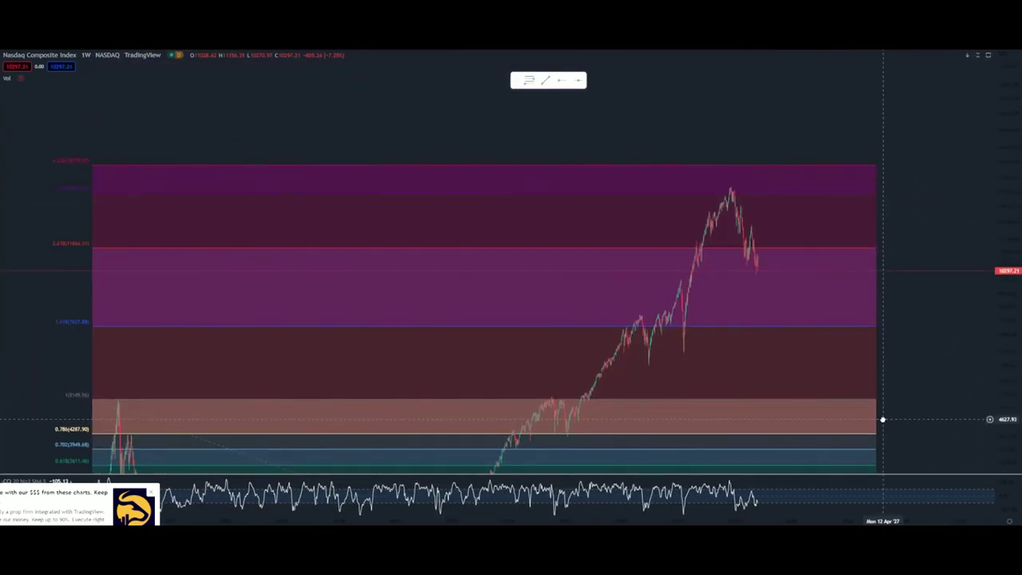
scroll(854, 389, up, 5)
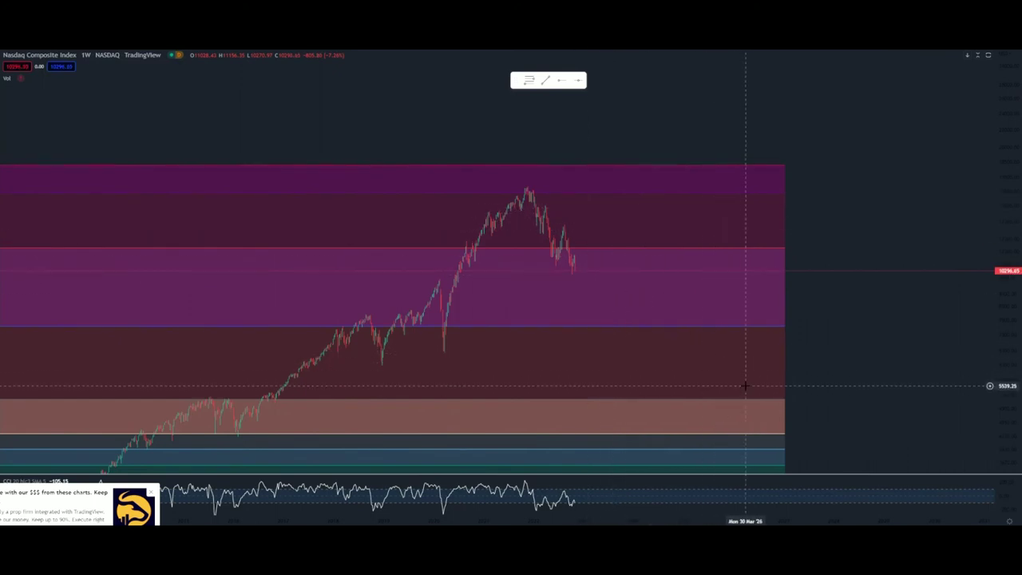
drag(825, 358, 885, 336)
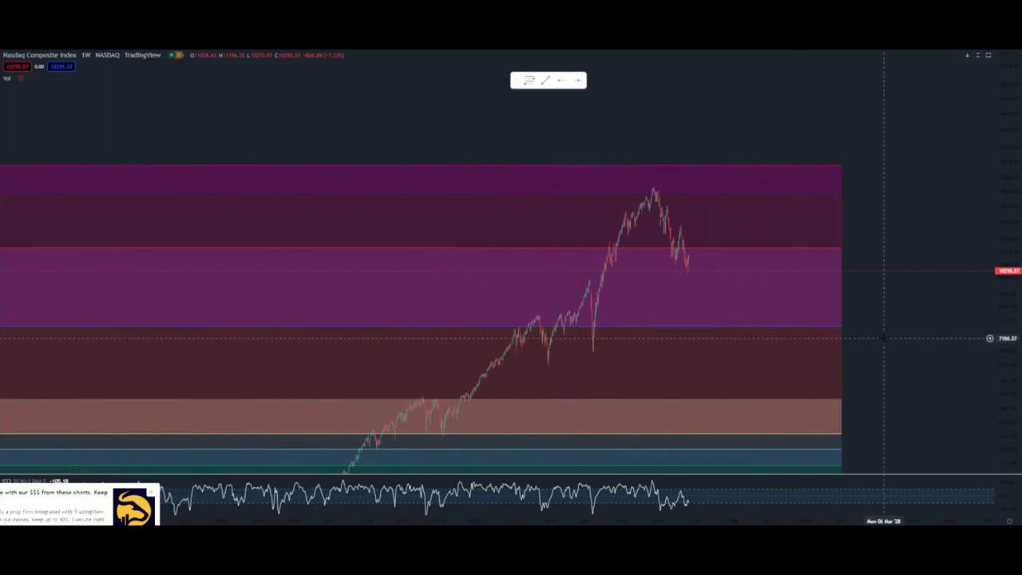
drag(918, 288, 896, 360)
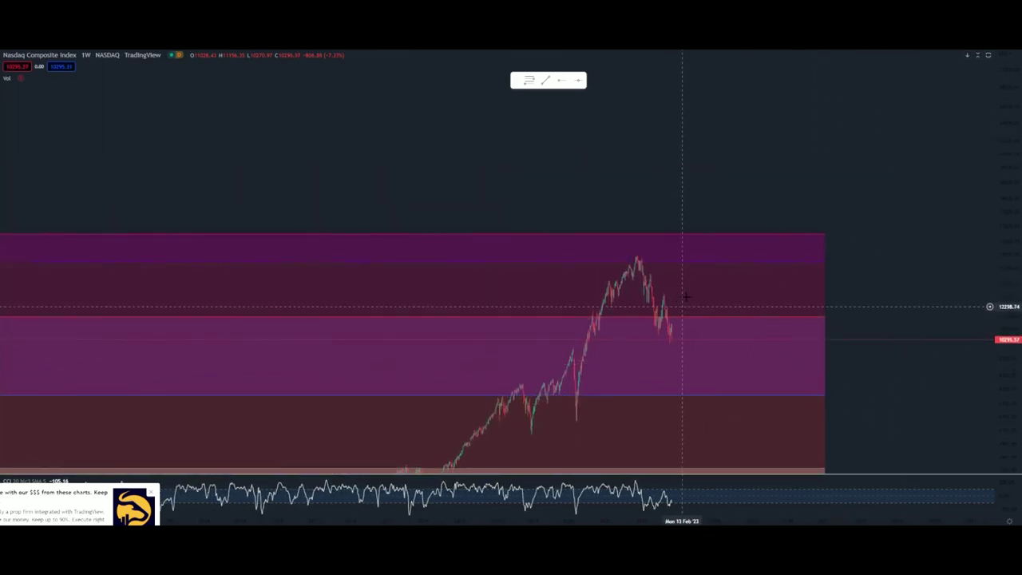
click(530, 80)
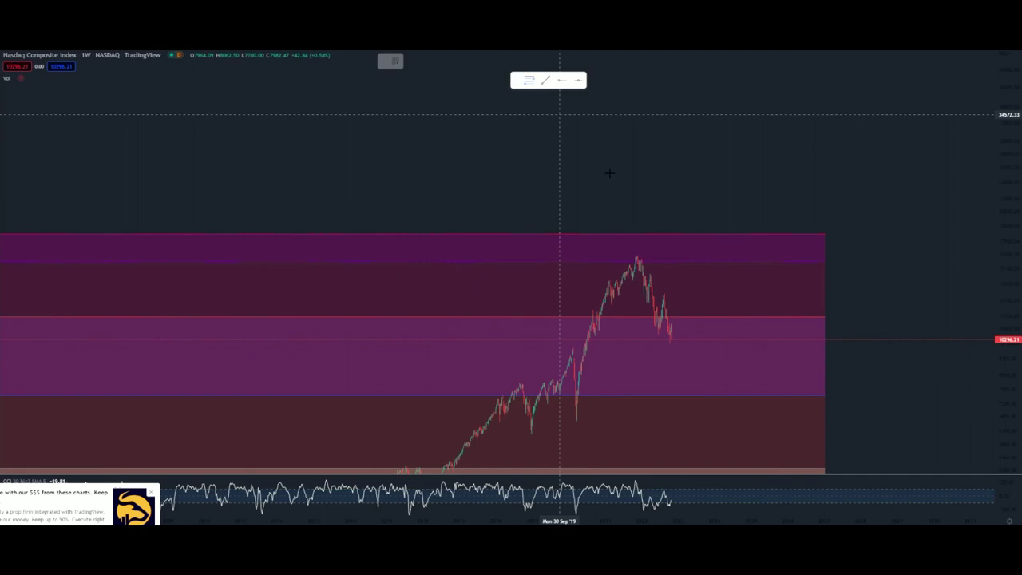
click(631, 255)
click(840, 341)
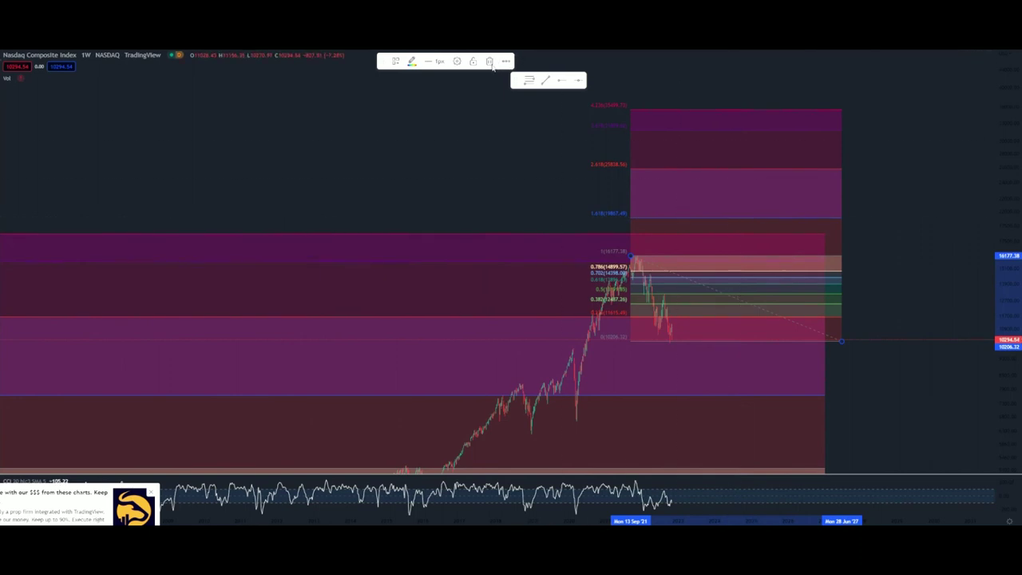
click(490, 62)
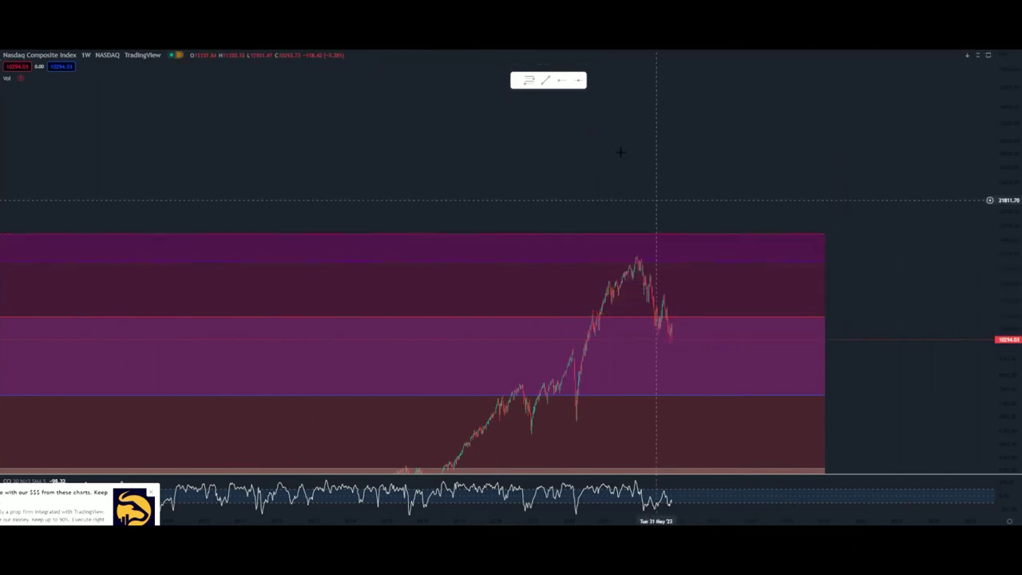
Draw a horizontal line at about 18,142 along the 4.236 extension of the dot-com Fibonacci retracement
click(578, 80)
click(695, 233)
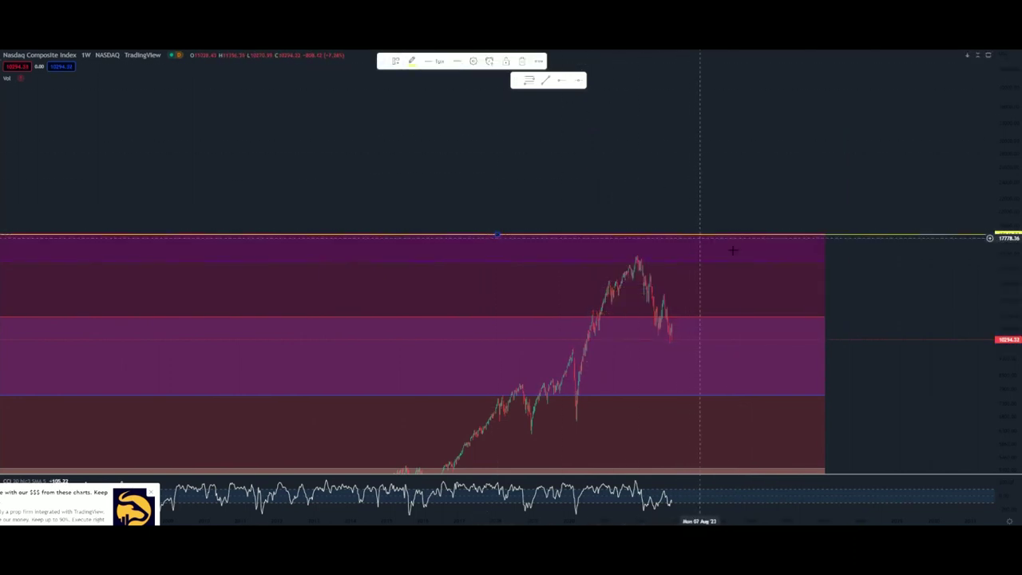
scroll(732, 250, up, 2)
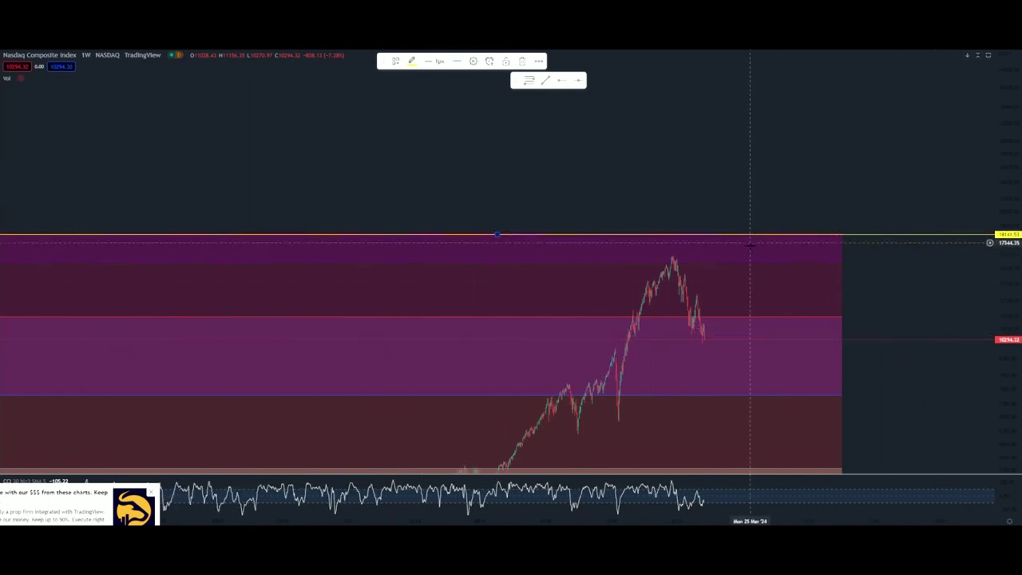
drag(749, 244, 857, 241)
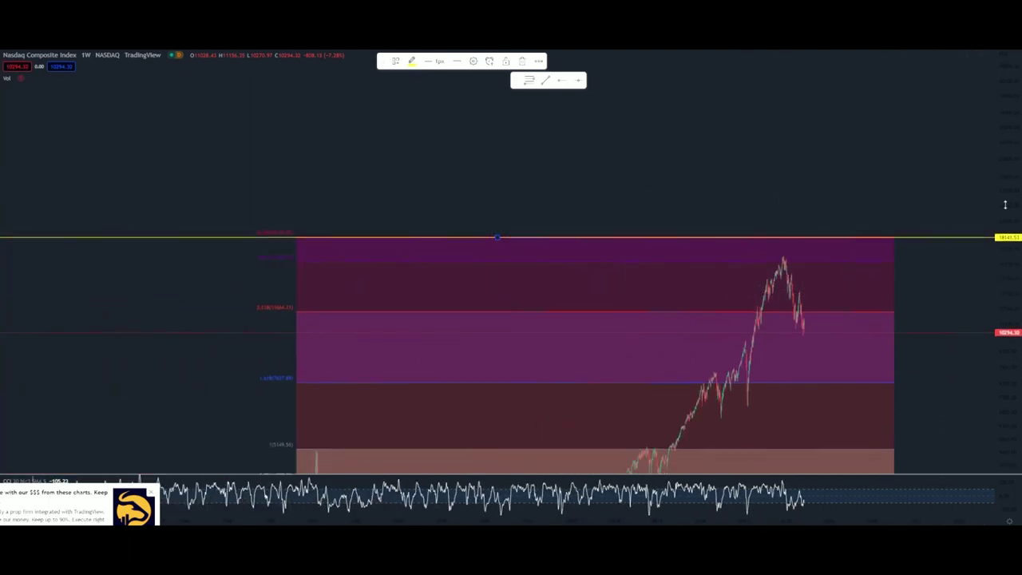
drag(1005, 204, 985, 292)
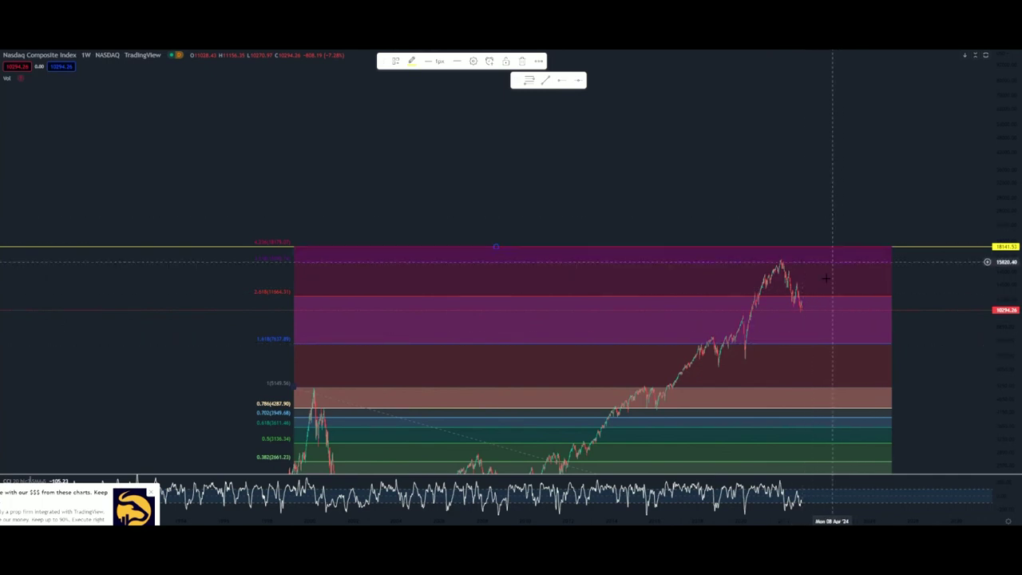